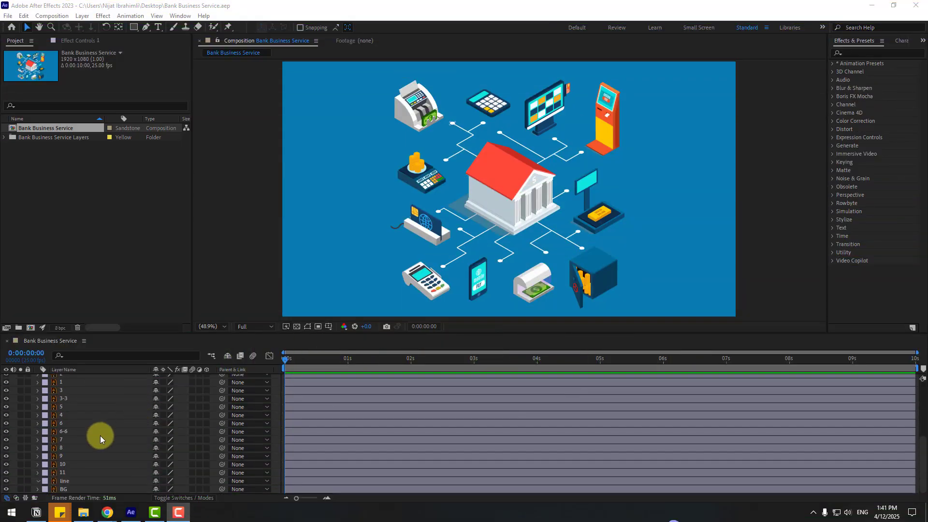
- Solo the line layer and trace the upper-left zigzag connector with a five-point open mask path using the Pen tool
click(66, 481)
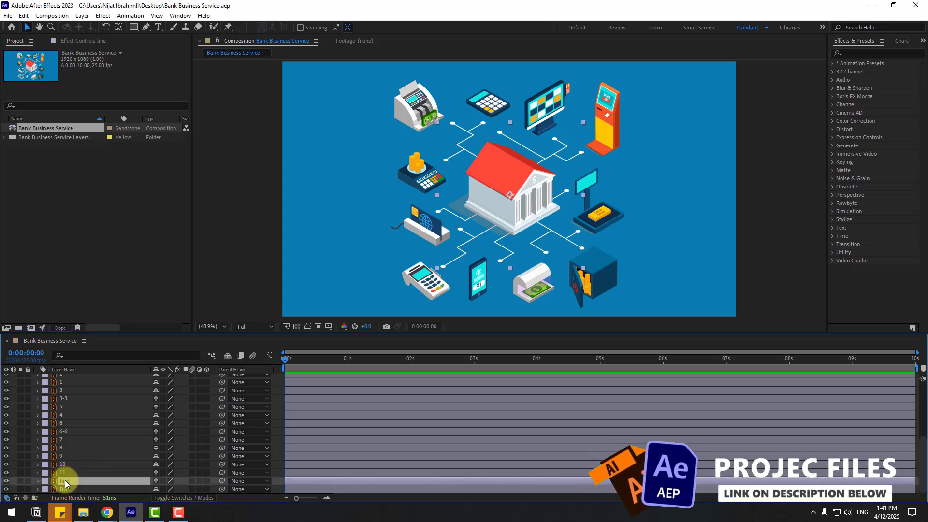
click(20, 480)
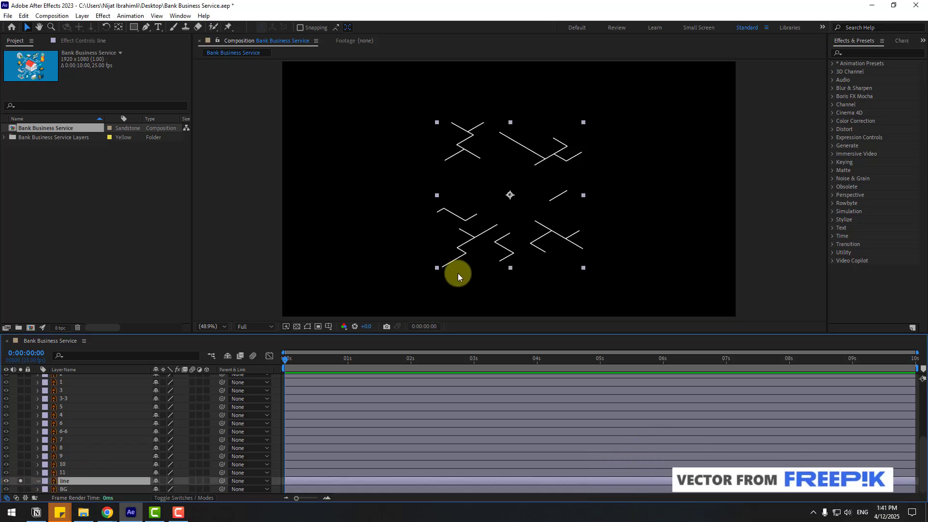
click(146, 27)
scroll(485, 173, up, 2)
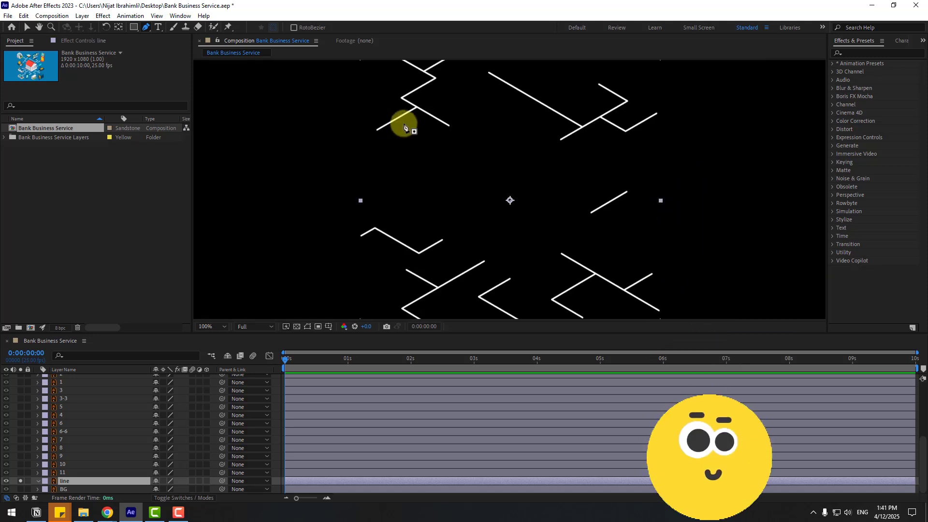
drag(376, 135, 365, 234)
scroll(365, 237, up, 1)
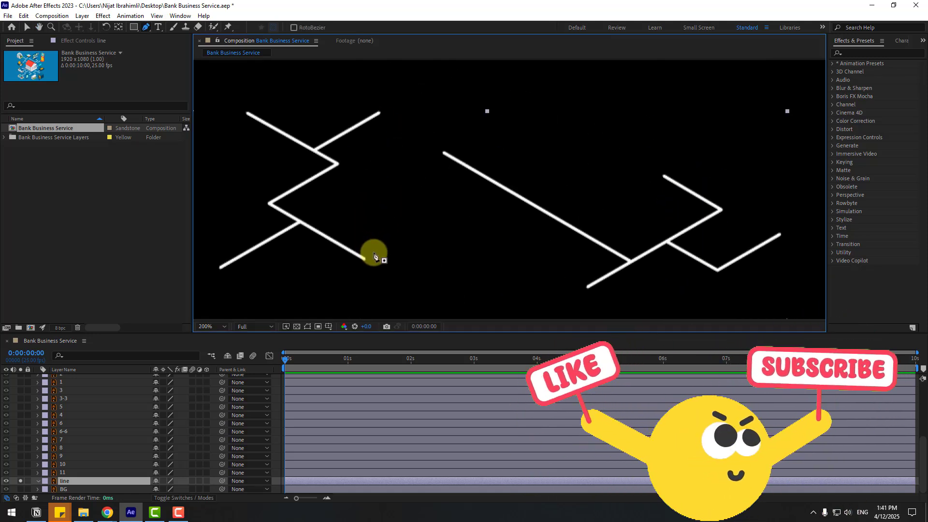
scroll(382, 249, up, 1)
click(318, 264)
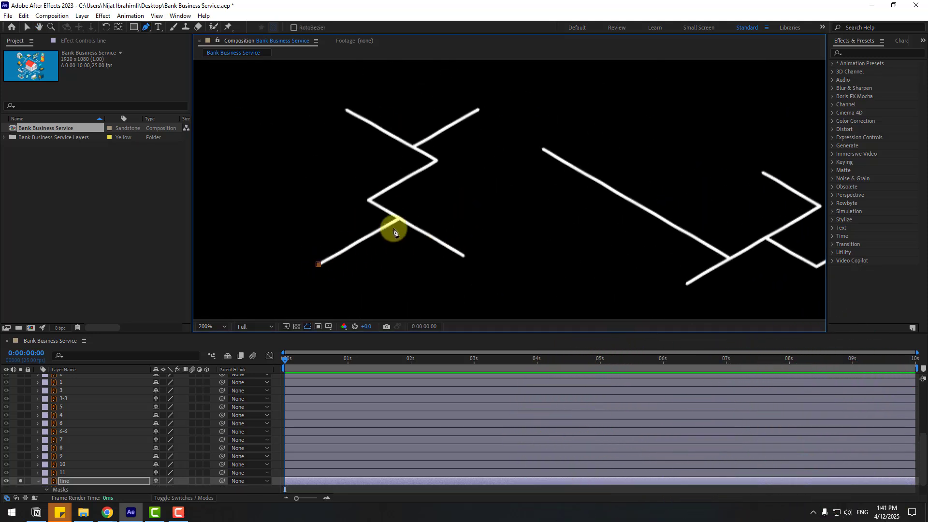
click(398, 218)
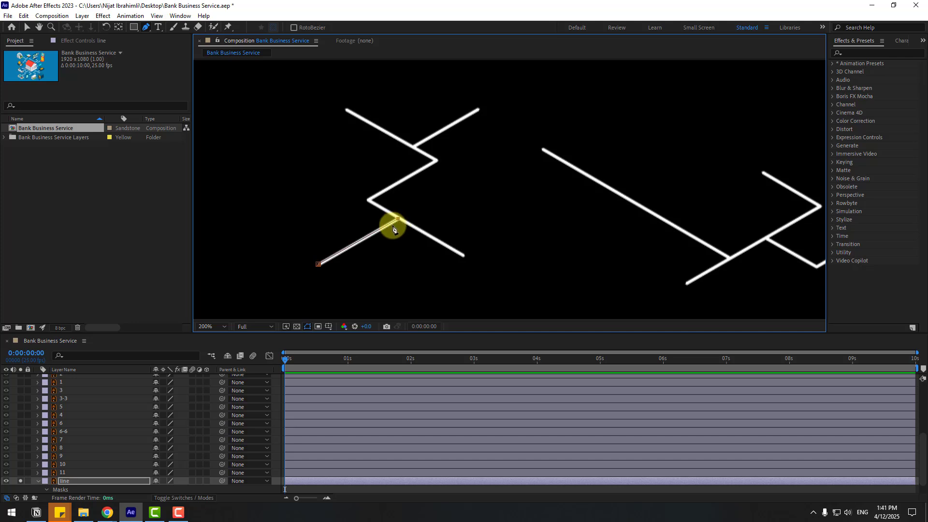
click(368, 199)
click(437, 161)
click(348, 109)
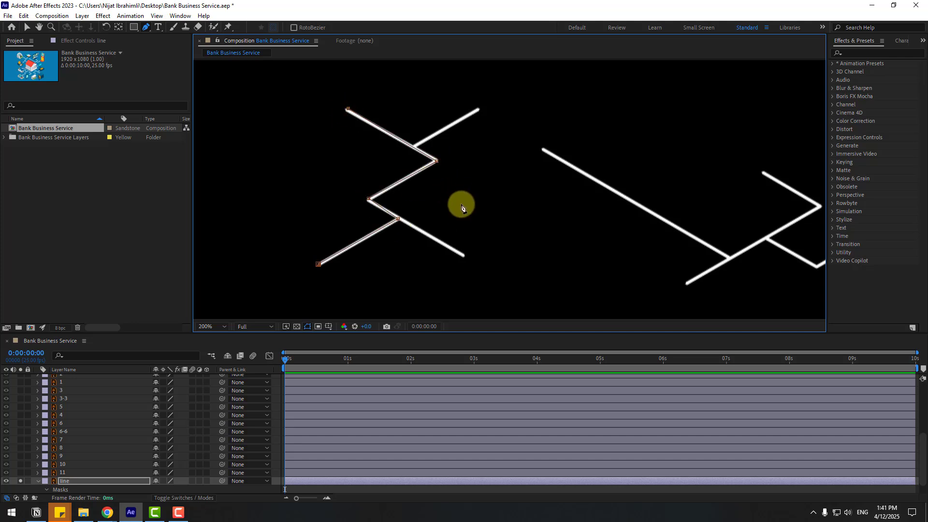
- Trace the two short side branches of the upper-left connector on the line layer as separate open mask paths
click(62, 473)
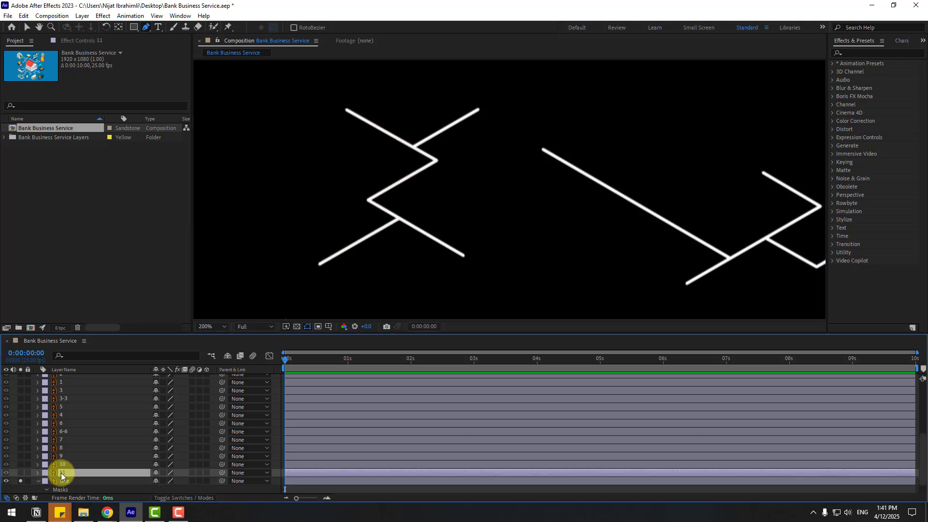
click(65, 481)
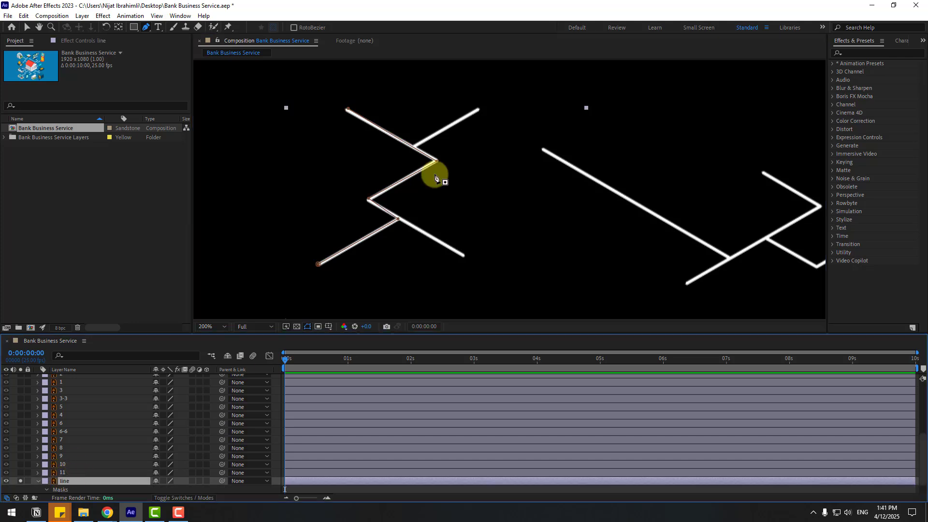
click(479, 110)
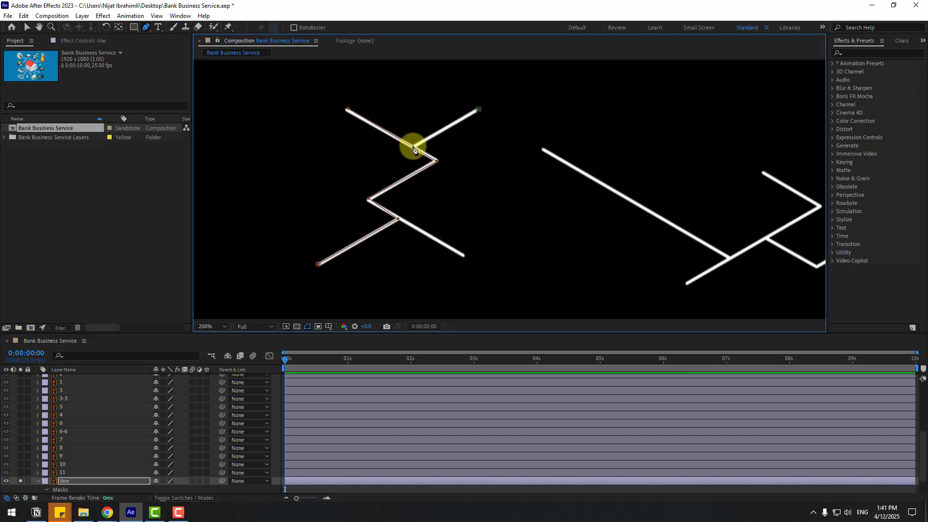
click(413, 146)
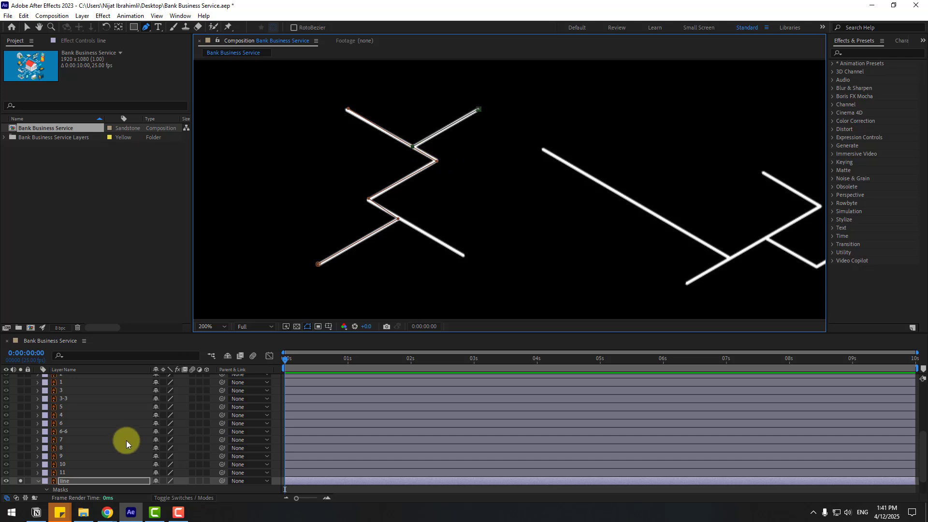
click(64, 479)
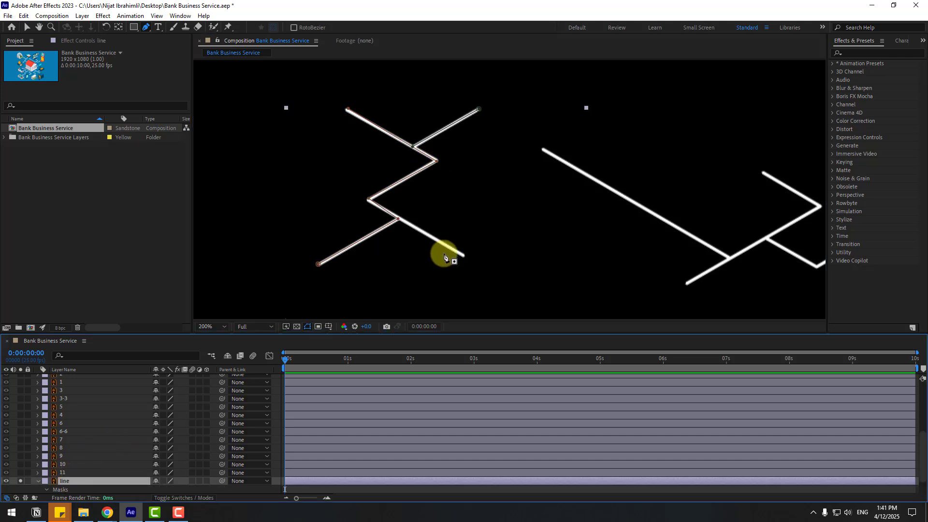
click(463, 257)
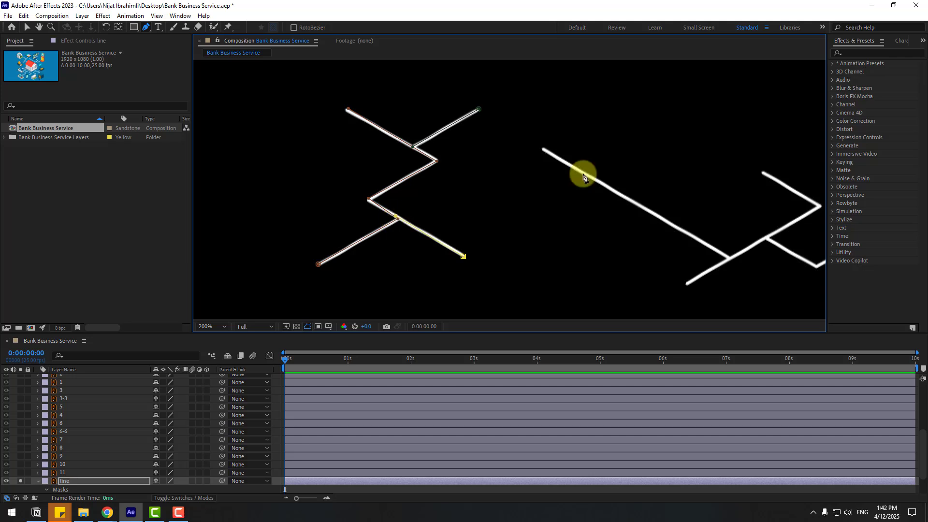
- Trace the long upper-right connector on the line layer, from its diagonal's upper end around both corners to the short tip
drag(582, 146, 475, 131)
click(64, 480)
click(435, 133)
click(622, 244)
click(714, 191)
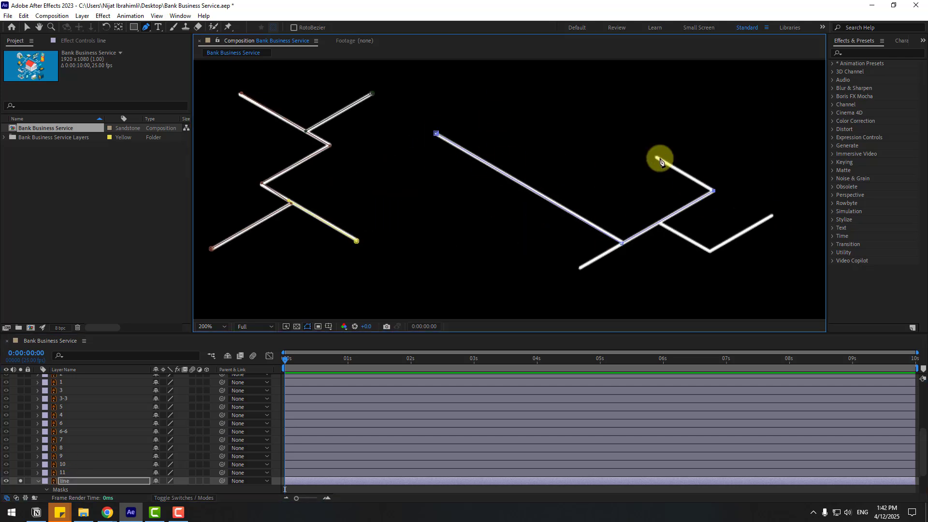
click(656, 157)
- Add a separate mask path along the remaining branch of the upper-right connector, ending at its far right tip
click(64, 481)
click(580, 268)
click(660, 224)
click(709, 251)
click(772, 216)
- Trace the connectors in the lower half of the line layer with separate open mask paths
scroll(430, 201, down, 2)
click(62, 474)
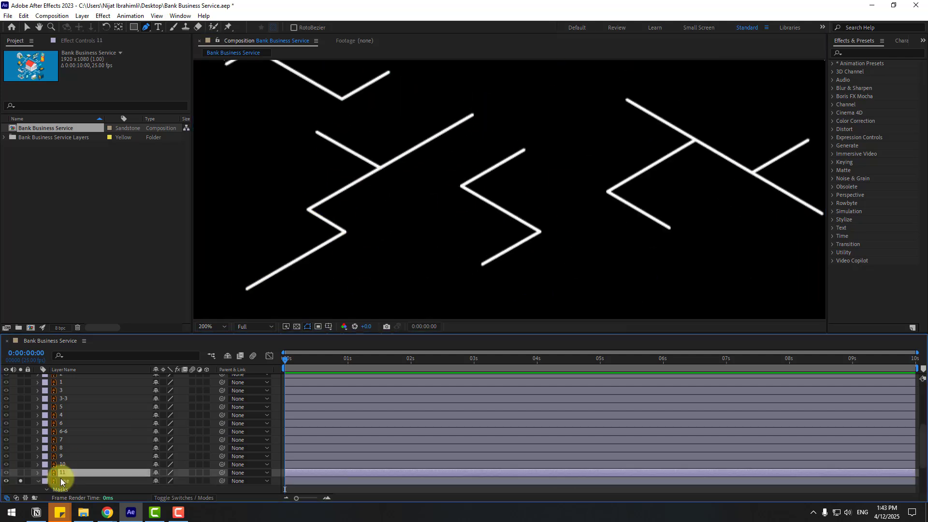
click(60, 481)
scroll(372, 271, down, 2)
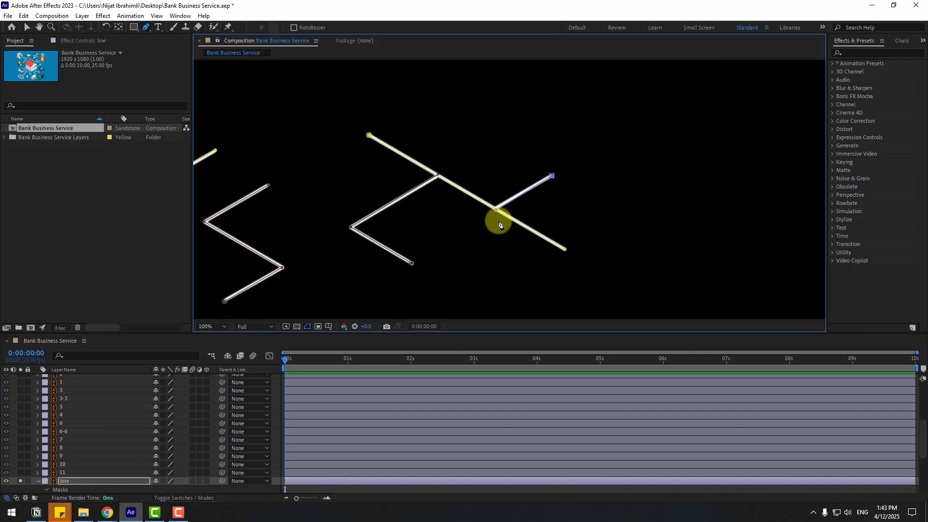
scroll(498, 221, down, 2)
key(shift+slash)
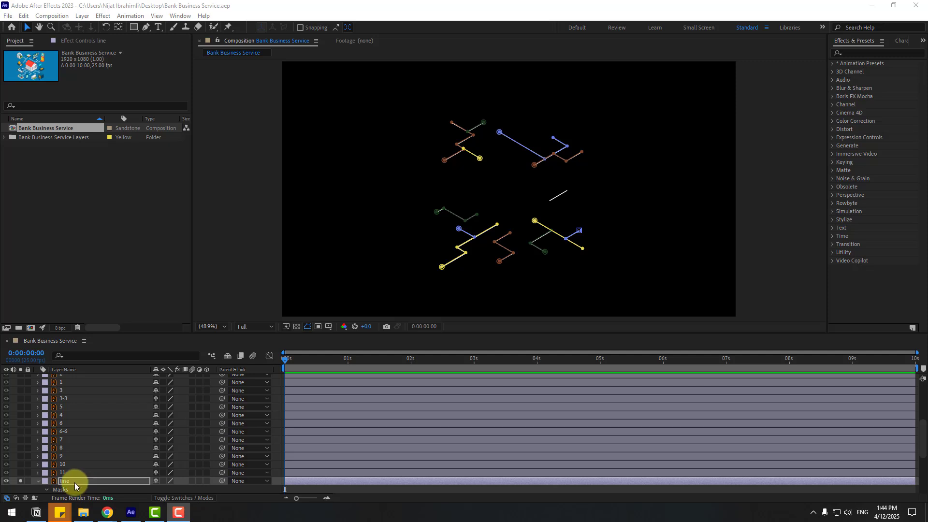
- Find the Stroke effect by searching for "stroke" and apply it to the line layer
click(862, 54)
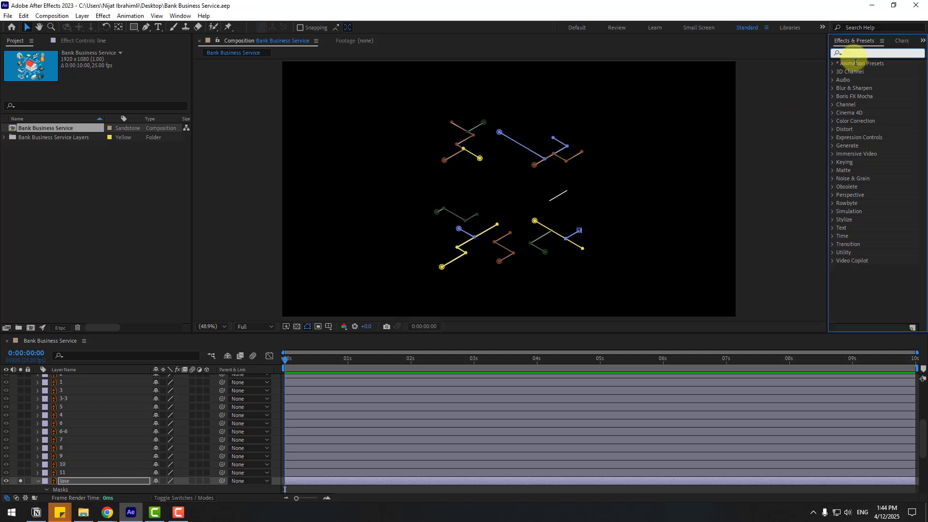
text(stroke)
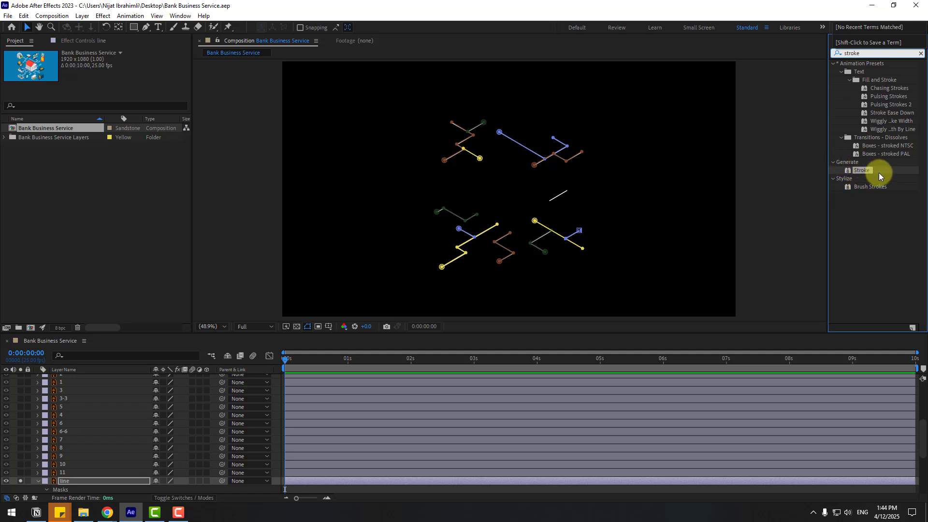
mouse_move(878, 173)
mouse_down()
mouse_move(876, 190)
mouse_move(72, 466)
mouse_move(57, 481)
mouse_up()
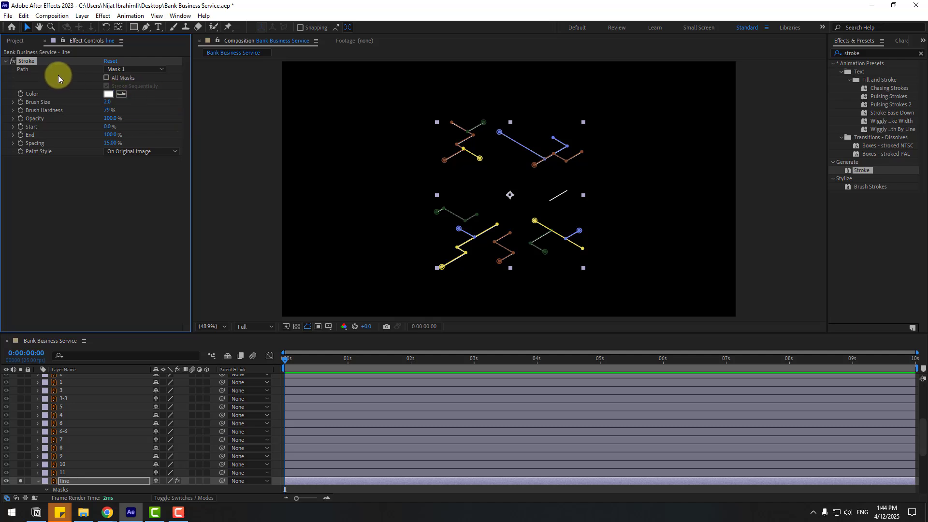
- Make the Stroke effect use all masks and set its paint style to Reveal Original Image
click(106, 78)
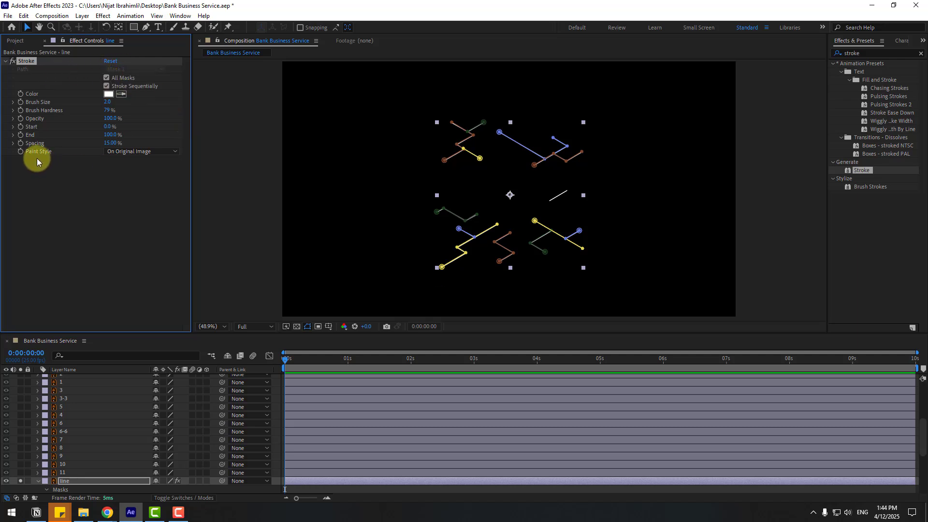
click(118, 151)
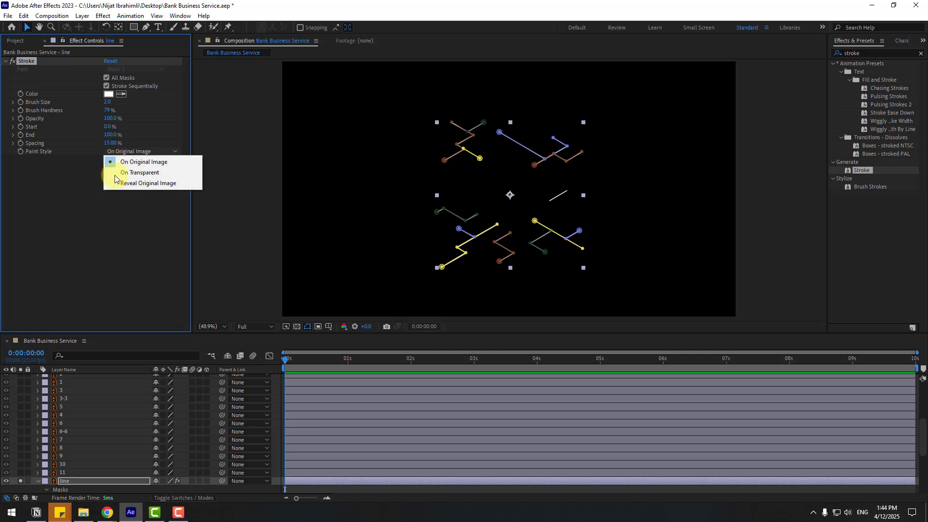
click(169, 187)
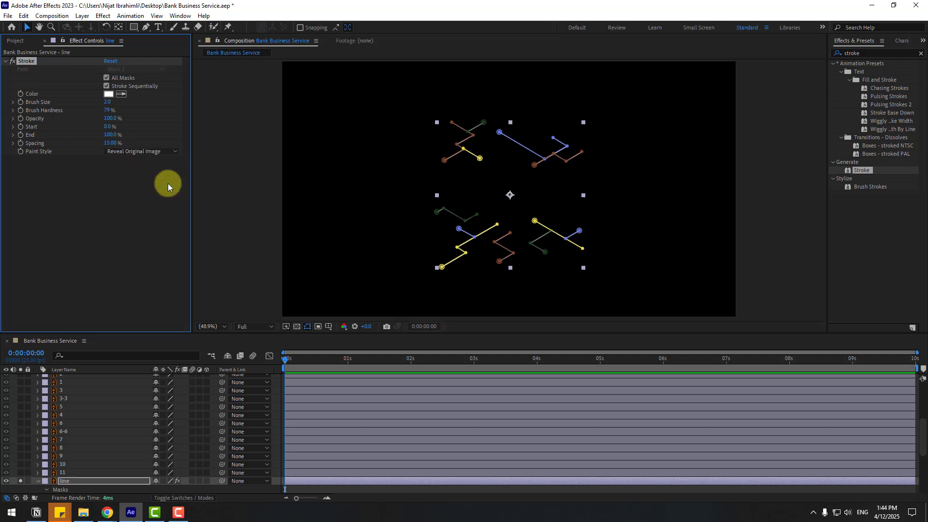
- Hide the mask outlines in the composition view and set the Stroke brush size to 11.8
click(307, 327)
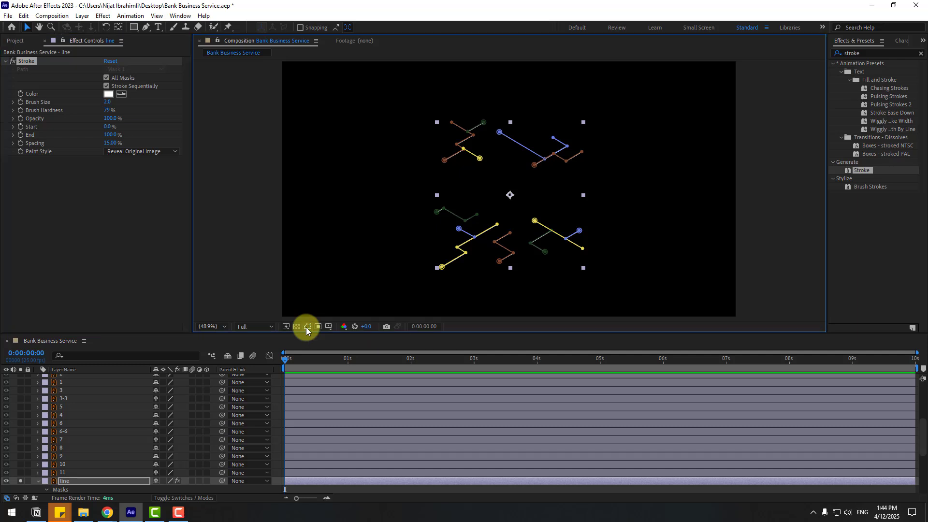
scroll(506, 181, up, 1)
drag(443, 175, 455, 203)
scroll(445, 174, up, 2)
drag(396, 174, 456, 266)
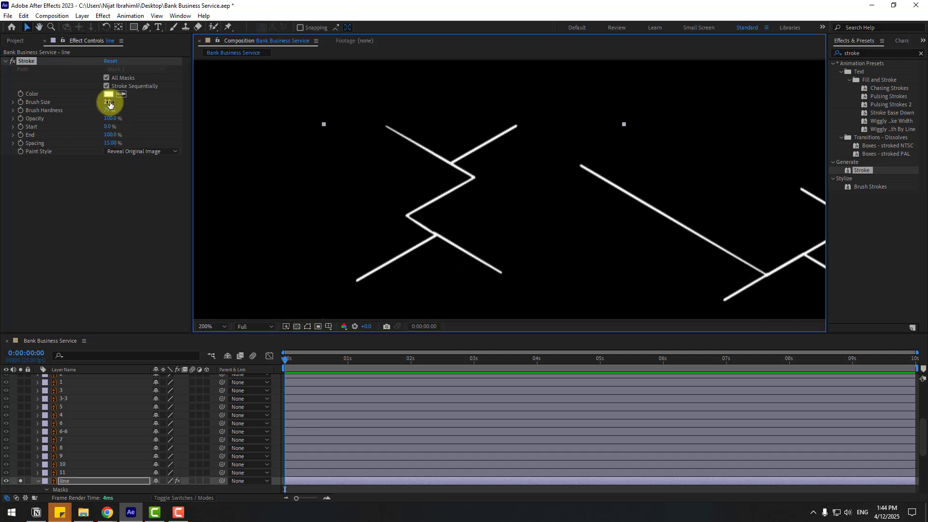
drag(109, 103, 151, 95)
scroll(546, 234, down, 4)
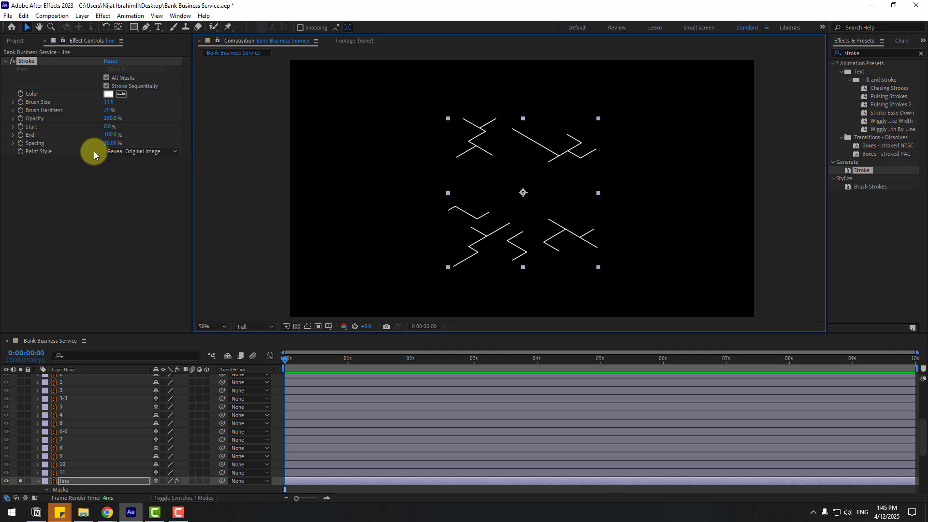
- Set the Stroke End value to 0% and keyframe it at the start of the composition
click(111, 135)
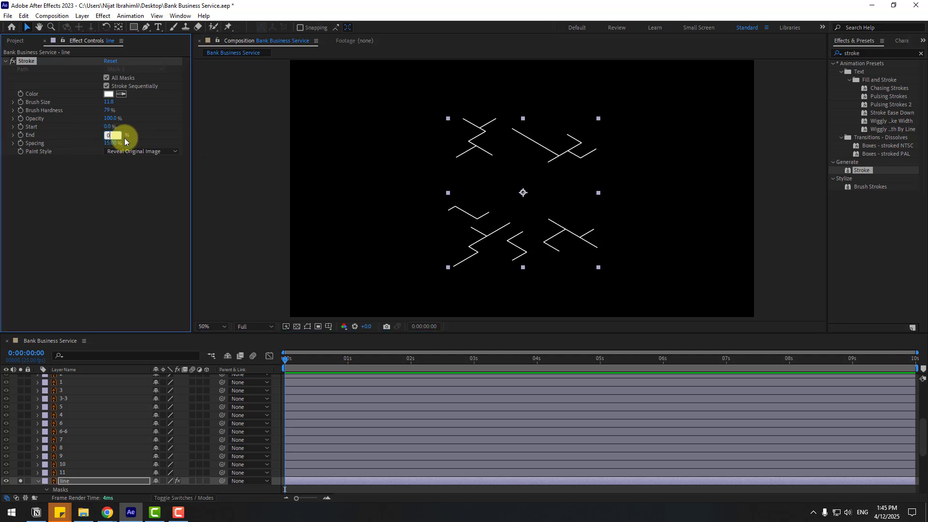
text(0)
key(Return)
click(20, 135)
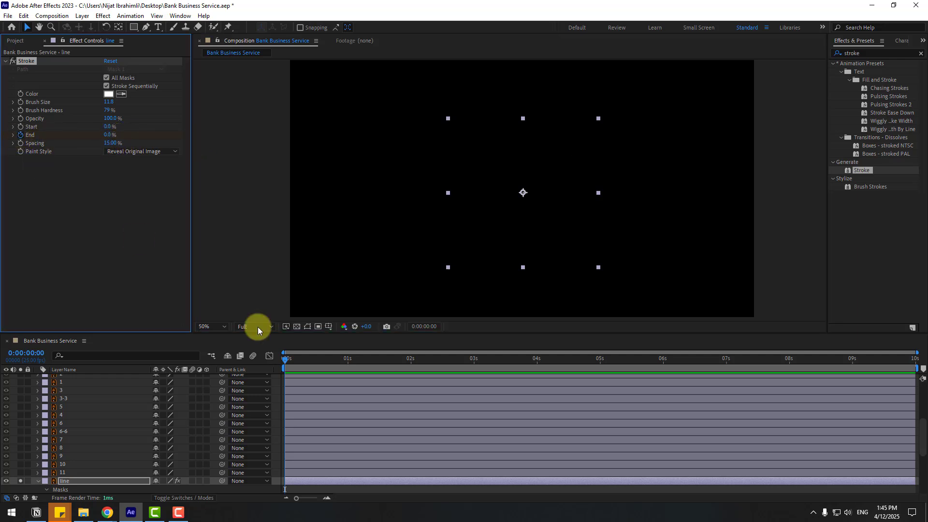
- Add a Stroke End keyframe of 100% at 0:00:02:22 and play back the line animation
drag(335, 360, 466, 368)
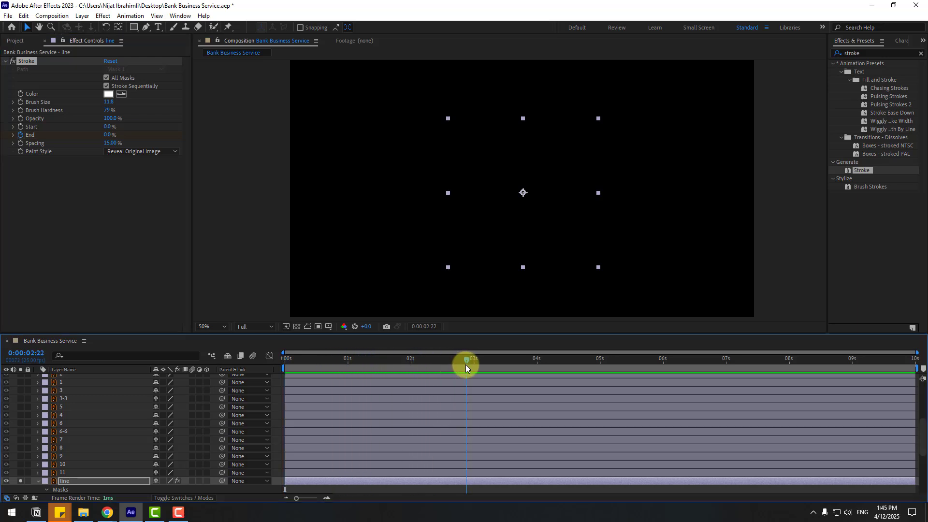
click(107, 136)
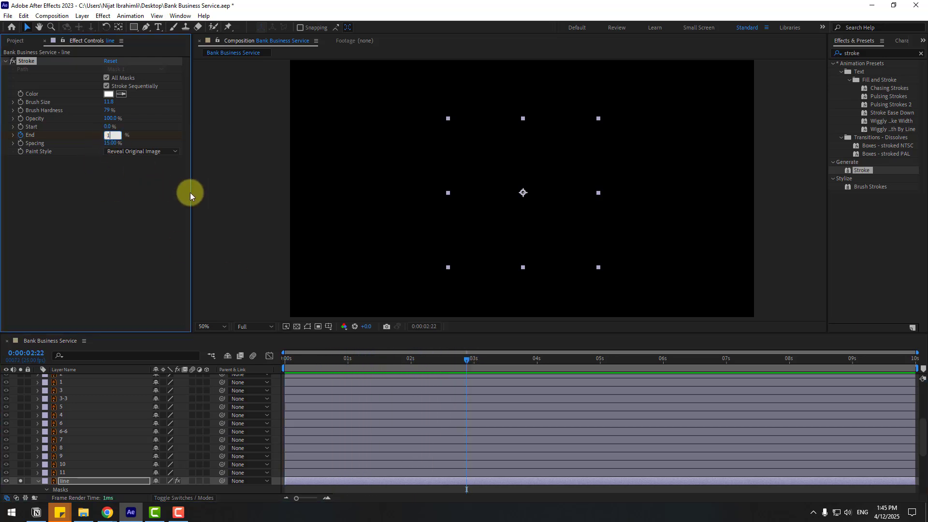
text(100)
key(Return)
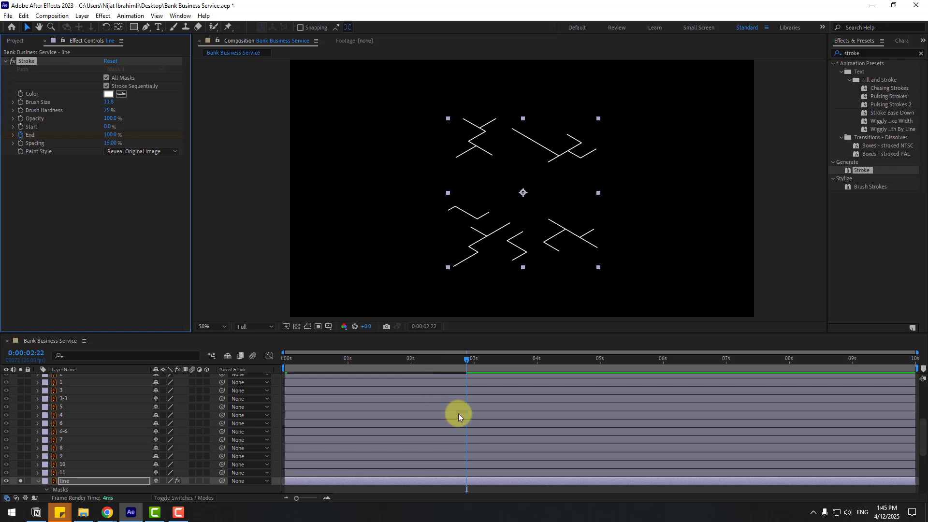
key(space)
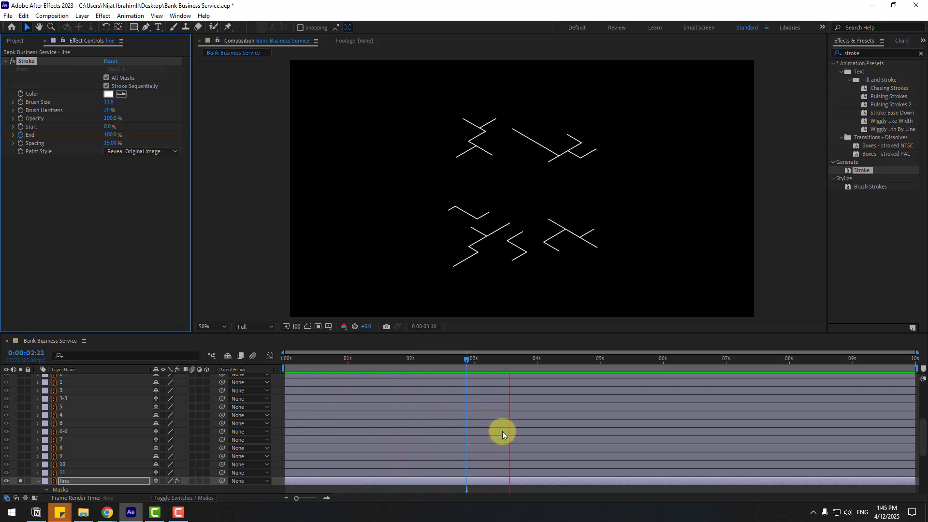
- Apply Easy Ease to both Stroke End keyframes on the line layer
key(u)
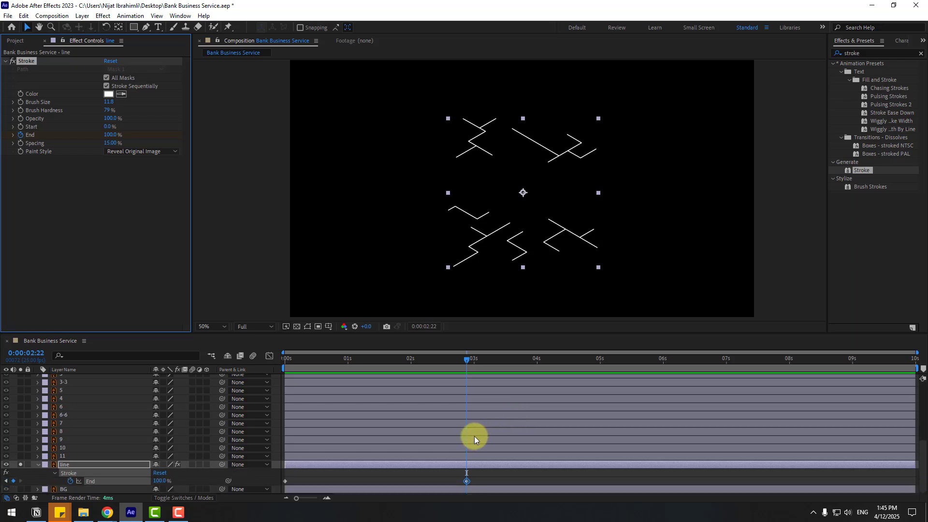
drag(483, 477, 282, 481)
right_click(285, 483)
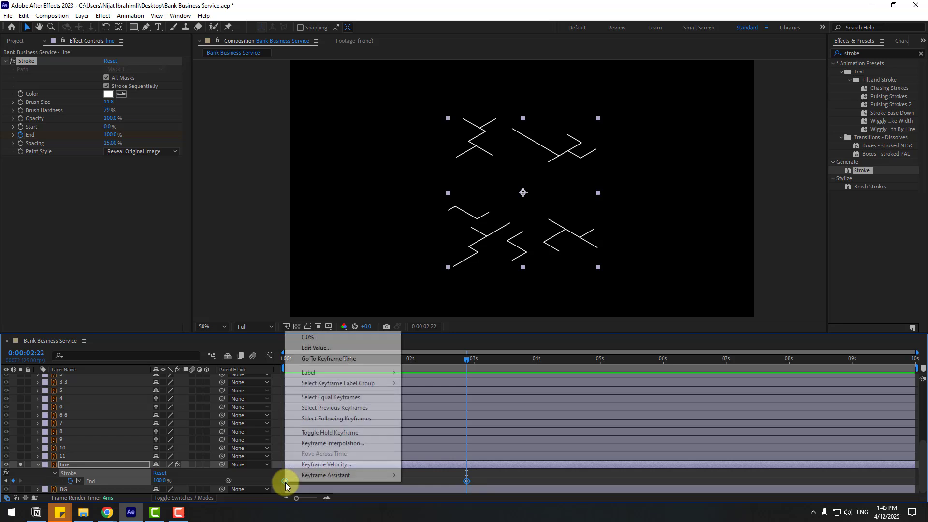
mouse_move(338, 475)
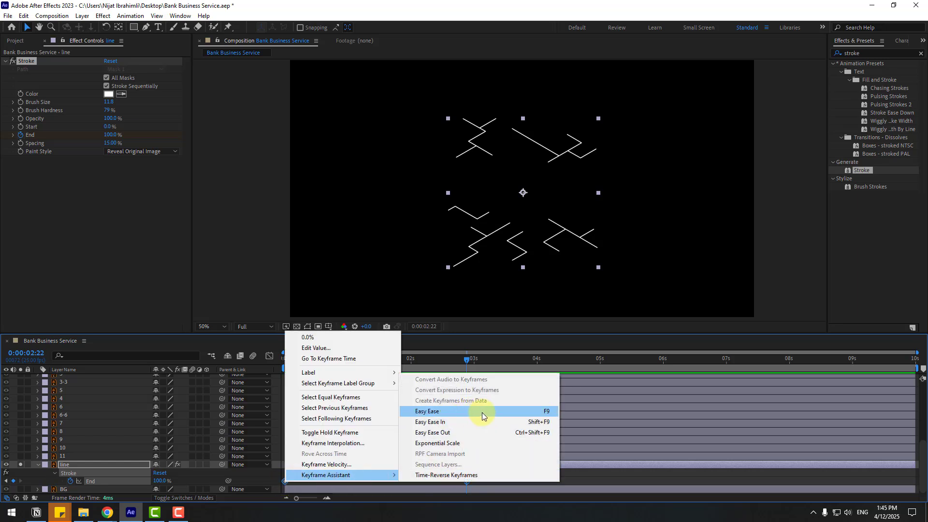
click(540, 412)
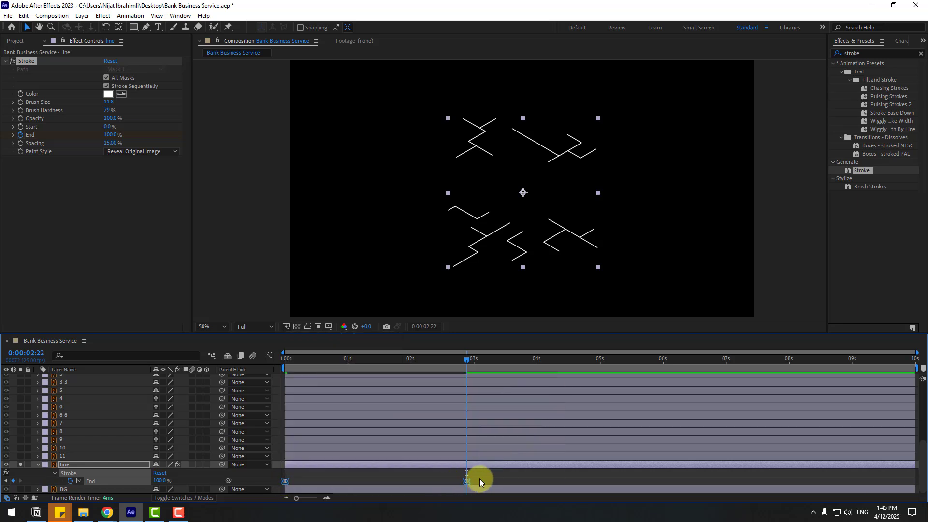
- Move the final Stroke End keyframe to about 5.7 seconds and end the work area at 0:00:07:00, playing back the result
click(465, 482)
drag(465, 483, 645, 481)
drag(713, 361, 725, 361)
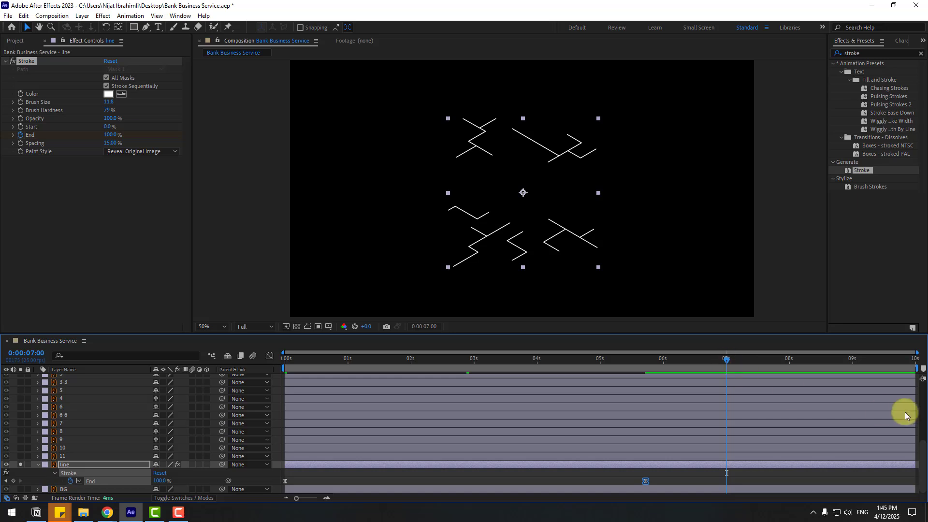
drag(919, 371, 729, 381)
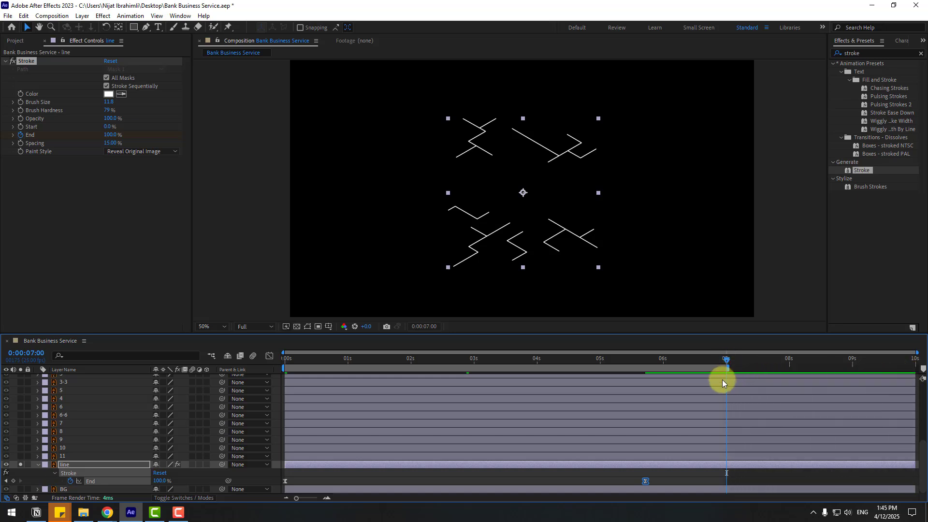
key(space)
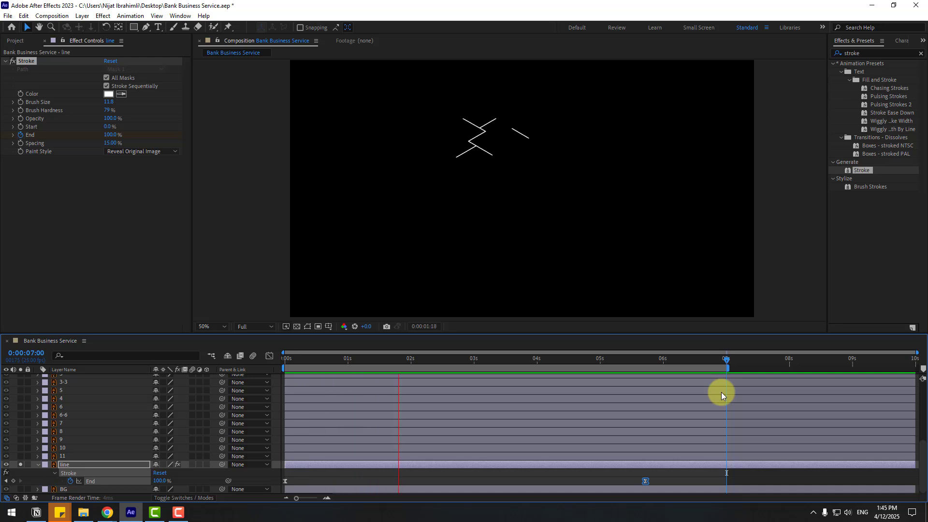
- Turn off solo for the line layer, collapse its properties, and play the full infographic from the start
key(Home)
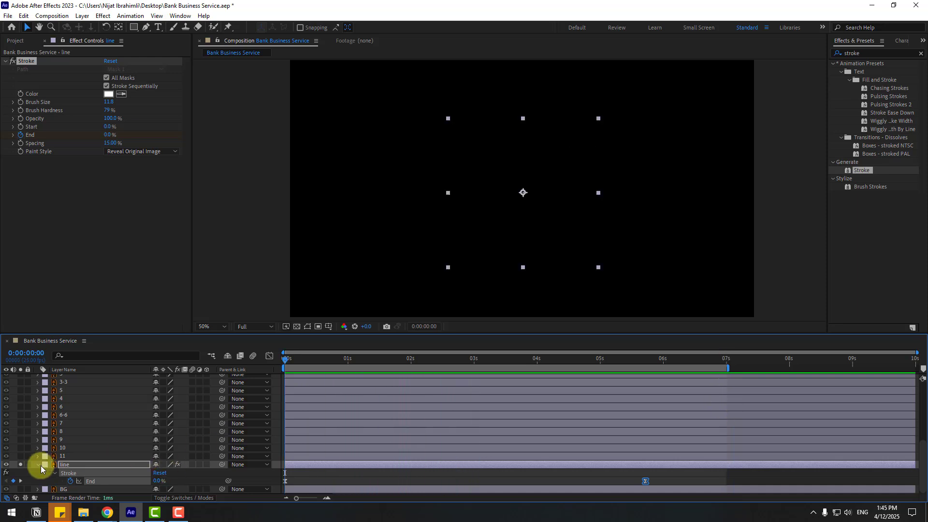
click(21, 464)
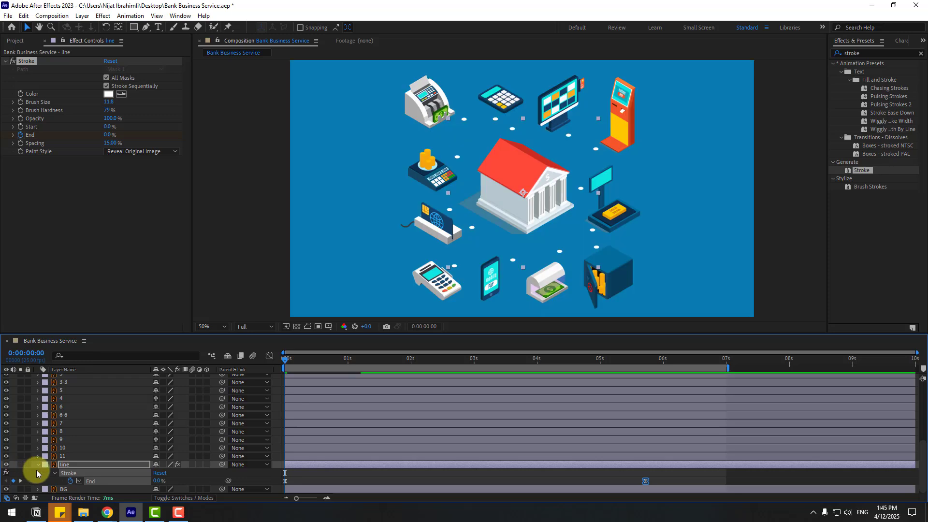
click(39, 464)
key(space)
- Move the anchor point of the money counter layer 5 down toward the base of the machine
click(422, 110)
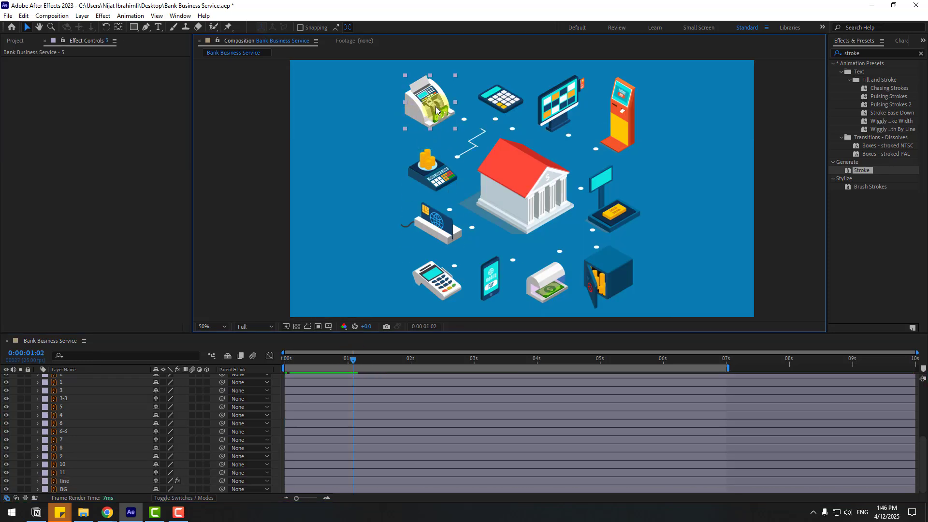
scroll(411, 121, up, 2)
scroll(492, 169, up, 2)
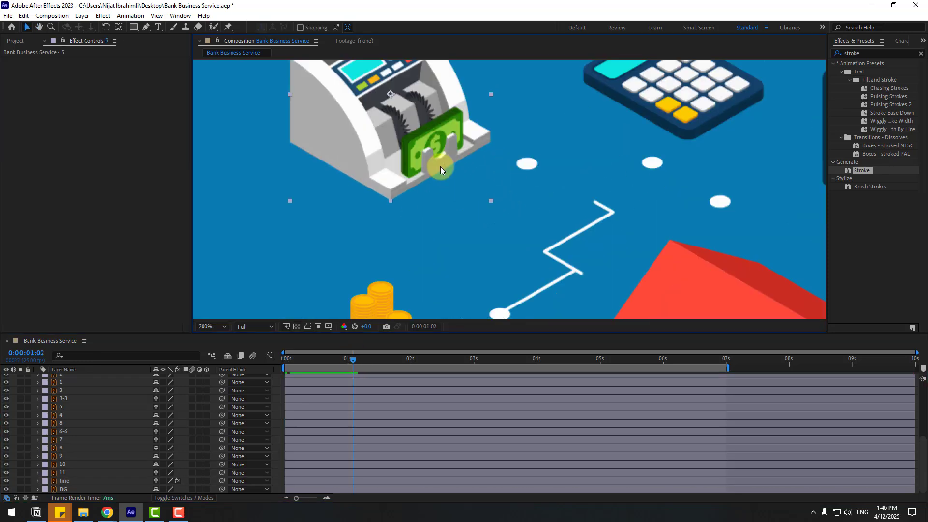
click(118, 28)
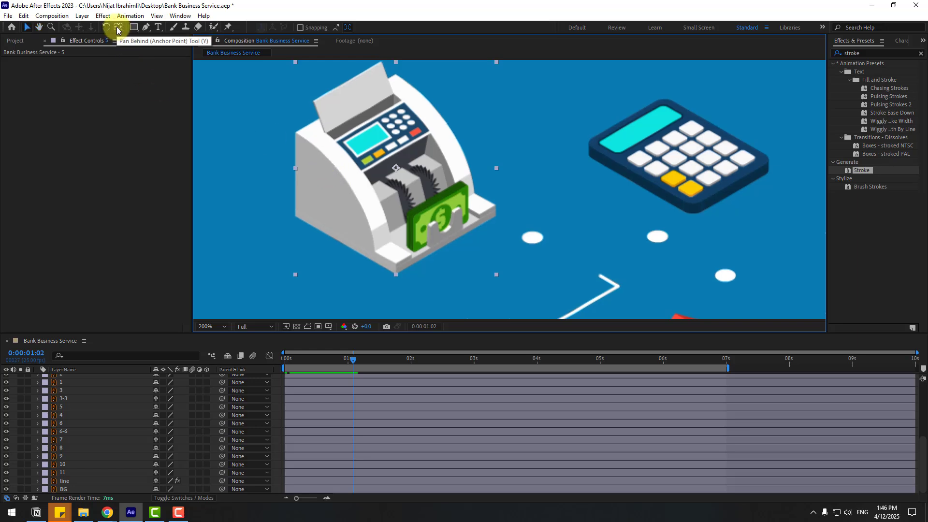
click(397, 180)
drag(397, 180, 399, 203)
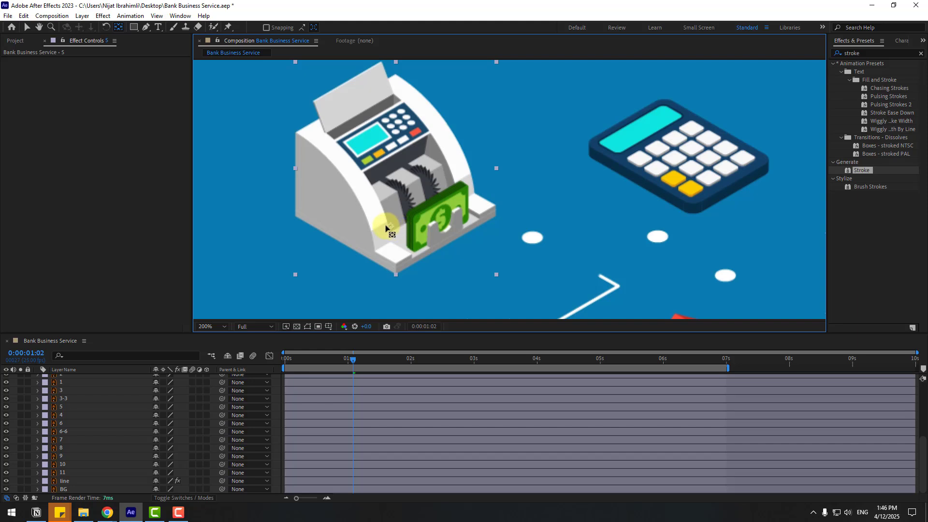
click(27, 27)
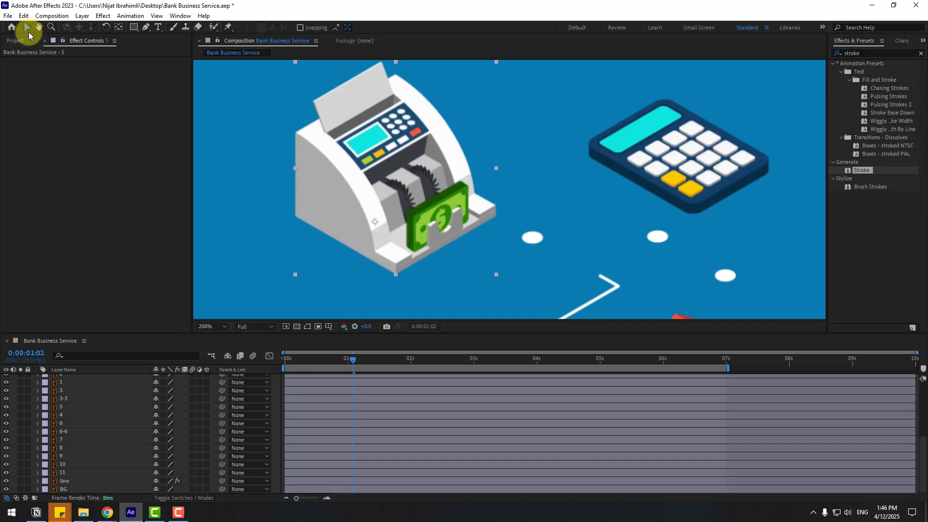
- Keyframe layer 5's Position at 556.8, 87.6 at the composition start and 556.8, 253.6 at 0:00:00:10
scroll(340, 356, up, 5)
drag(325, 360, 270, 360)
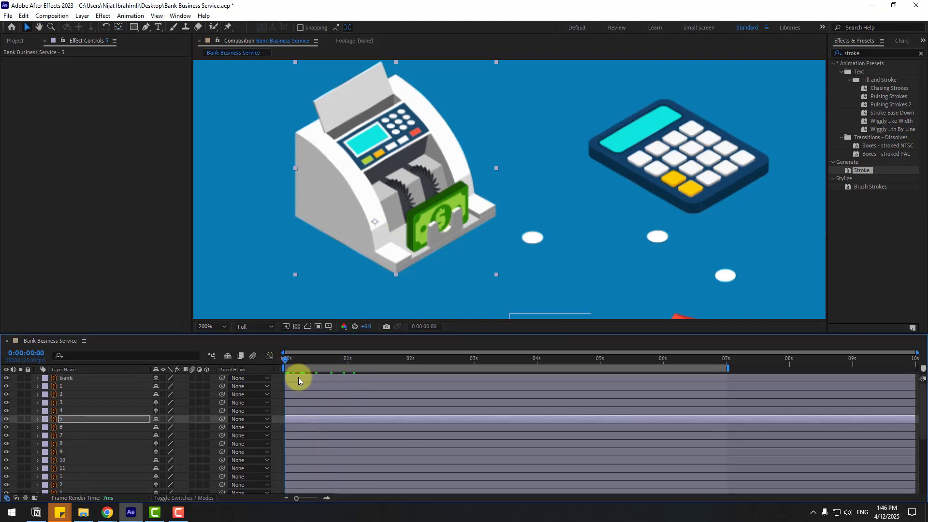
key(comma)
key(p)
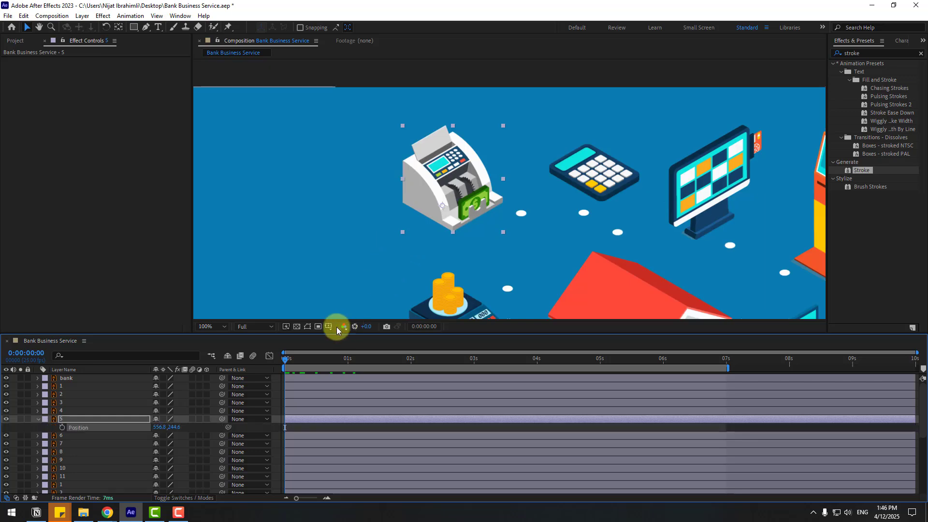
click(62, 427)
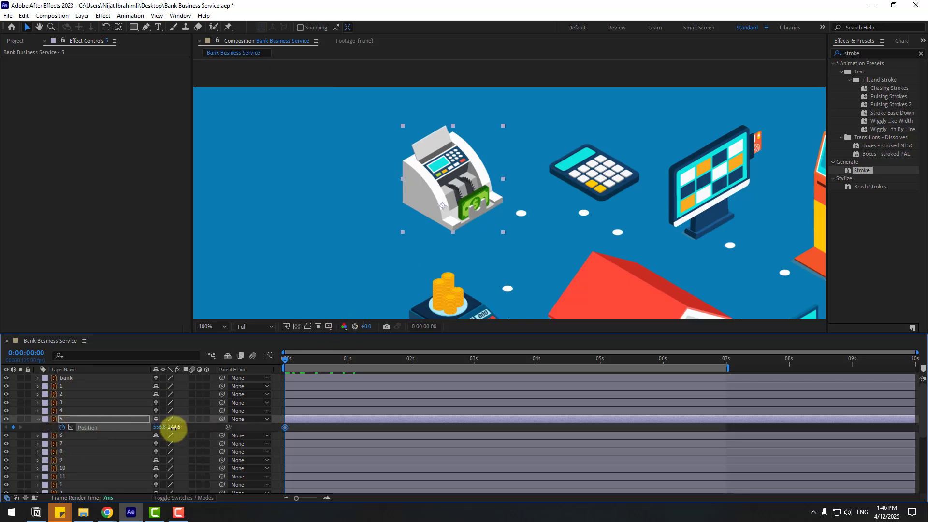
drag(173, 427, 91, 429)
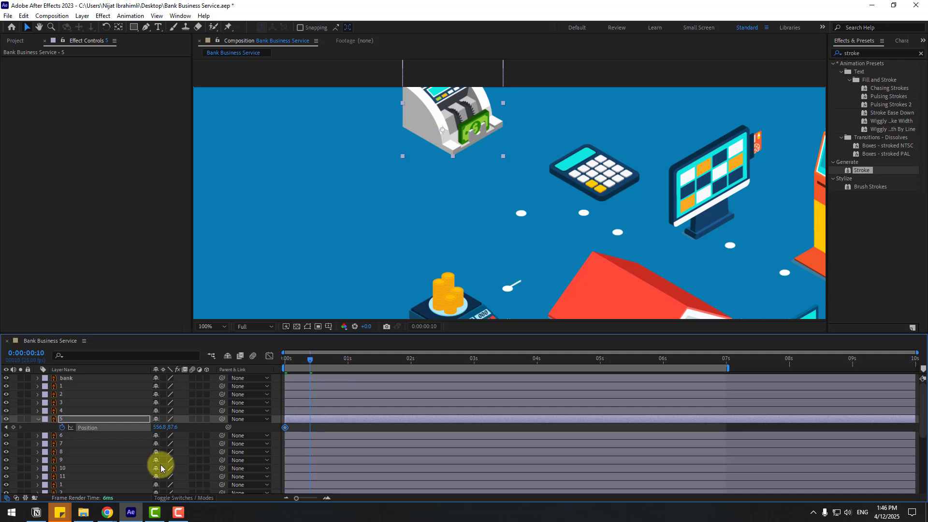
drag(171, 426, 248, 427)
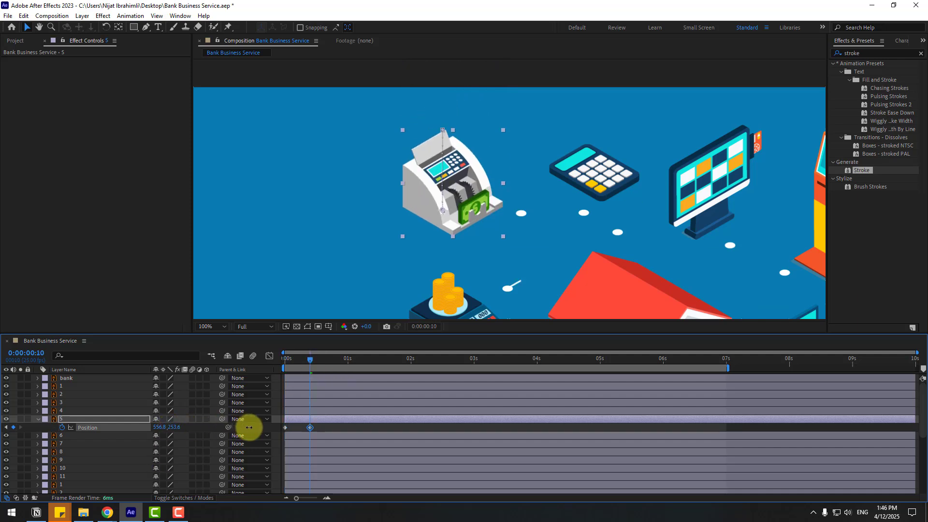
- Apply Easy Ease to both Position keyframes of the money counter layer
mouse_move(300, 363)
mouse_down()
mouse_move(256, 362)
mouse_move(414, 359)
mouse_move(318, 428)
mouse_up()
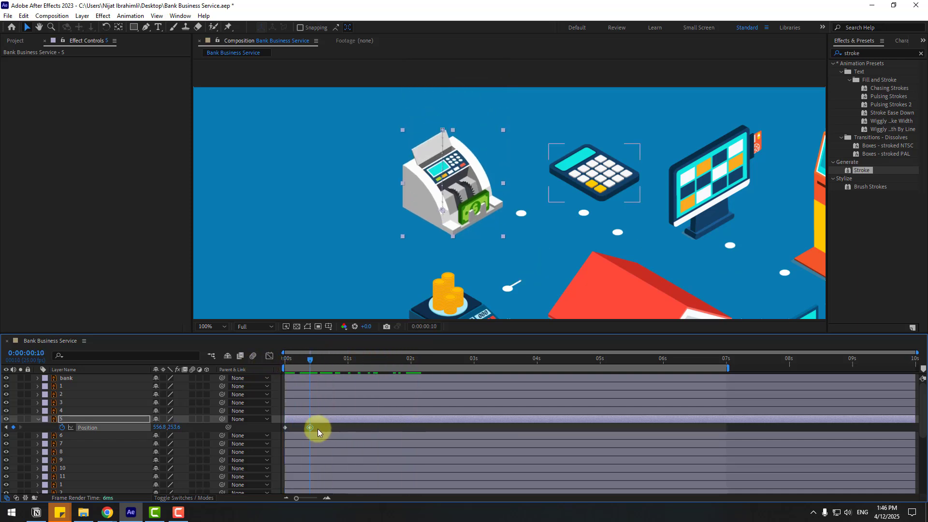
right_click(285, 427)
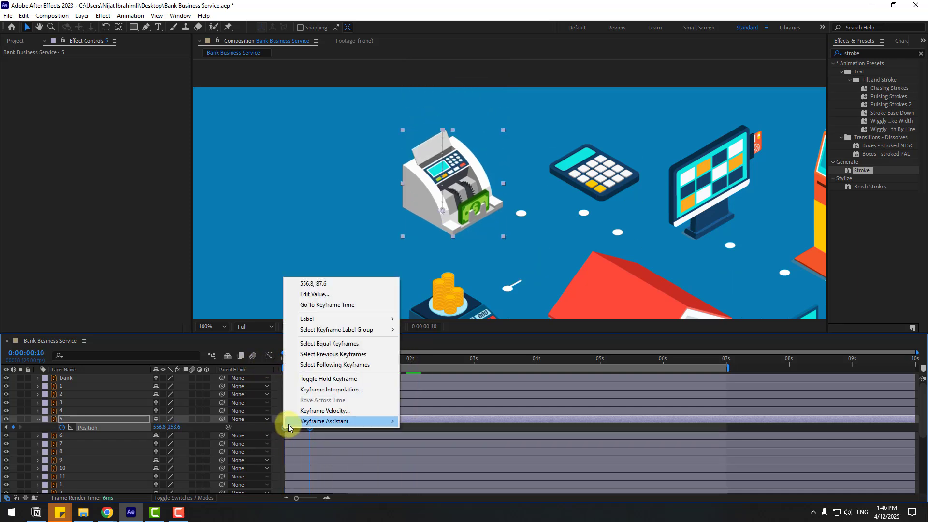
mouse_move(348, 421)
click(430, 373)
- Reshape the money counter's Position speed graph so the speed peaks just before the second keyframe, and preview the drop
click(269, 356)
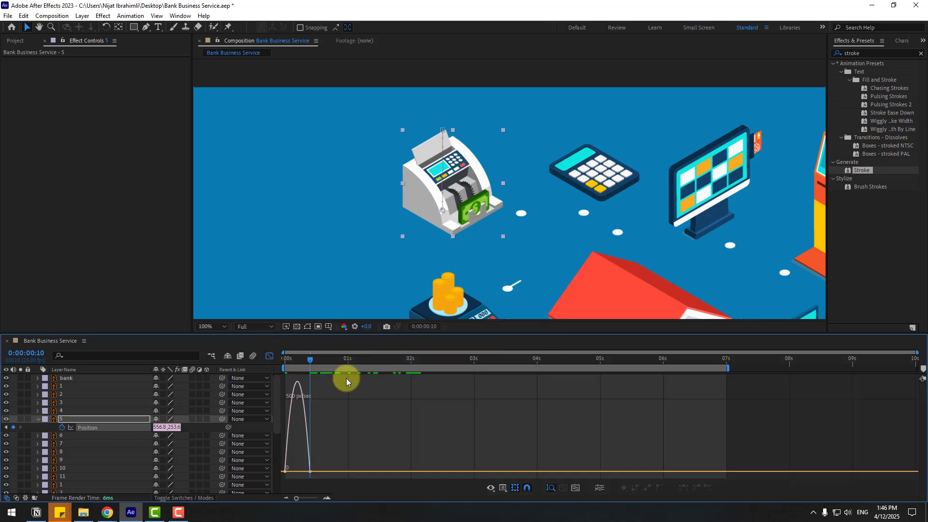
drag(304, 358, 283, 361)
key(equal)
key(equal)
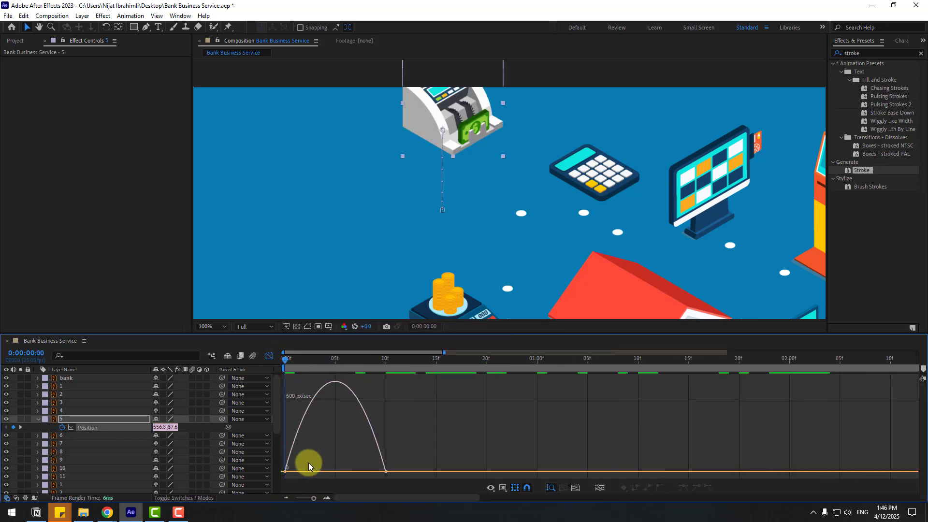
click(300, 469)
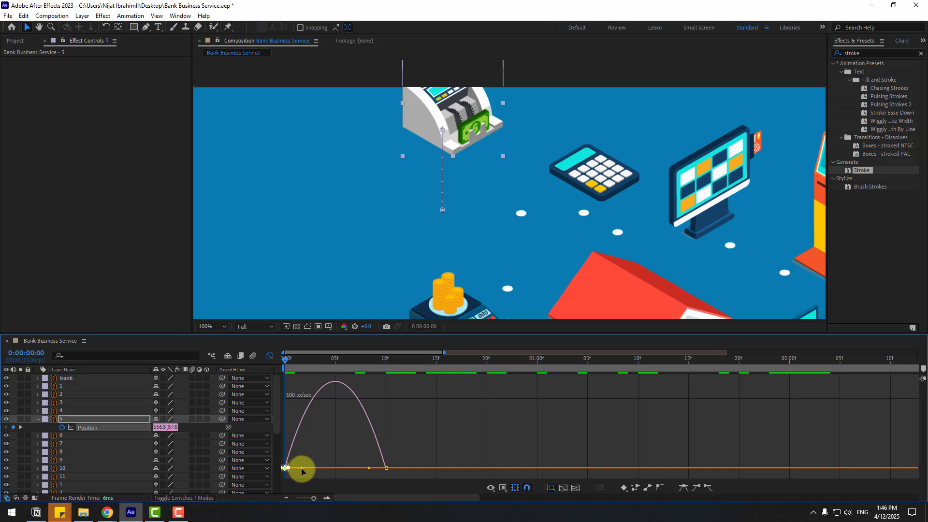
drag(302, 469, 378, 471)
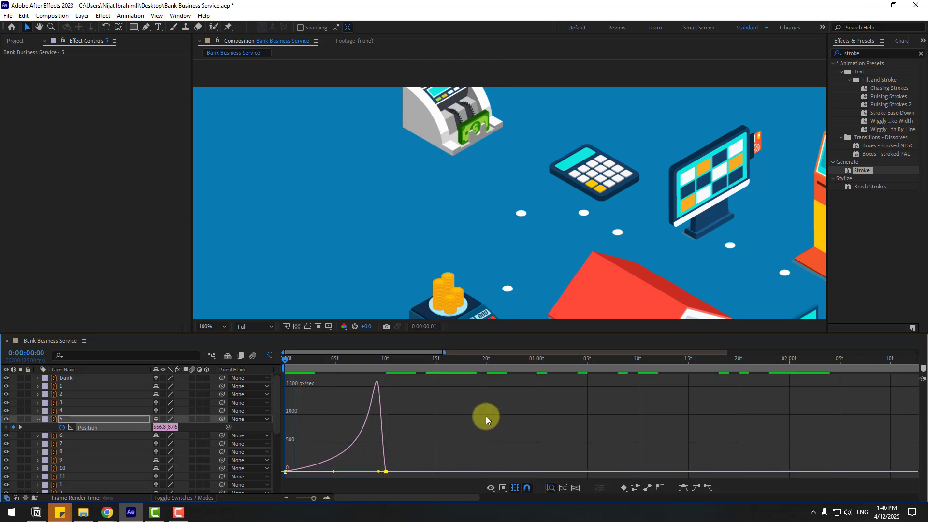
key(space)
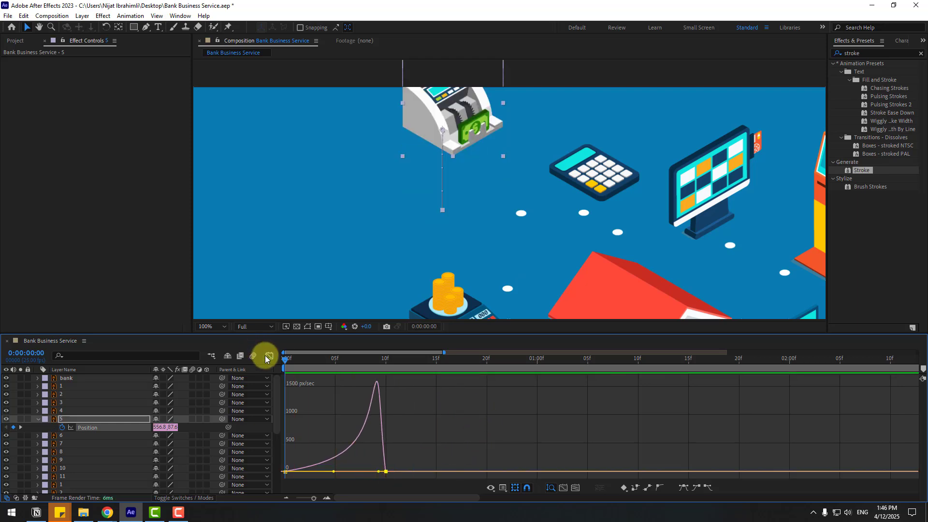
click(267, 357)
- Add a rebound Position keyframe of 556.8, 243.6 to layer 5 at 0:00:00:13
drag(367, 359, 384, 360)
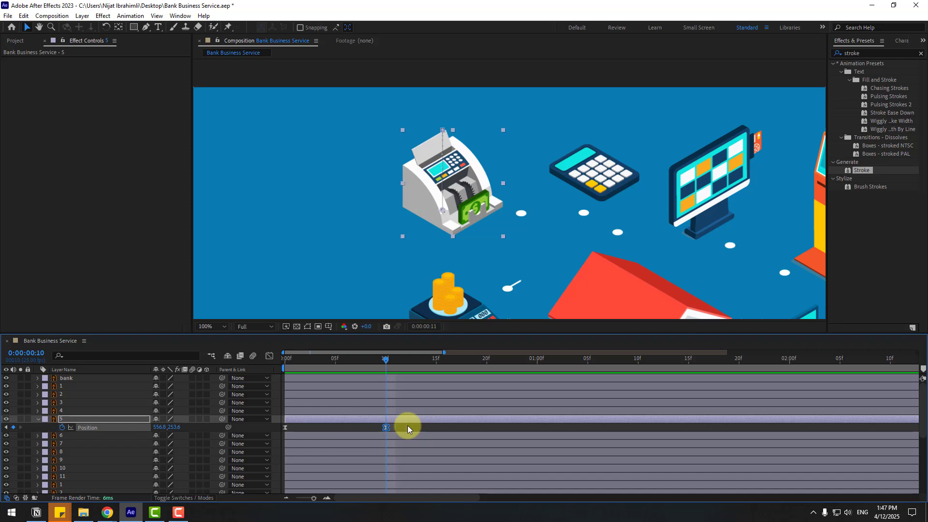
key(Page_Down)
key(Page_Down)
key(Page_Down)
drag(174, 431, 156, 432)
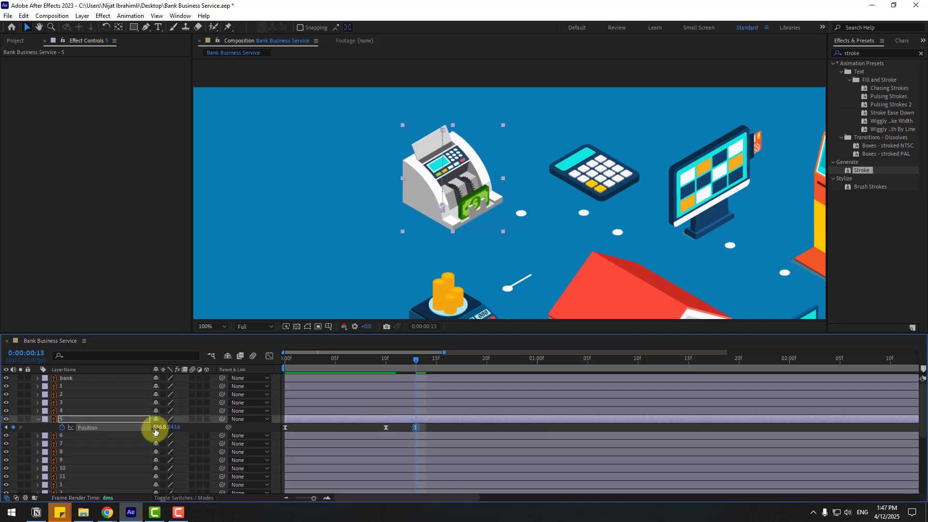
- Add a settling Position keyframe of 556.8, 253.6 to layer 5 at 0:00:00:16
key(Page_Down)
drag(396, 424, 378, 431)
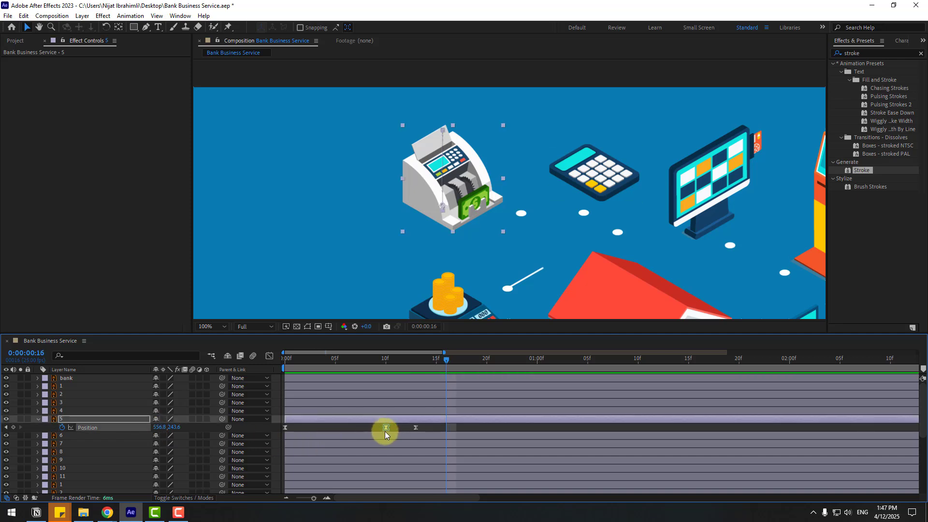
key(shift+Down)
- Preview the bounce and shift all four Position keyframes so the first one sits at 0:00:00:04
key(space)
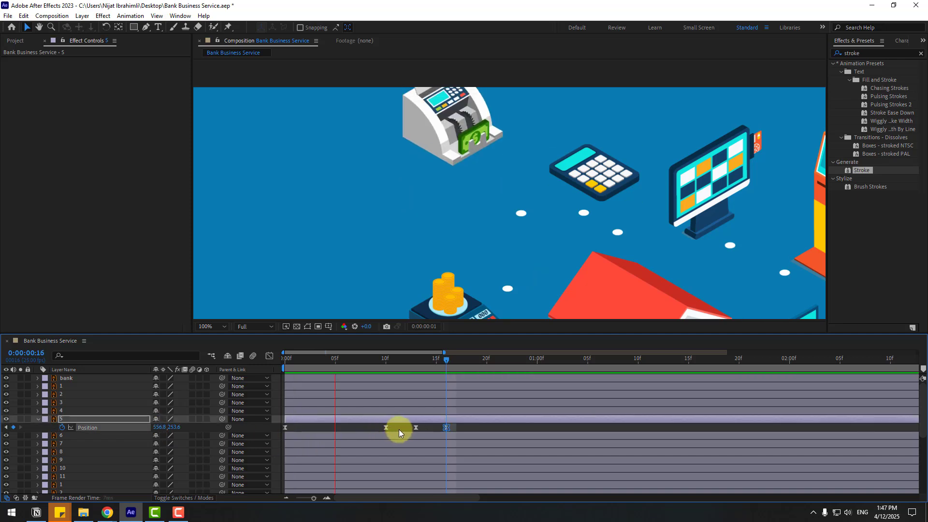
key(space)
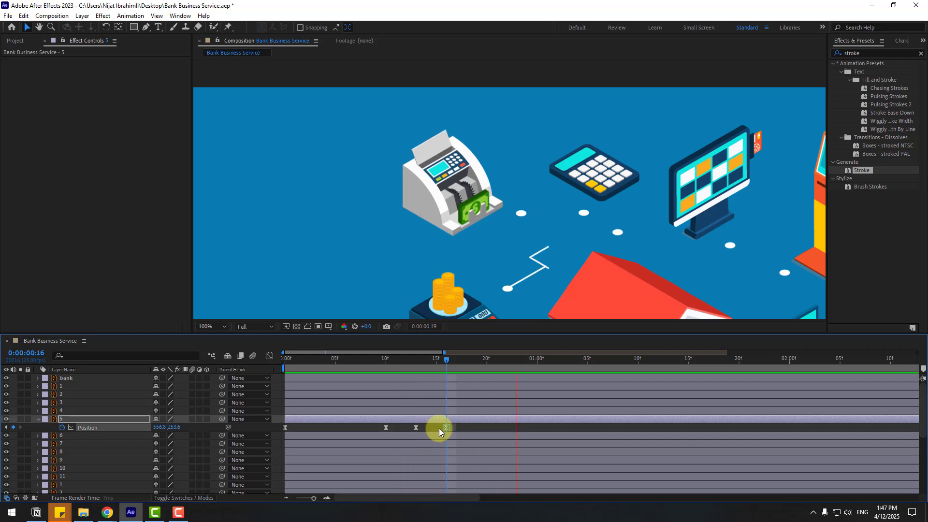
key(space)
drag(458, 427, 324, 435)
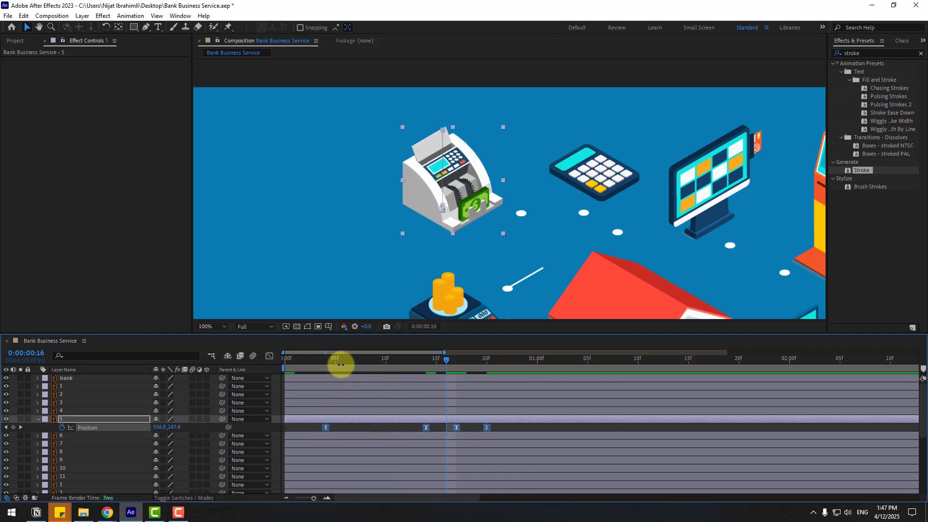
- Set layer 5's Scale to 0% and keyframe it at the composition start
click(288, 361)
key(shift+s)
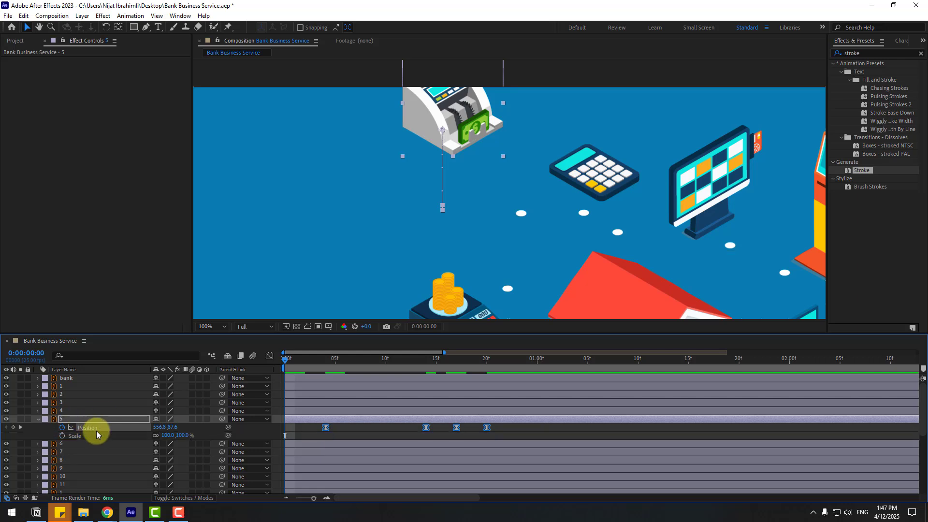
drag(164, 439, 62, 438)
click(62, 435)
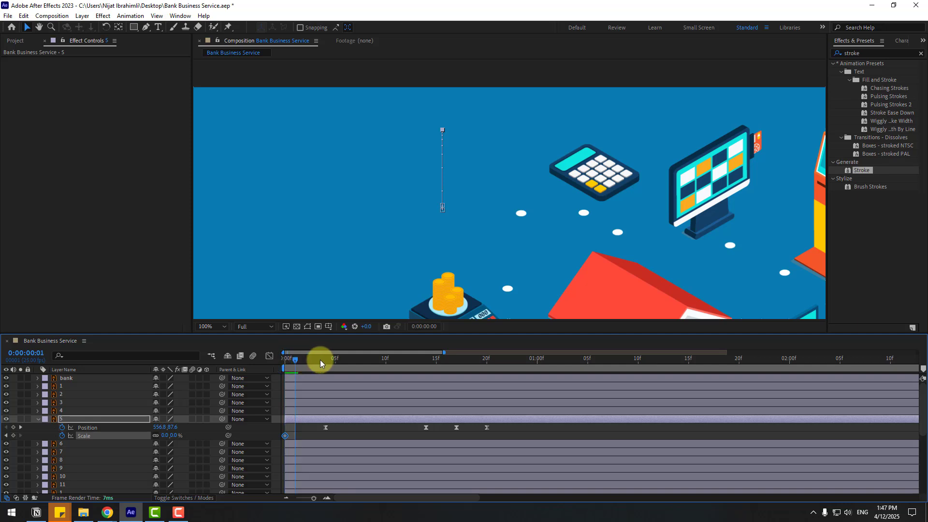
- Keyframe layer 5's Scale at 100% at 0:00:00:04 and apply Easy Ease to both Scale keyframes
mouse_move(320, 360)
mouse_down()
mouse_move(335, 359)
mouse_move(325, 361)
mouse_up()
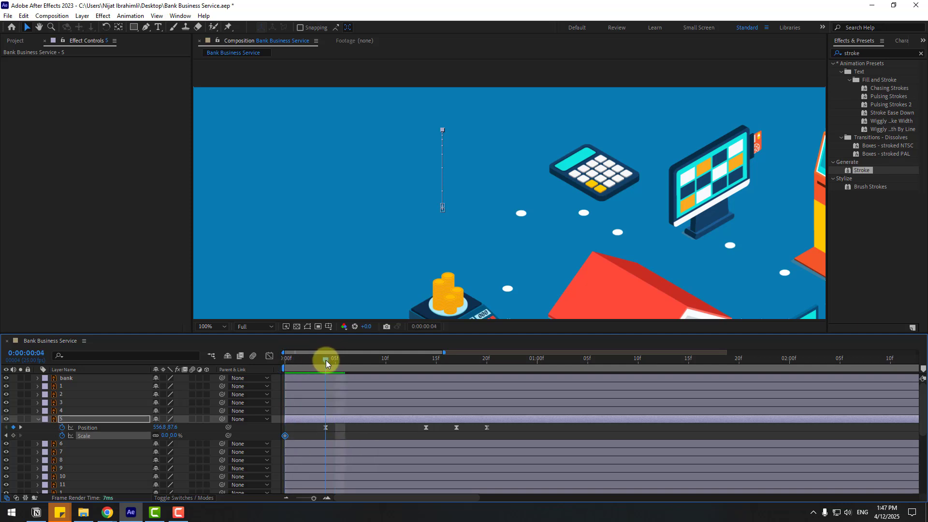
click(167, 440)
text(100)
key(Return)
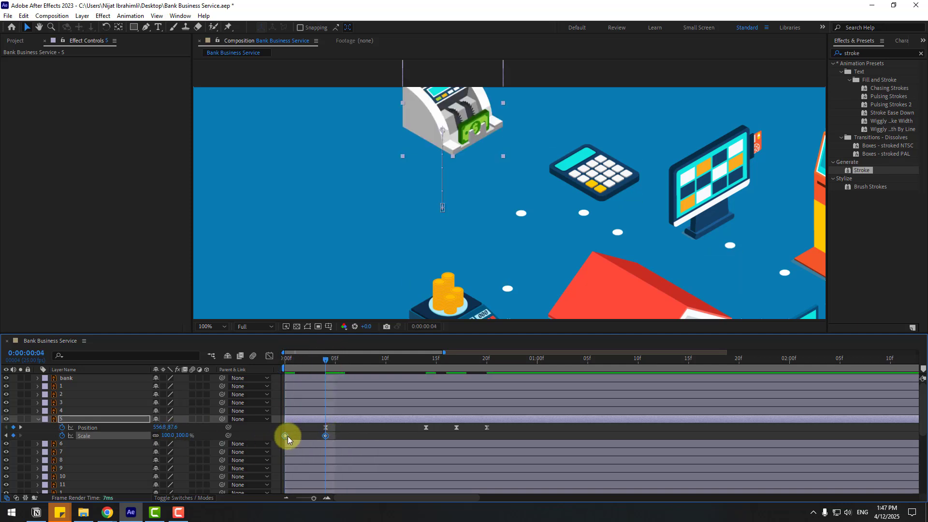
right_click(284, 435)
mouse_move(322, 488)
click(465, 368)
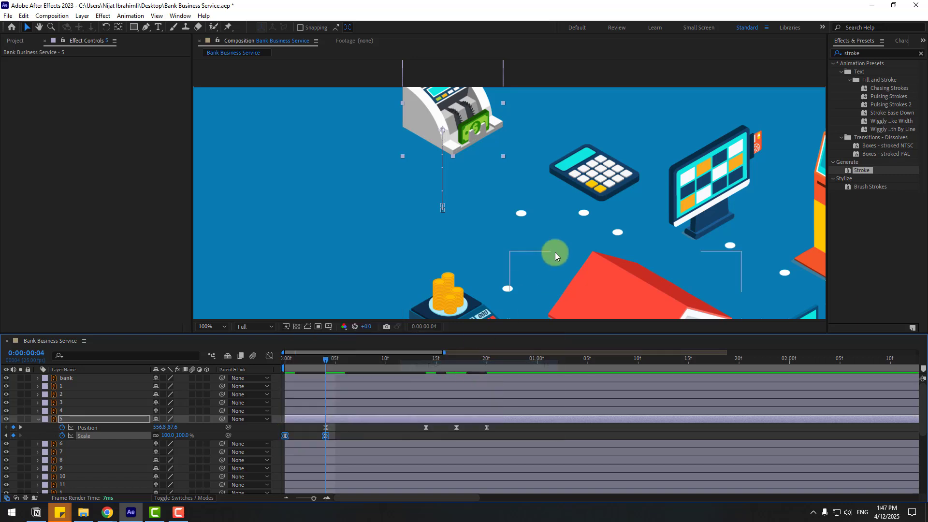
- Preview the drop animation and move layer 5's 100% Scale keyframe to 0:00:00:07
scroll(555, 252, down, 2)
key(space)
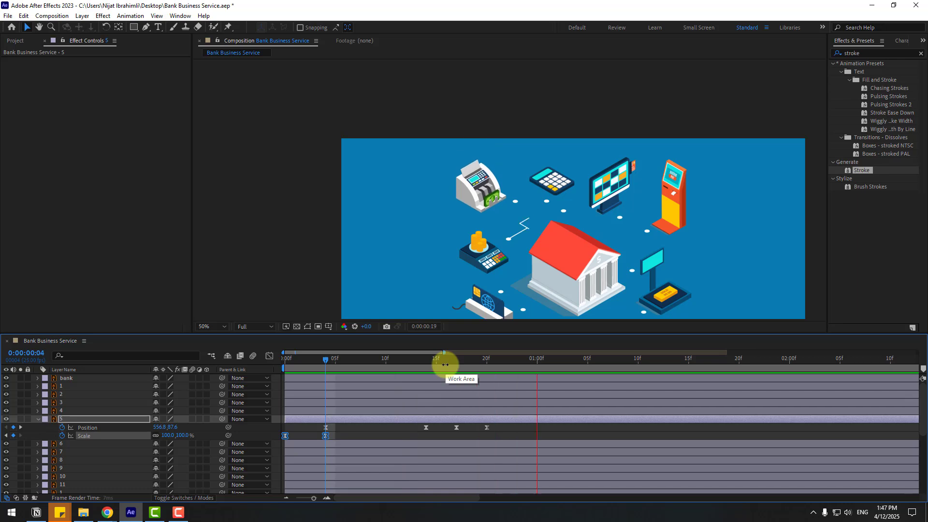
click(318, 439)
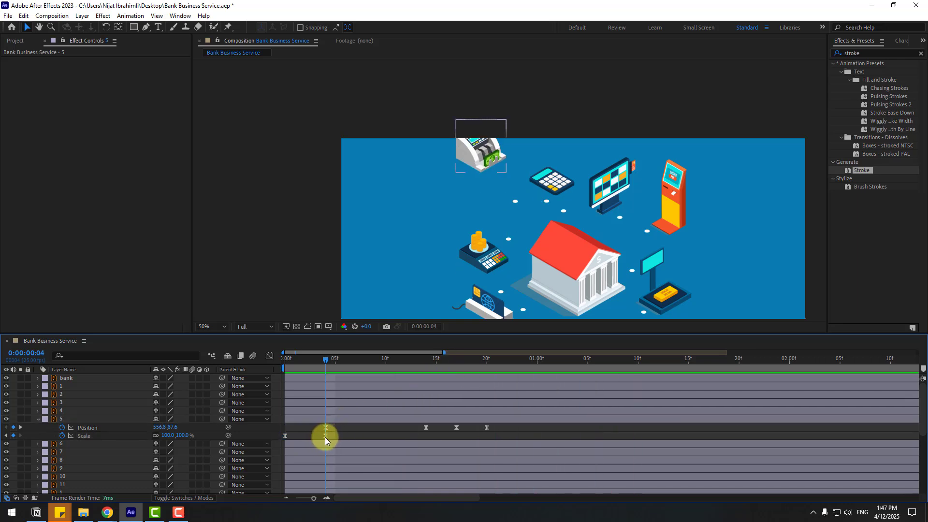
drag(324, 437, 358, 436)
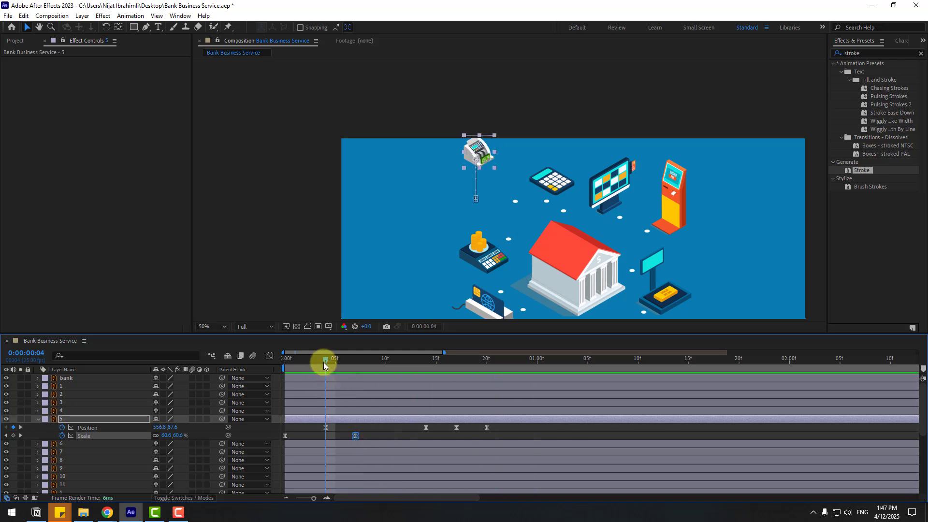
- Start keyframing layer 5's Rotation at the composition start with a value of -10°
drag(323, 361, 248, 368)
key(shift+r)
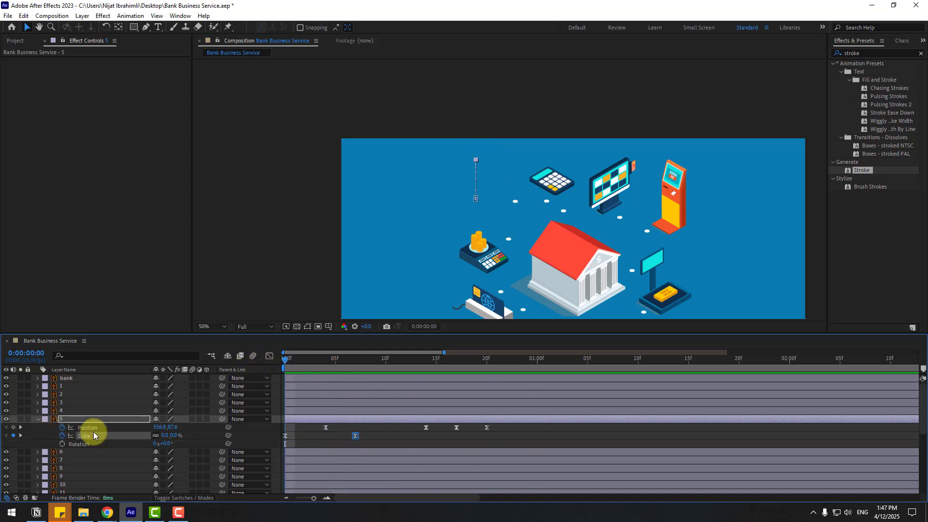
click(62, 443)
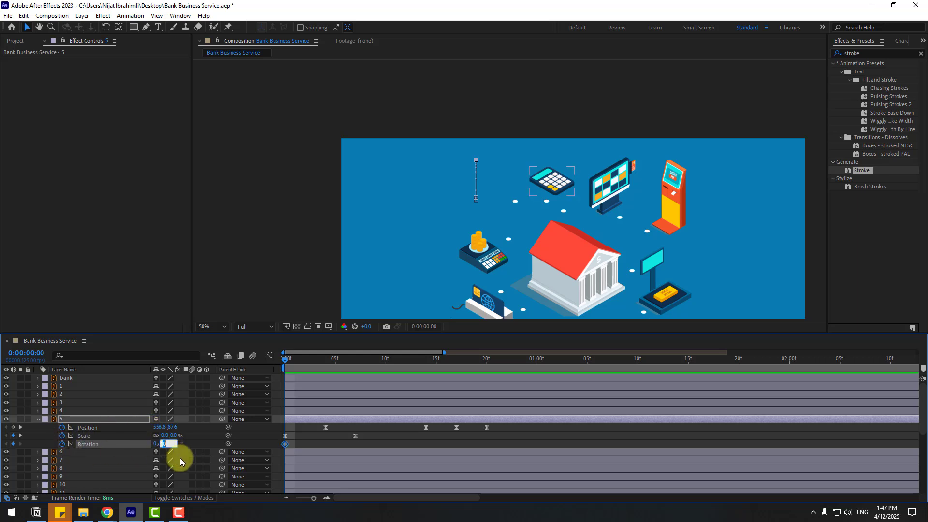
text(-10)
key(Return)
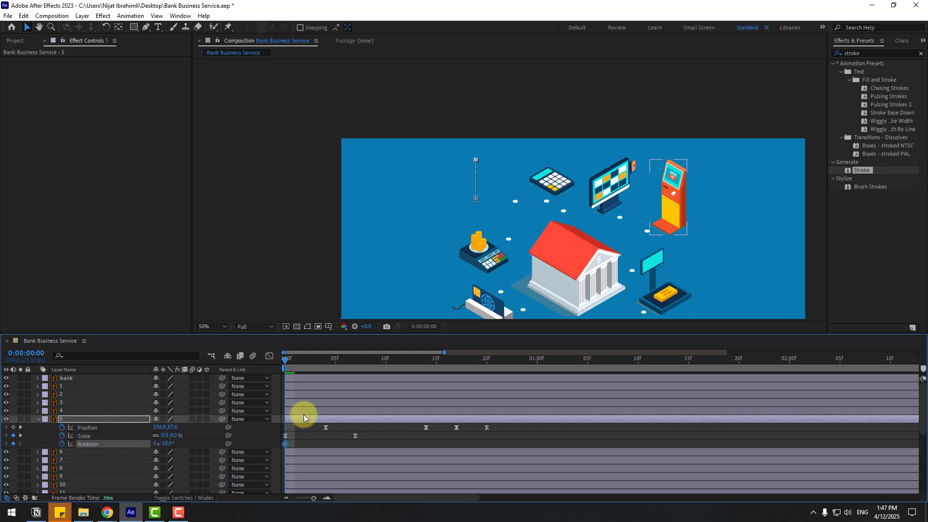
- Add Rotation keyframes to layer 5 of 5° at 0:00:00:07 and -2.5° at 0:00:00:14
drag(326, 361, 355, 362)
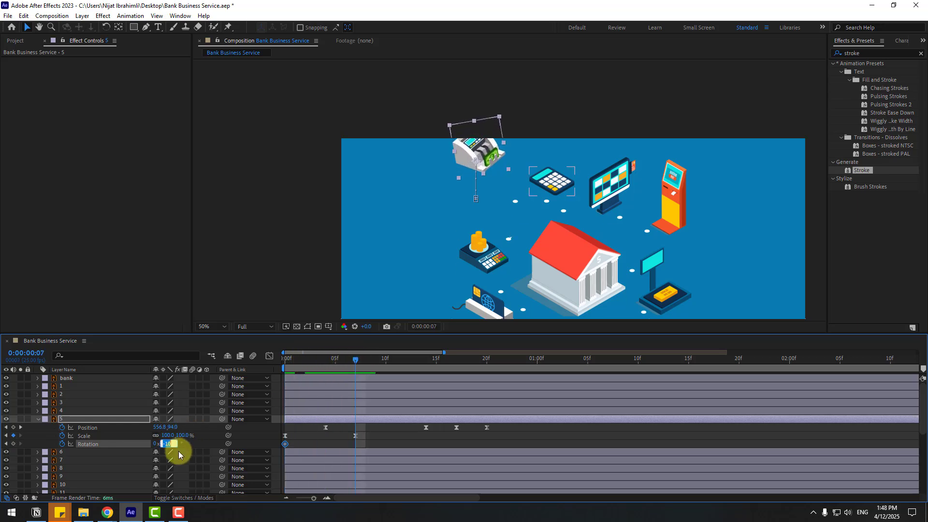
text(5)
key(Return)
drag(402, 358, 422, 359)
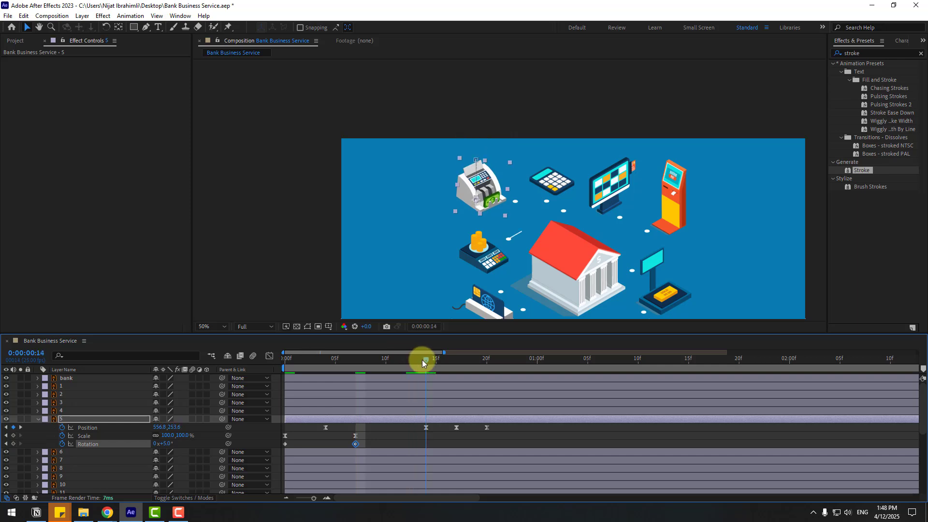
click(167, 443)
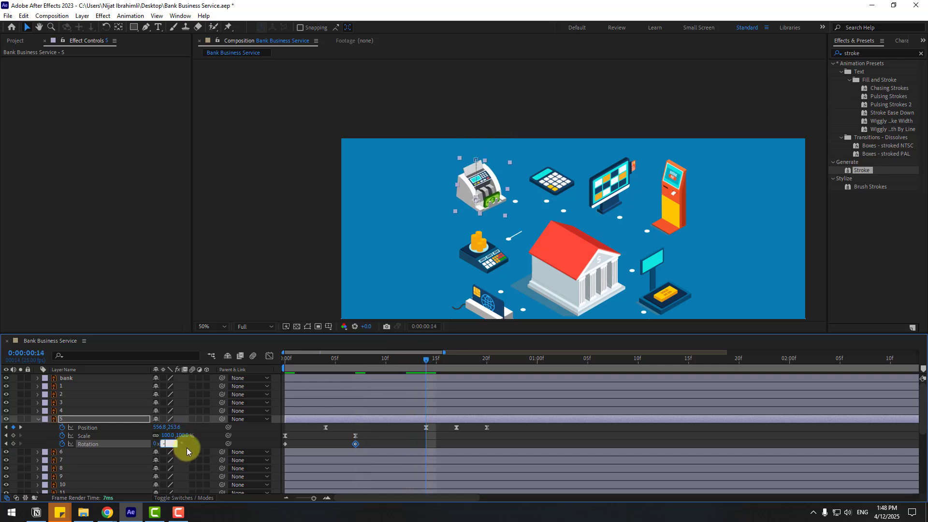
text(-2.5)
key(Return)
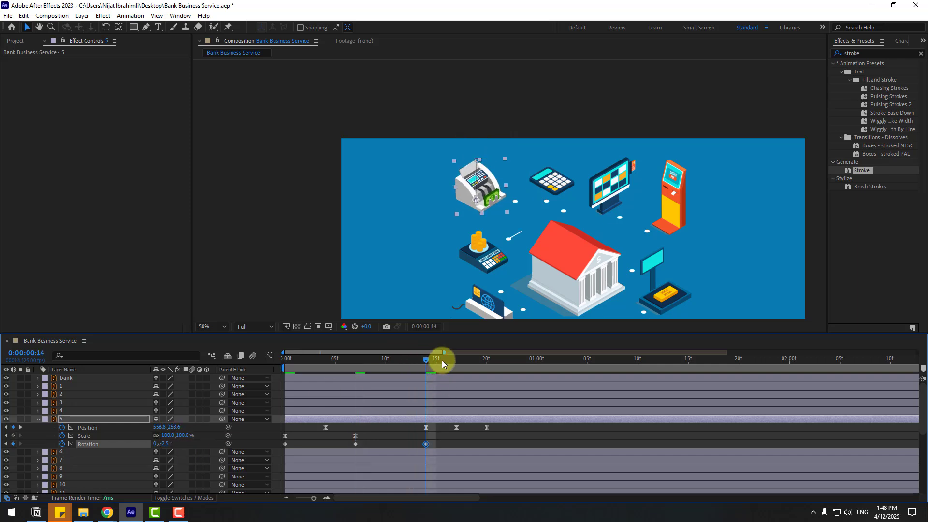
- Add a Rotation keyframe to layer 5 at 0:00:00:17 and a final one of 0° at 0:00:00:20
drag(442, 361, 456, 361)
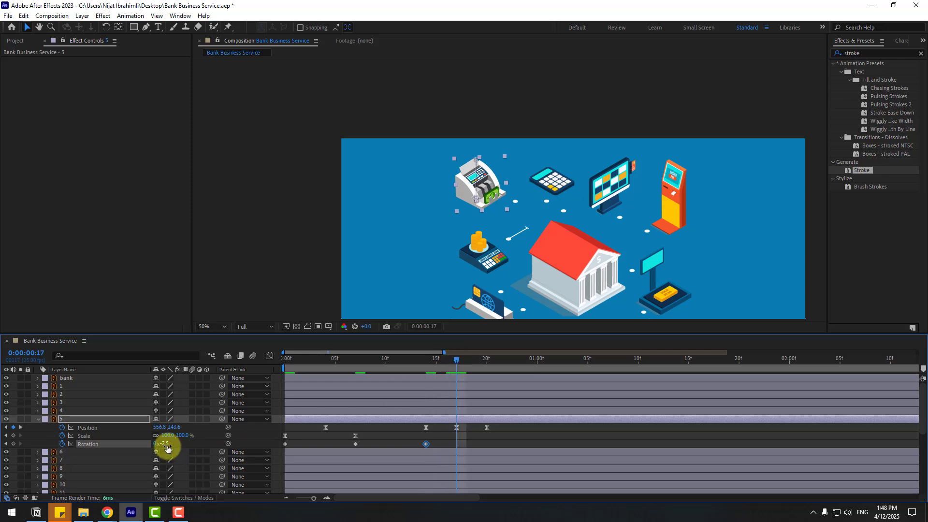
key(Return)
drag(471, 359, 487, 361)
key(Return)
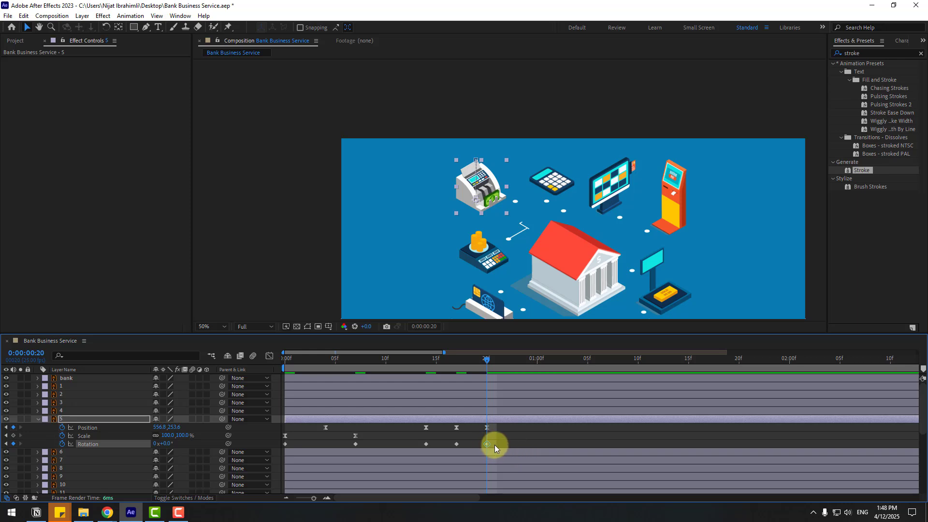
- Apply Easy Ease to all five Rotation keyframes of layer 5 and preview the wobble
drag(493, 443, 283, 447)
right_click(283, 447)
mouse_move(309, 438)
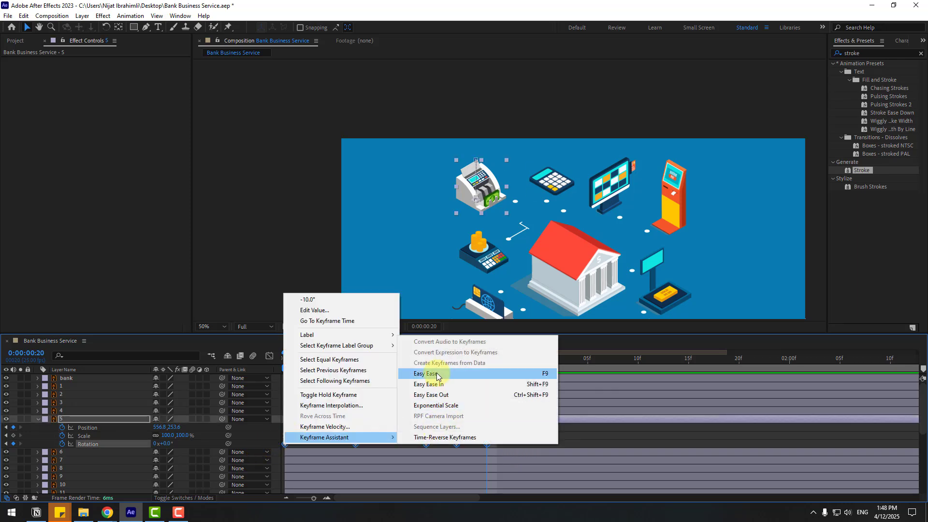
click(483, 373)
key(space)
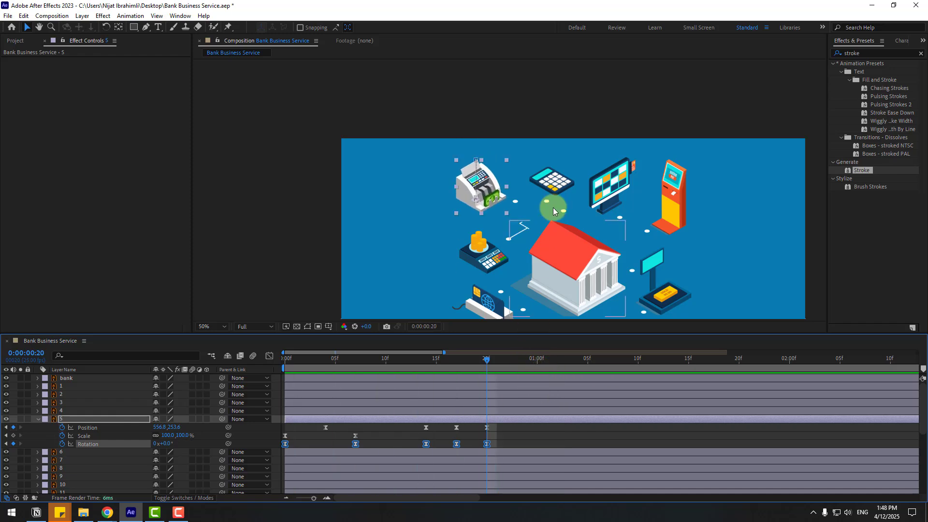
- Move the anchor points of the calculator and monitor icons down toward their bases with the Pan Behind tool
click(563, 216)
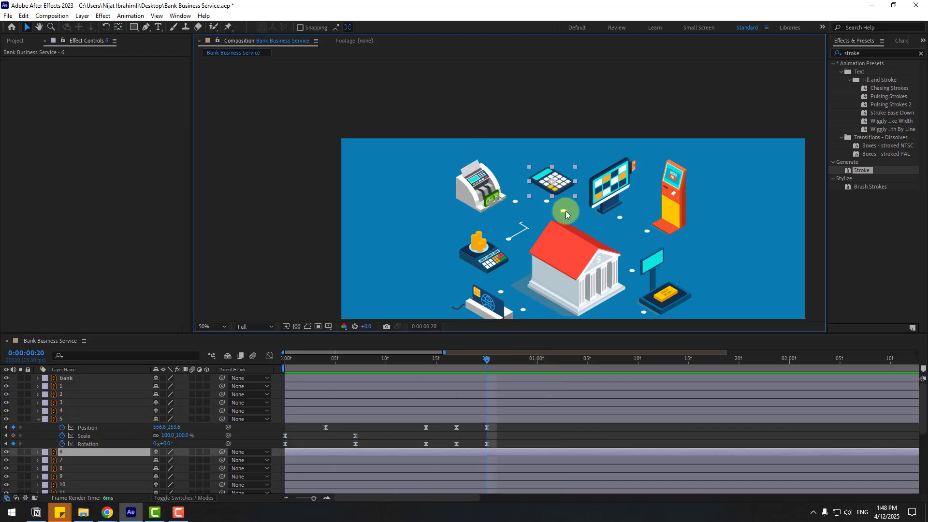
scroll(528, 205, up, 6)
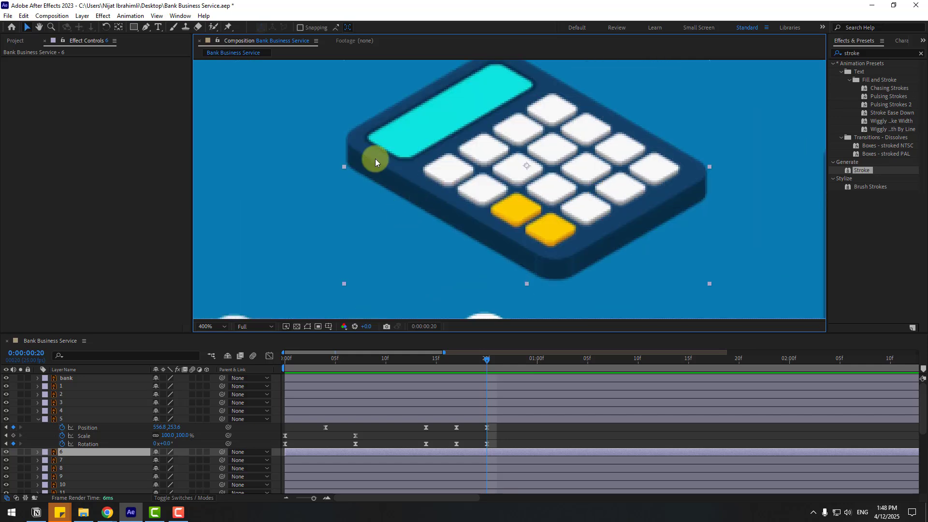
click(118, 27)
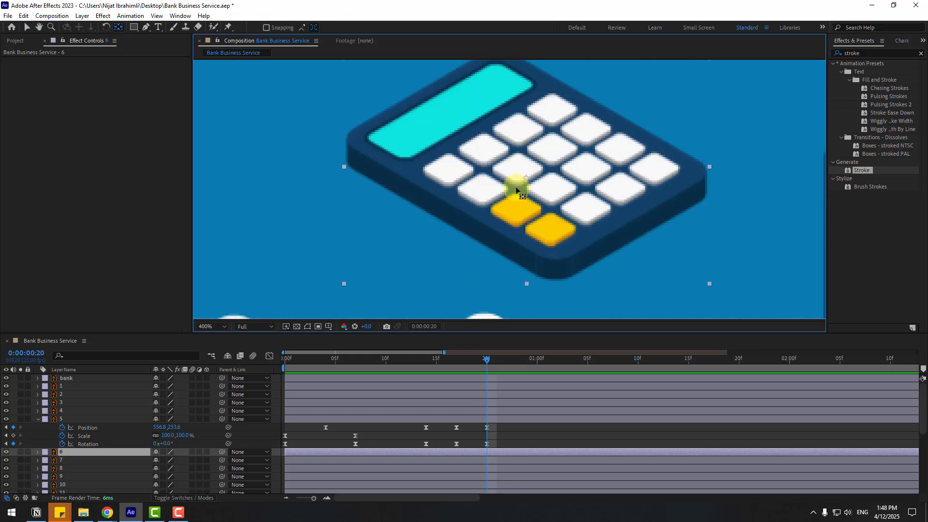
scroll(509, 197, down, 4)
click(559, 217)
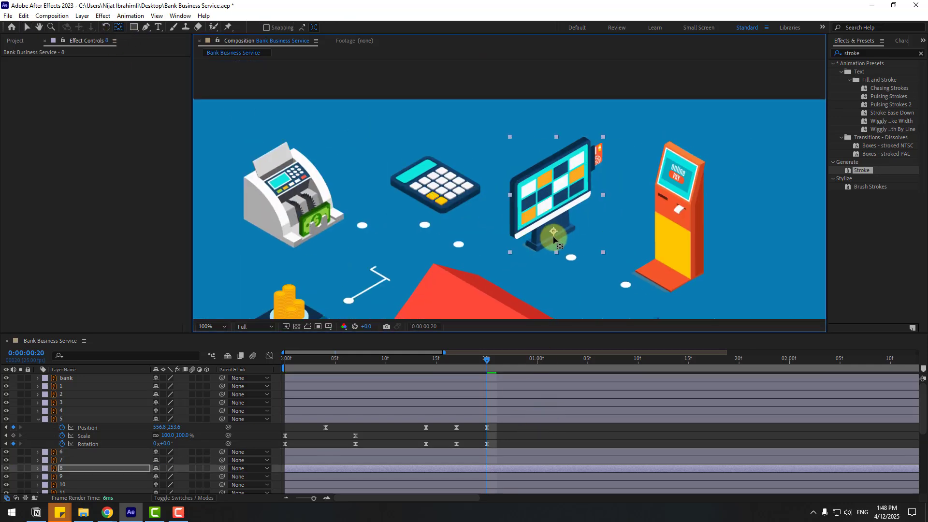
- Move the remaining service icons' anchor points down to their bases and return to the Selection tool
drag(670, 221, 676, 268)
drag(679, 274, 596, 157)
drag(560, 253, 545, 186)
drag(554, 209, 542, 251)
drag(417, 233, 416, 250)
drag(303, 226, 305, 254)
drag(268, 236, 477, 218)
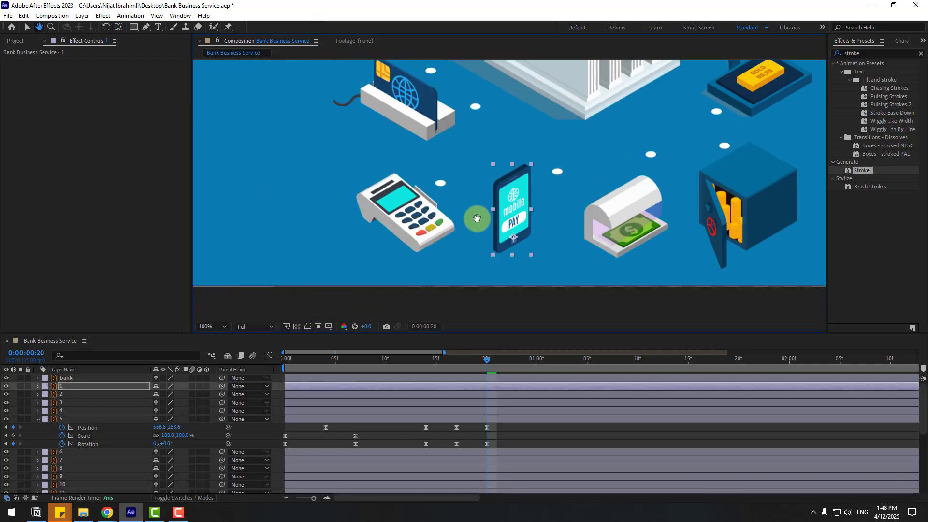
drag(412, 210, 412, 306)
drag(407, 179, 407, 302)
drag(404, 188, 393, 321)
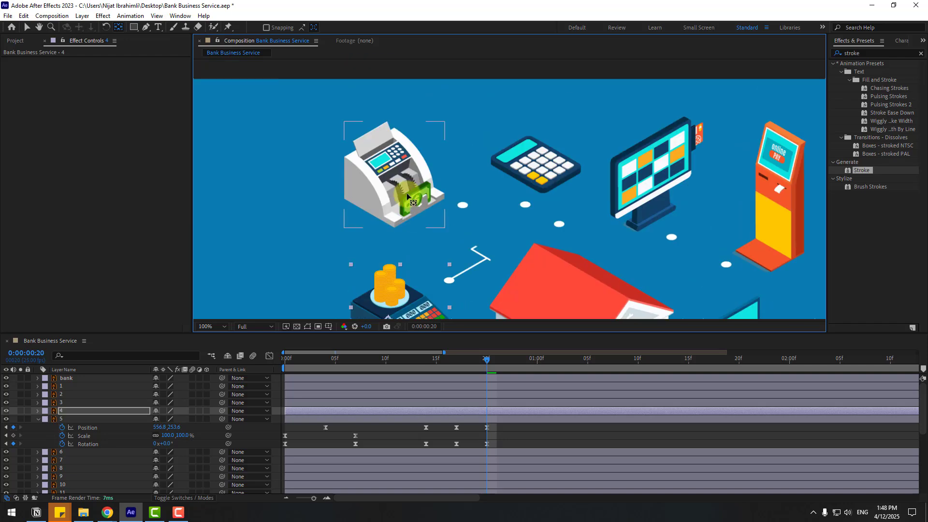
click(28, 27)
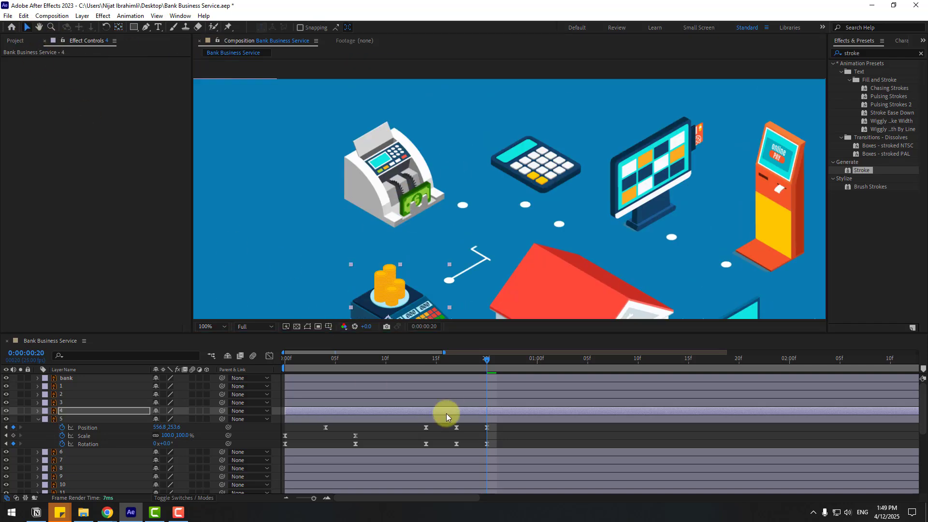
- Copy layer 5's Position, Scale and Rotation keyframes, paste them onto the calculator layer 6 at 0:00:00:00, and preview
click(65, 419)
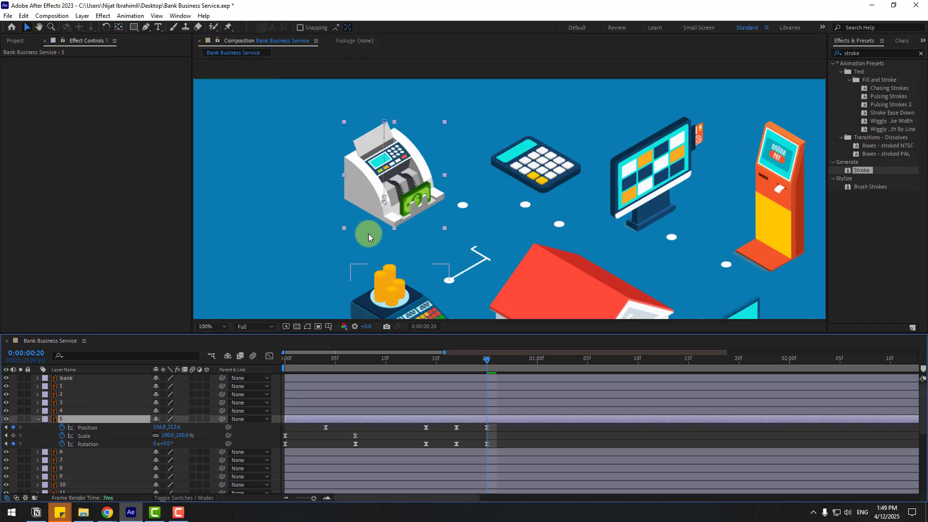
drag(497, 425, 286, 442)
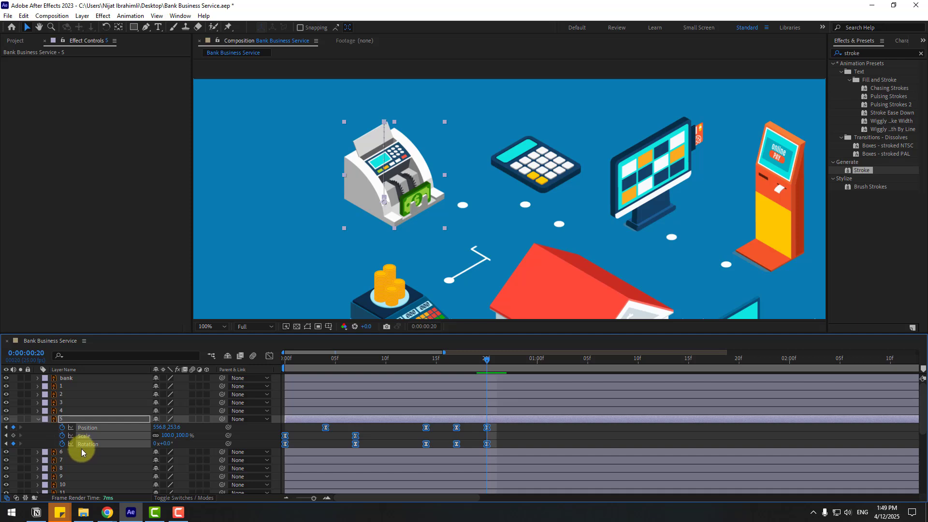
click(540, 164)
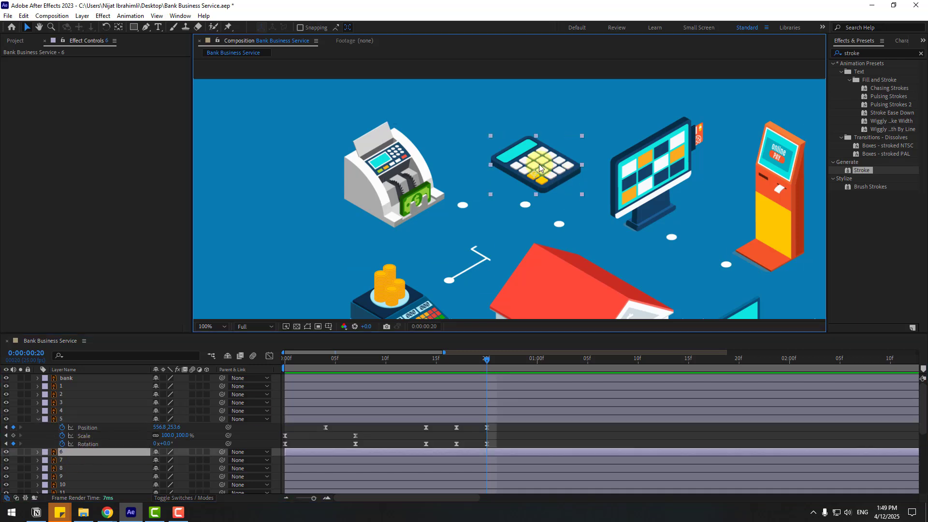
drag(451, 364, 289, 389)
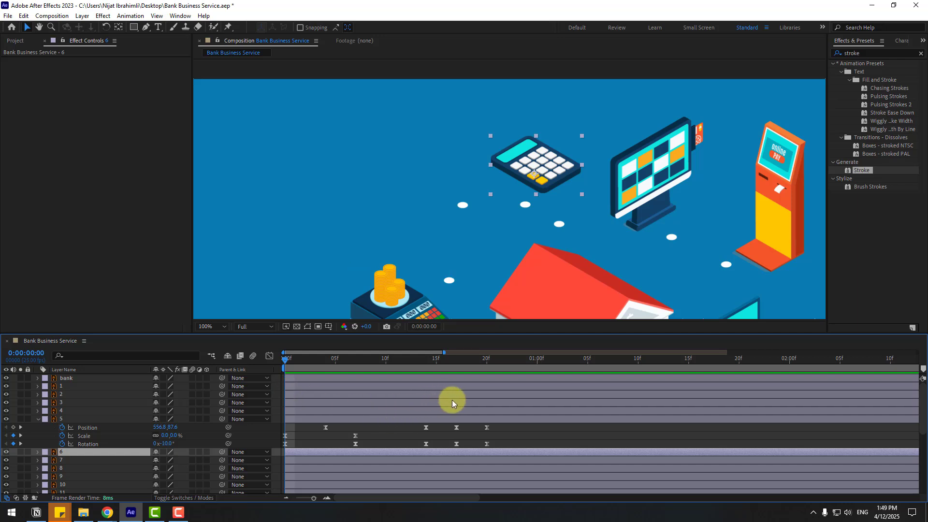
key(ctrl+v)
key(space)
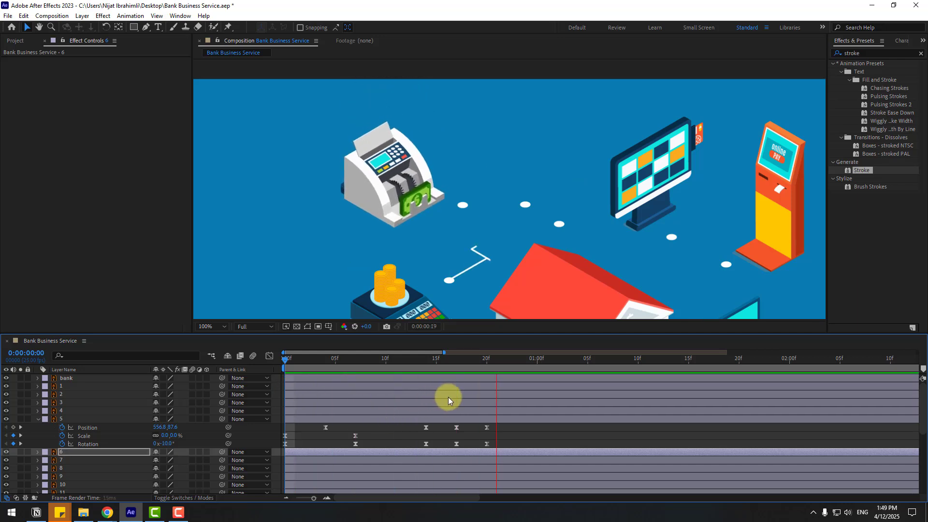
key(space)
- Select all four Position keyframes of layer 6, shift the calculator to 824.8, 183.6 at 0:00:00:20, and preview
click(60, 454)
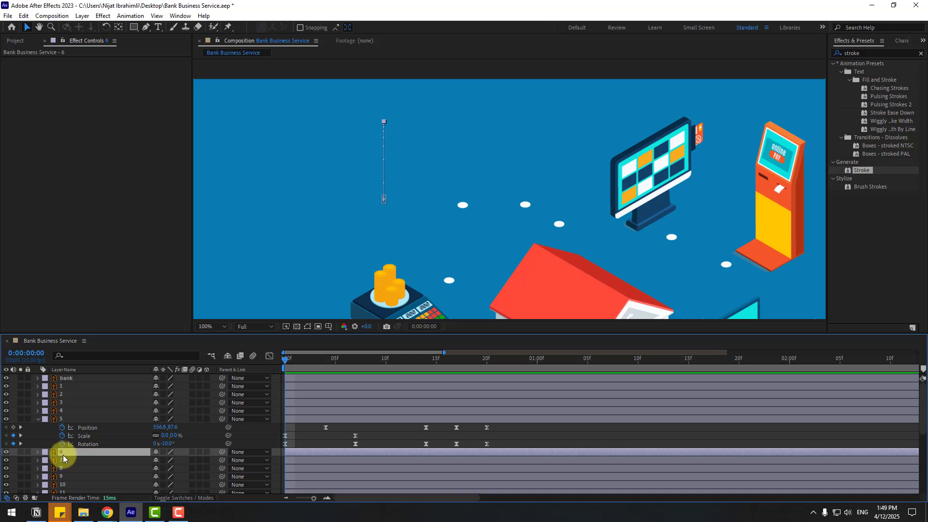
key(u)
drag(493, 457, 309, 468)
drag(303, 360, 486, 372)
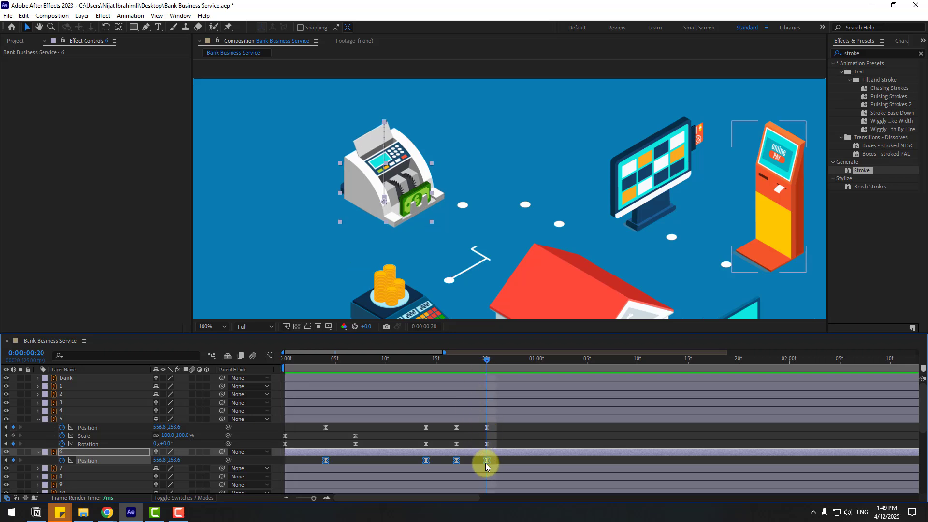
drag(372, 198, 492, 166)
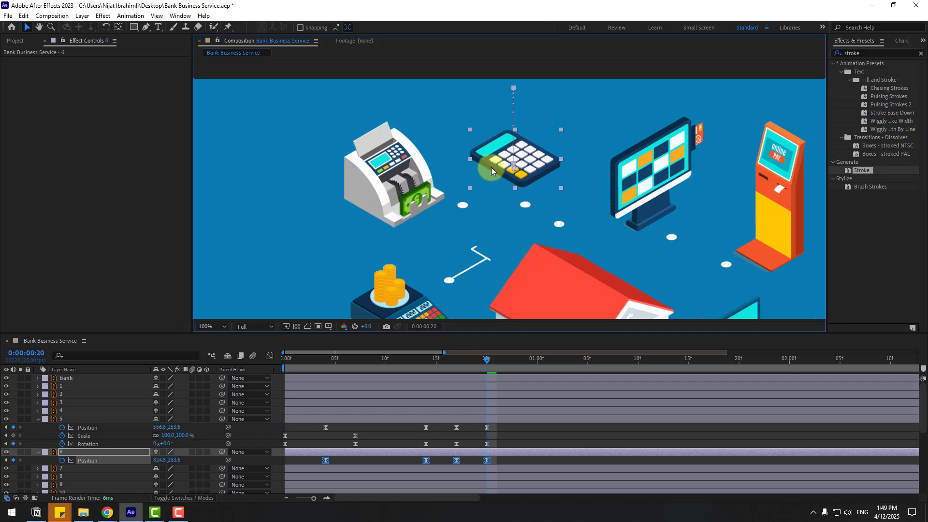
key(space)
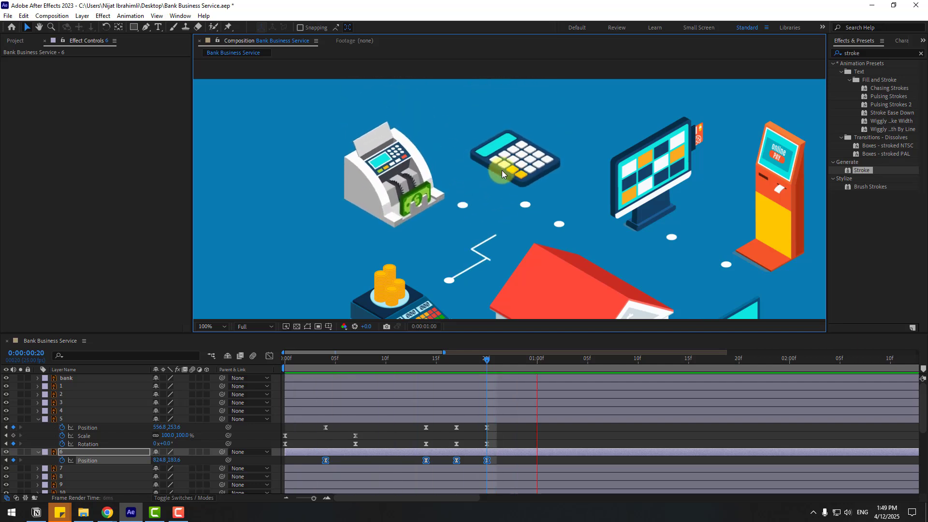
- Collapse layers 5 and 6 and paste the copied keyframes onto the monitor layer 8 at 0:00:00:00
click(38, 418)
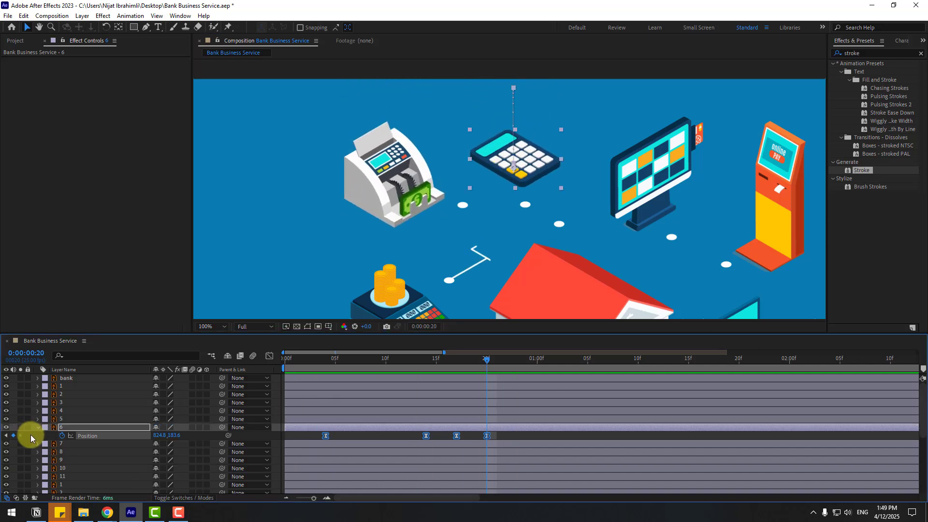
click(37, 427)
click(68, 443)
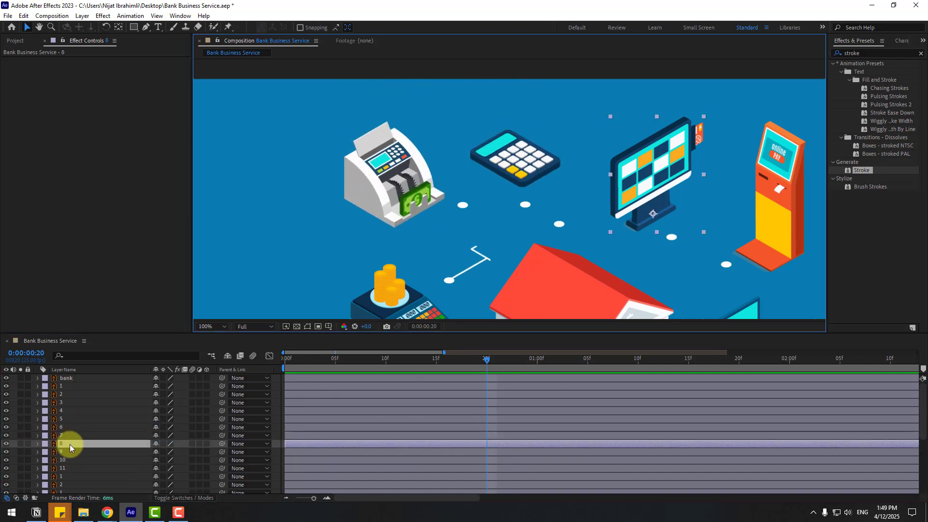
drag(481, 360, 253, 363)
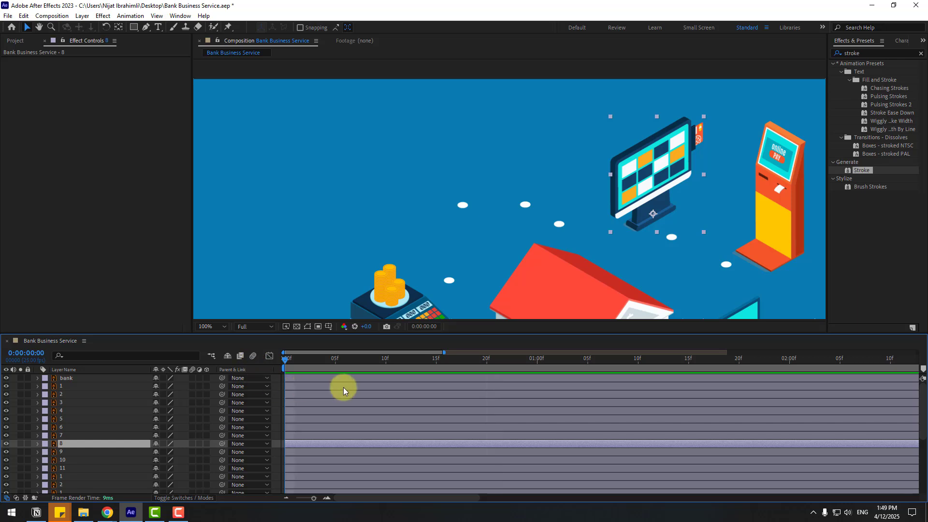
key(ctrl+v)
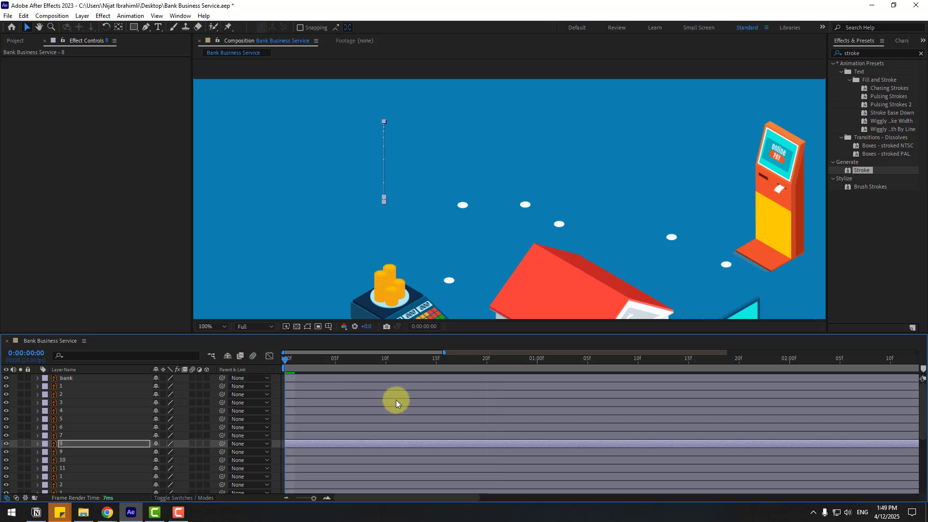
- Reveal layer 8's Position keyframes and shift the monitor to 1118.8, 234.6 at 0:00:00:20
key(u)
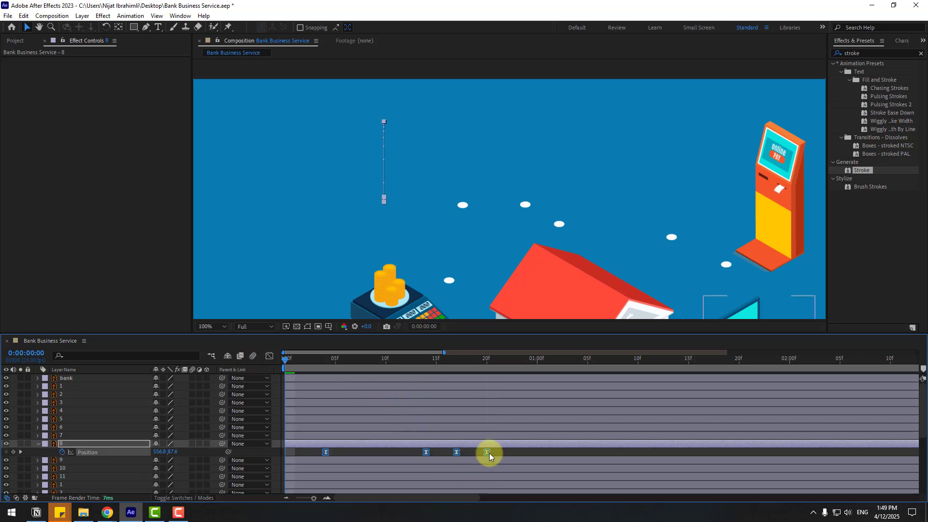
drag(474, 362, 486, 361)
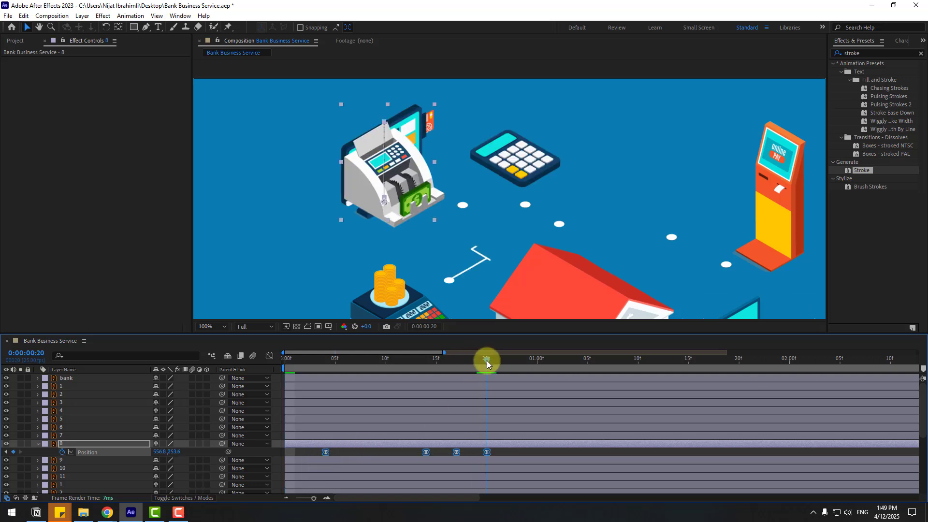
click(450, 202)
drag(450, 202, 655, 194)
- Collapse layer 8 and paste the copied keyframes onto the online pay kiosk layer 7 at 0:00:00:00
drag(791, 253, 468, 230)
click(467, 231)
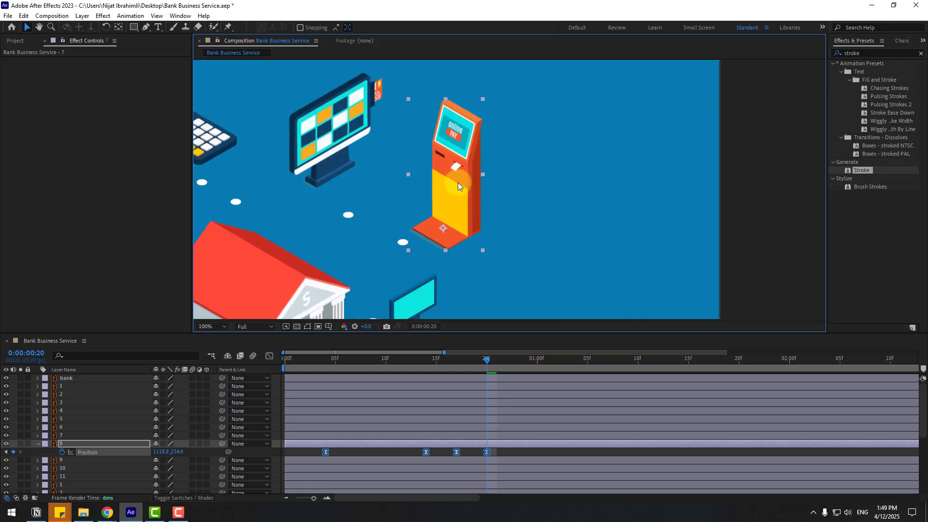
click(40, 444)
drag(486, 362, 238, 369)
click(452, 246)
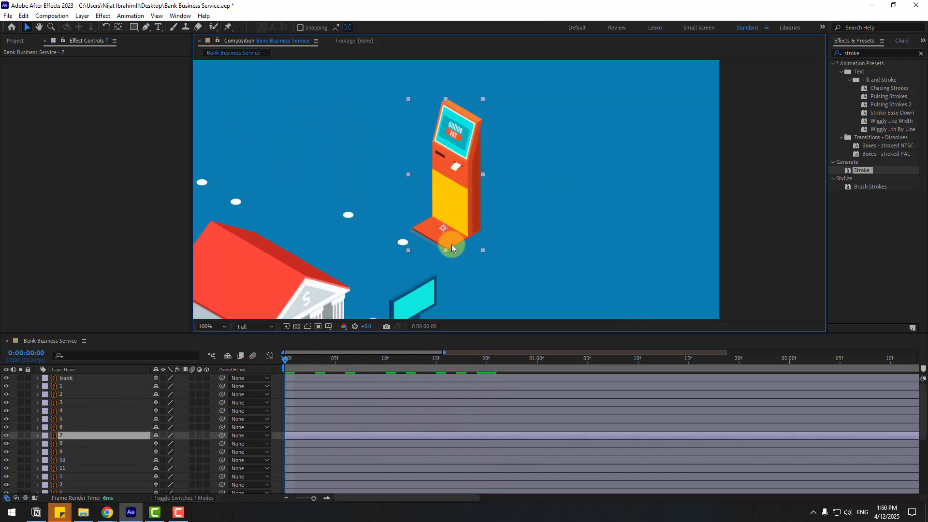
key(ctrl+v)
- Select all four Position keyframes of layer 7 and shift the kiosk to 1380.8, 333.6 at 0:00:00:20
key(u)
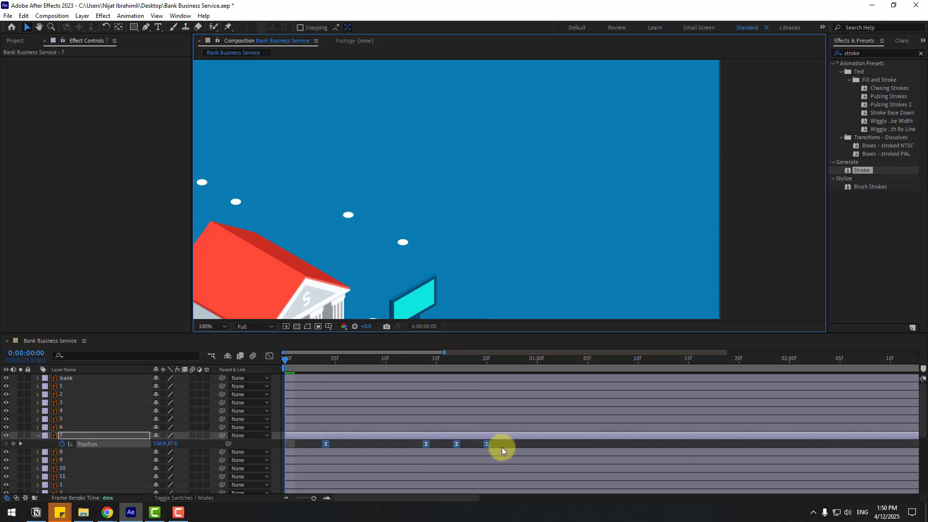
drag(501, 447, 320, 443)
click(486, 360)
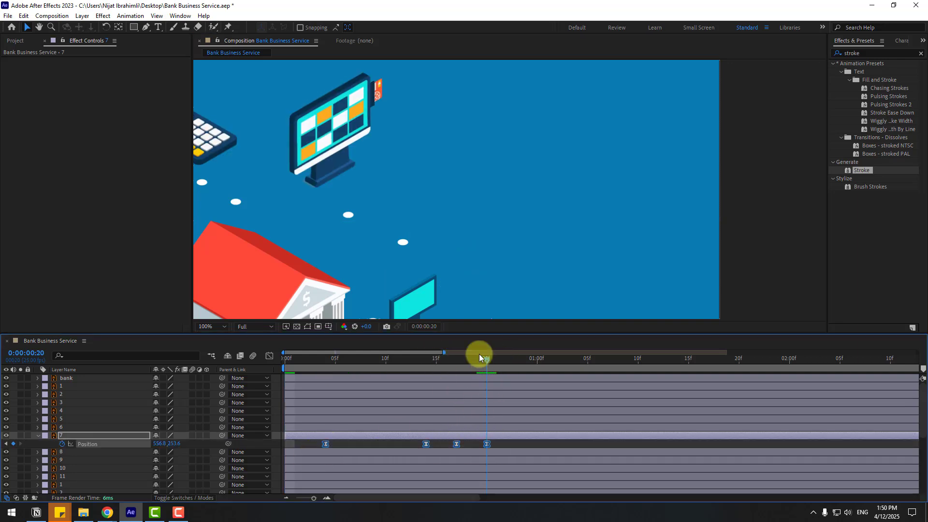
drag(249, 123, 644, 166)
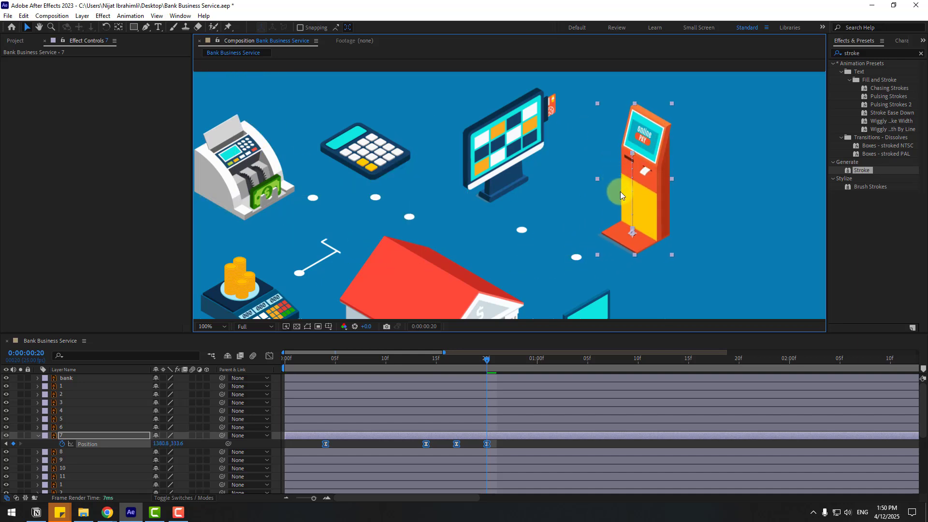
- Paste the copied keyframes onto the gold bar scale layer 9 at 0:00:00:00 and reveal its Position keyframes
scroll(623, 195, down, 4)
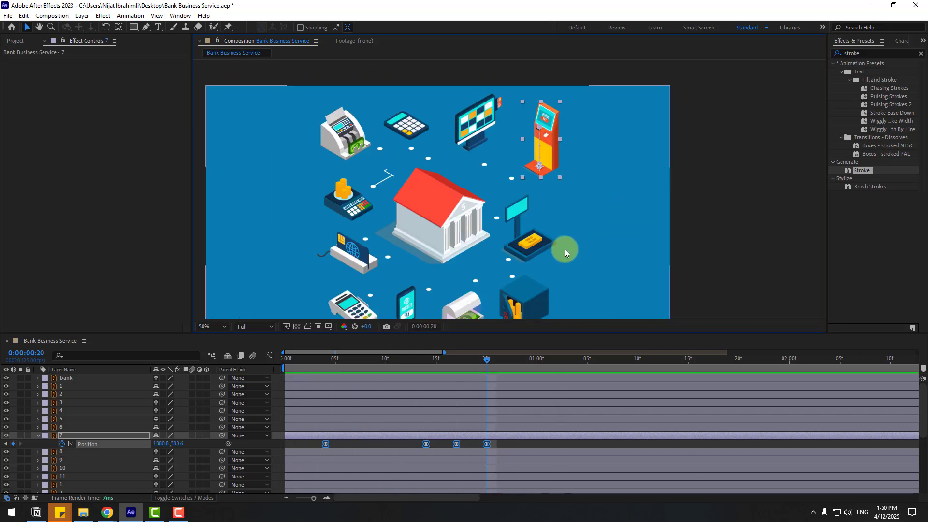
click(540, 256)
drag(482, 364, 234, 385)
key(u)
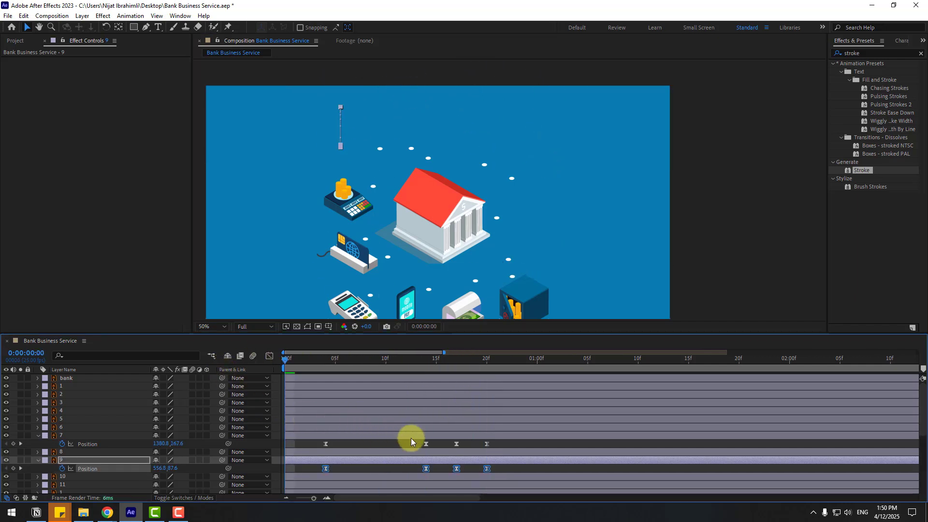
- Select all of layer 9's Position keyframes and shift the gold bar scale to 1434.8, 633.6 at 0:00:00:20
drag(506, 467, 297, 476)
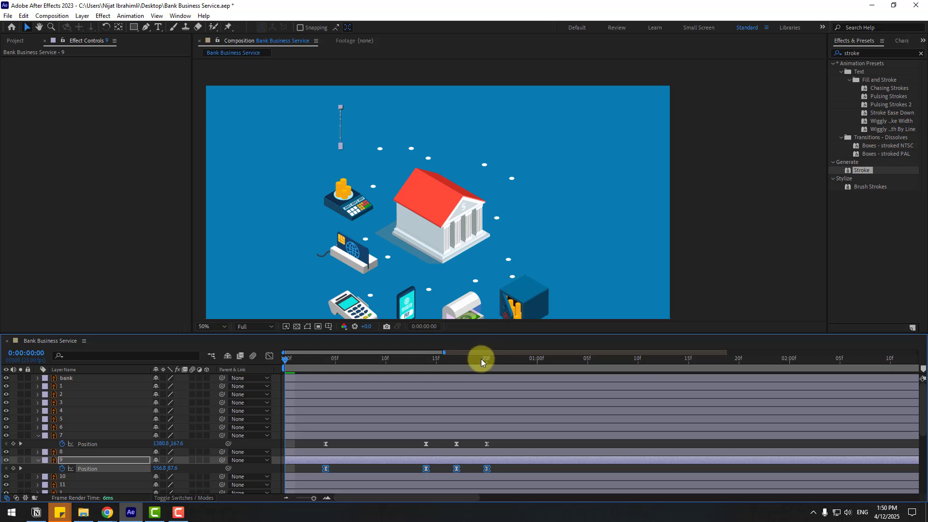
click(487, 360)
click(365, 147)
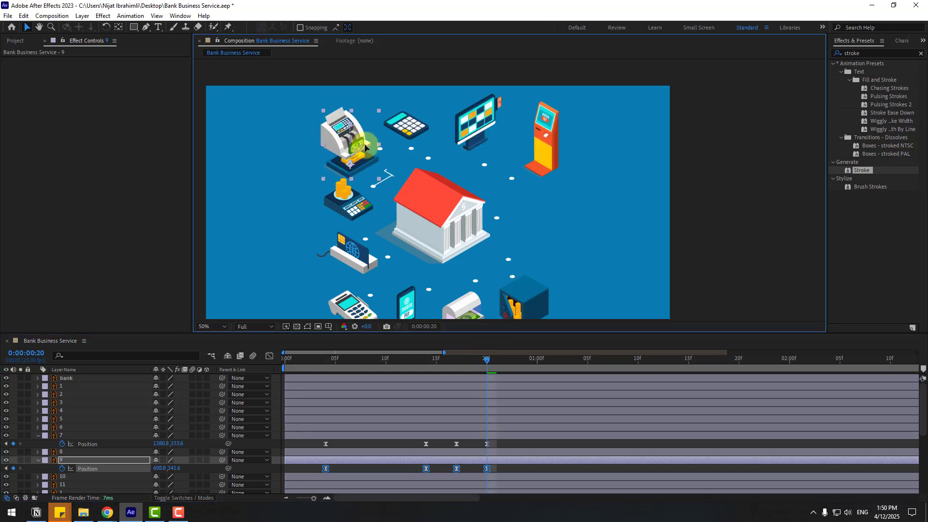
drag(365, 147, 564, 217)
- Paste the copied keyframes onto the safe layer 10 at 0:00:00:00
drag(364, 180, 336, 126)
click(527, 274)
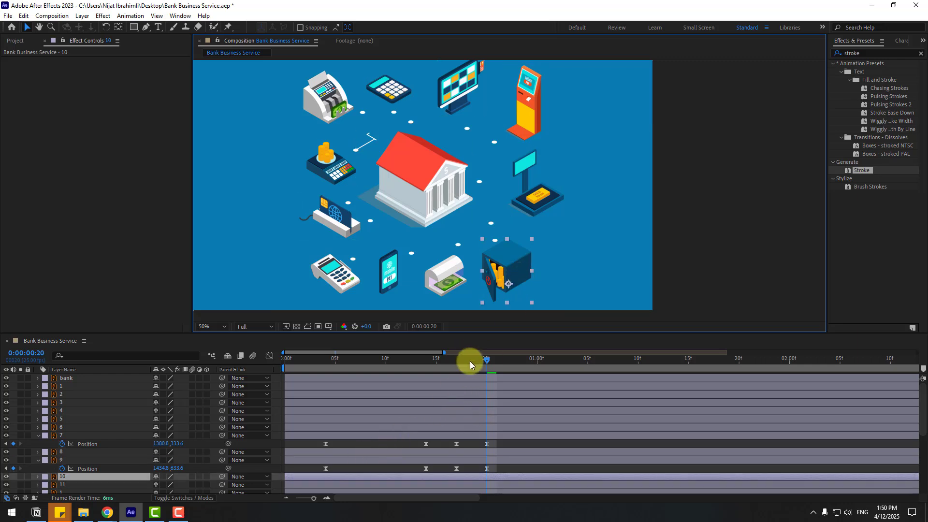
drag(470, 361, 187, 374)
key(ctrl+v)
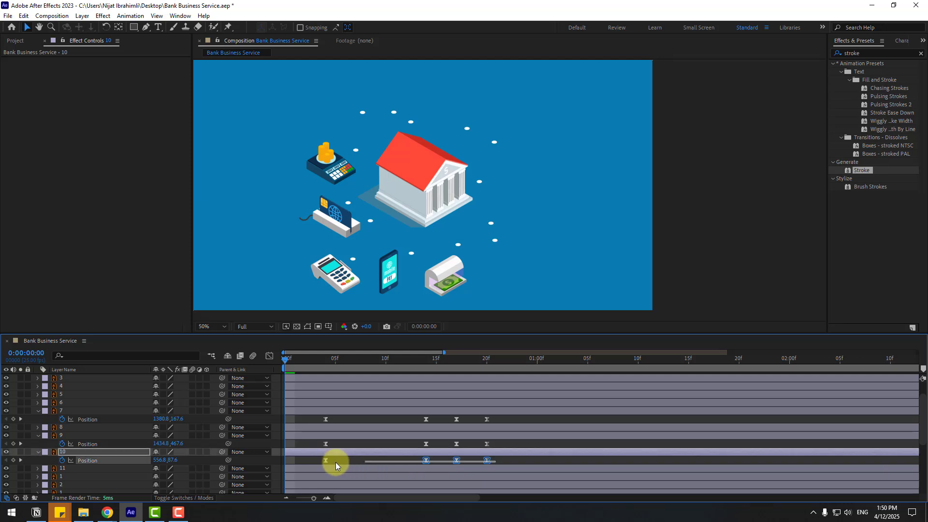
- Select all of layer 10's Position keyframes and shift the safe to 1396.8, 933.6 at 0:00:00:20
drag(336, 462, 317, 467)
click(483, 359)
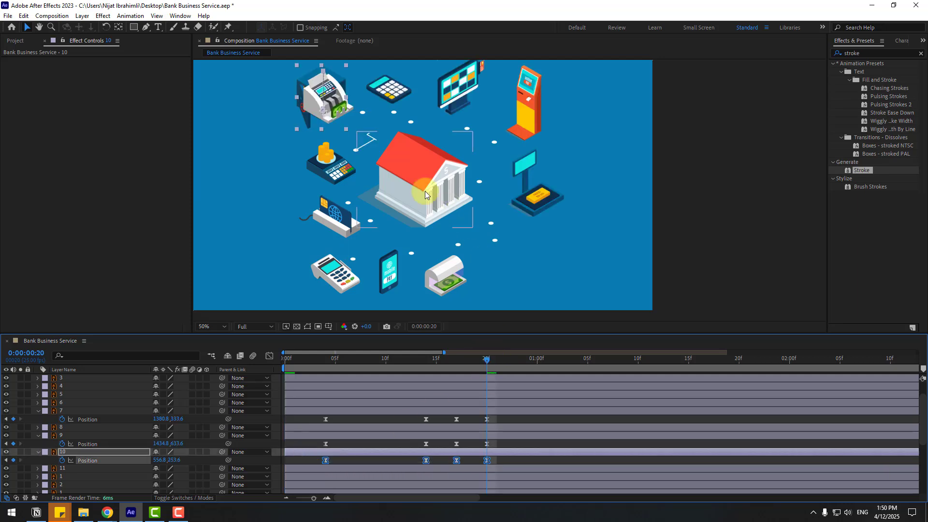
click(343, 105)
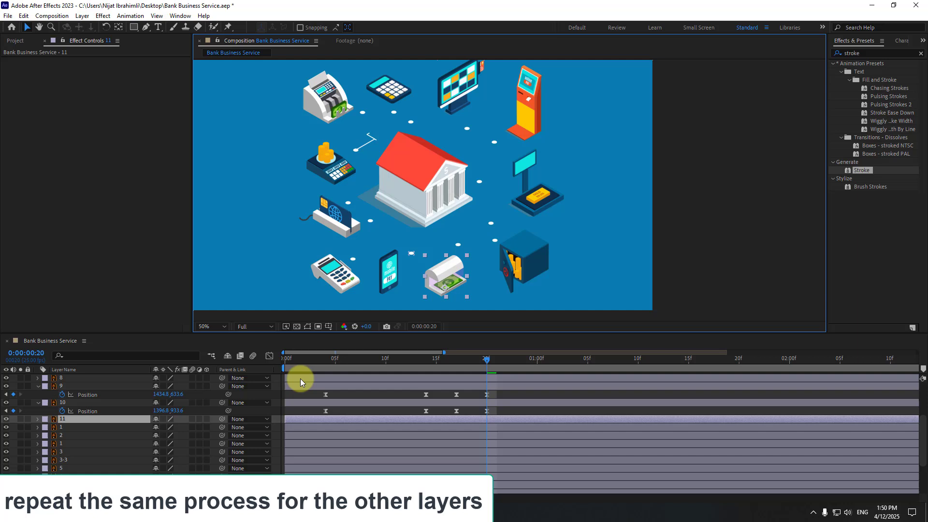
- Paste the keyframes onto banknote layer 11 and phone layer 1, and reposition both at 0:00:00:20, the phone at 878.8, 1021.6
key(Home)
key(ctrl+v)
click(481, 364)
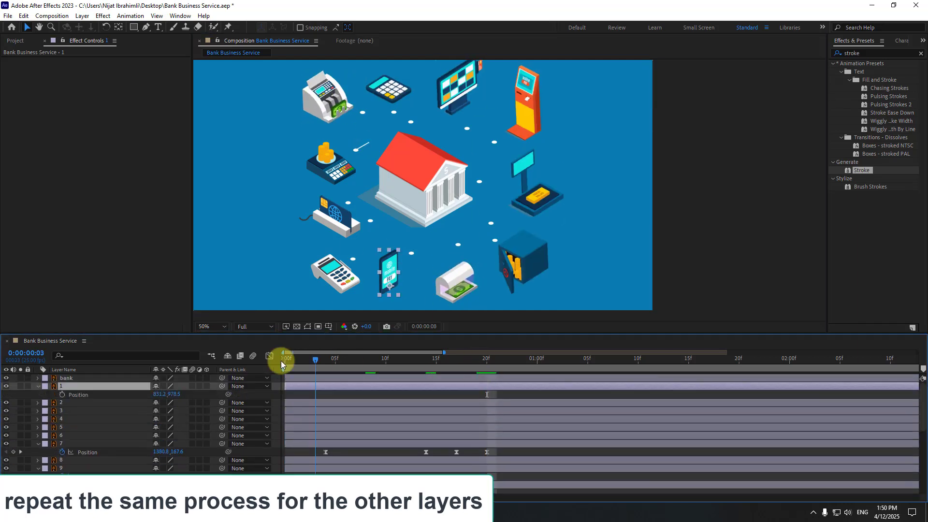
click(483, 359)
drag(323, 104, 401, 289)
- Paste the keyframes onto the payment terminal layer 2 at 0:00:00:00 and shift it to 594.8, 971.6 at 0:00:00:20
click(336, 275)
drag(486, 359, 265, 359)
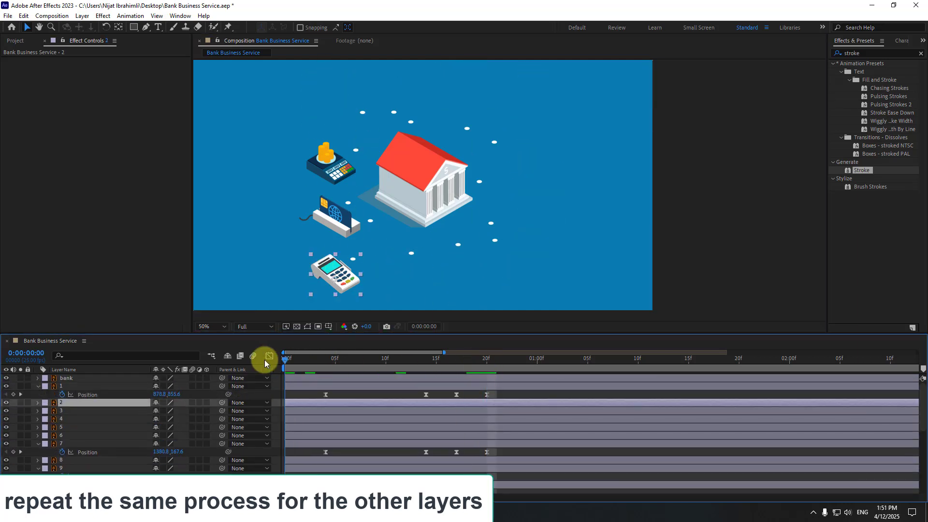
key(ctrl+v)
click(485, 360)
drag(329, 115, 338, 288)
- Paste the keyframes onto the card reader layer 3 at 0:00:00:00 and shift it to 488.8, 735.6 at 0:00:00:20
click(334, 220)
key(p)
key(Home)
key(ctrl+v)
click(486, 360)
drag(330, 103, 313, 224)
- Paste the keyframes onto the coin machine layer 4 at 0:00:00:00, shift it to 458.8, 473.6 at 0:00:00:20, and preview
click(62, 435)
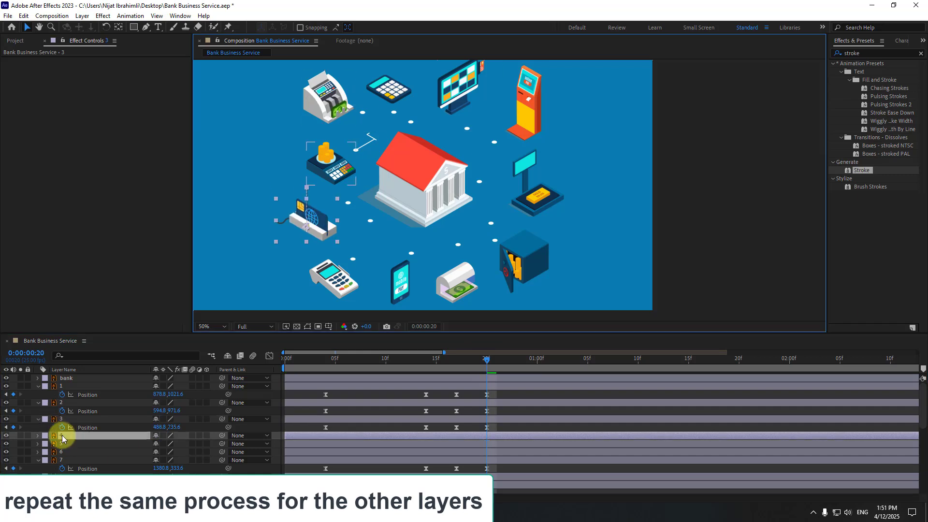
key(p)
key(Home)
key(ctrl+v)
click(486, 360)
drag(335, 106, 310, 166)
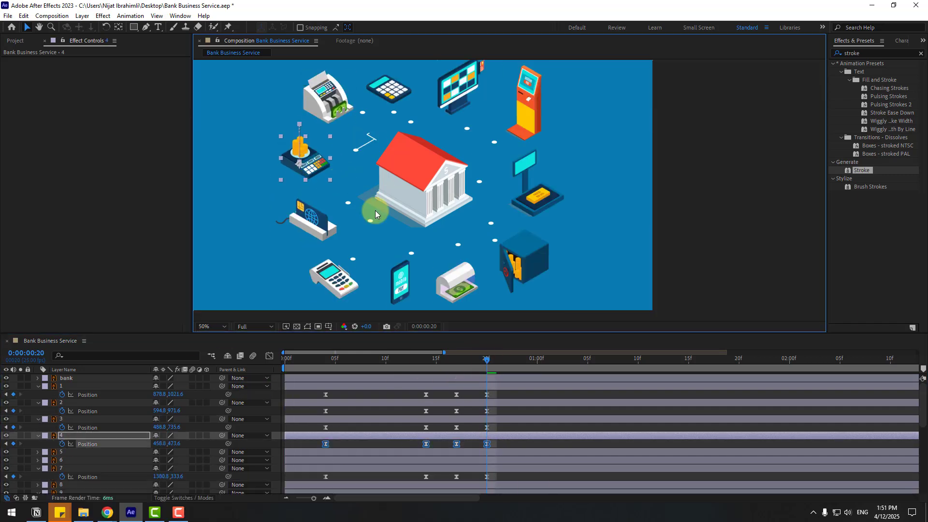
key(space)
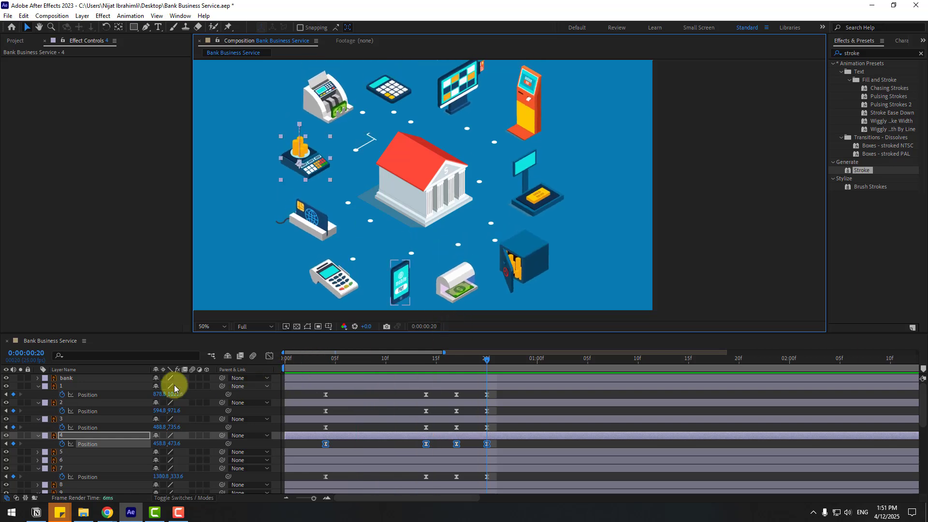
- Collapse the properties of all layers, deselect them, and show the full ten-second timeline
click(66, 386)
key(ctrl+a)
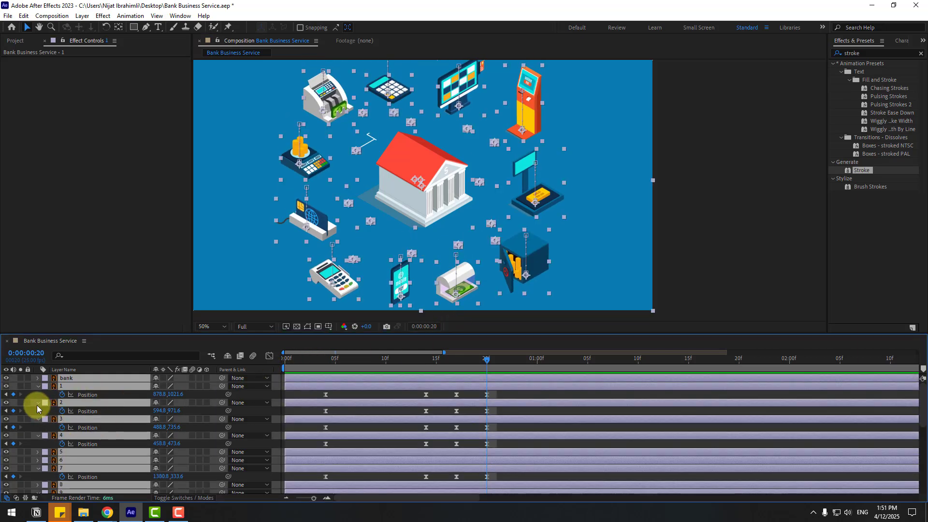
key(u)
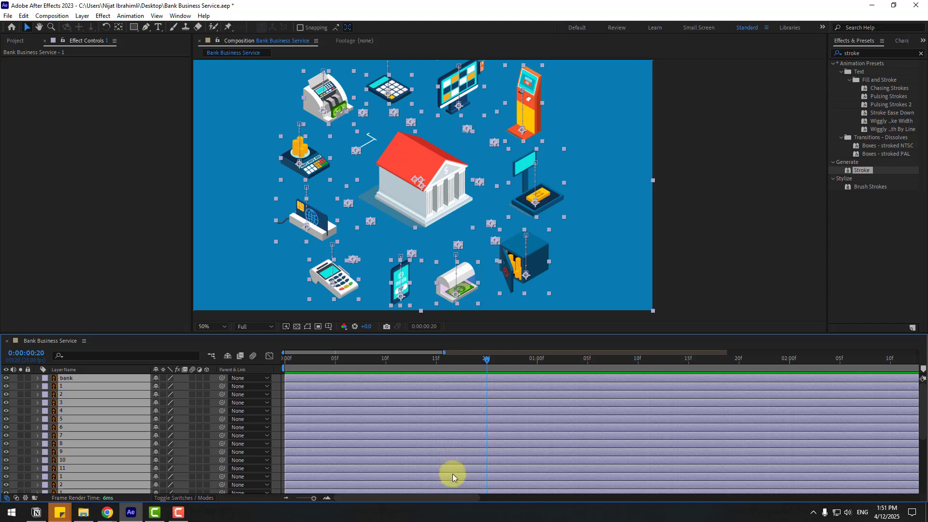
click(718, 219)
drag(444, 353, 917, 353)
- Slide the service icon layers later in time with staggered starts, layers 5 to 8 between about 0.5 and 1.5 seconds
click(314, 427)
drag(296, 419, 414, 443)
click(333, 444)
drag(314, 435, 407, 435)
drag(320, 452, 432, 452)
drag(291, 459, 451, 468)
drag(324, 386, 498, 388)
drag(304, 411, 549, 410)
- Slide the lower icon layers 9 and 10 further along the timeline to start at about 5.7 seconds
drag(535, 360, 433, 358)
drag(406, 451, 658, 451)
drag(435, 460, 669, 468)
- Adjust the start times of the upper icon layers, with layer 3 at about 2.2 seconds and layer 2 at about 2.7 seconds
click(438, 359)
drag(469, 386, 451, 394)
click(513, 405)
drag(513, 405, 432, 404)
drag(459, 394, 474, 394)
- Move layer 1 to start at about 3.5 seconds and layer 4 at about 6.8 seconds
drag(439, 360, 513, 361)
drag(667, 386, 515, 386)
drag(512, 360, 573, 360)
drag(555, 411, 743, 411)
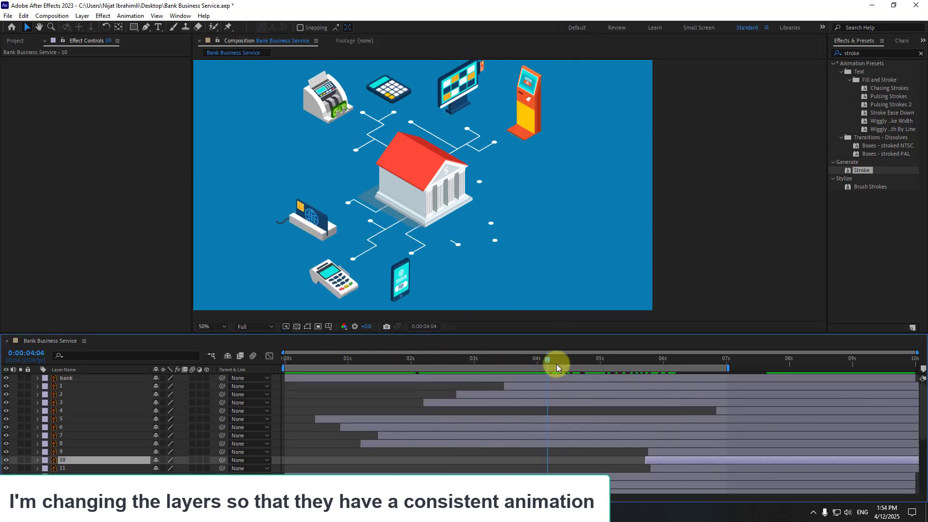
- Move layer 11 to start at about 4.2 seconds, layer 10 at about 4.9 seconds, and layer 9 at about 5.2 seconds
drag(657, 460, 602, 460)
drag(665, 468, 564, 469)
drag(290, 358, 647, 359)
drag(664, 452, 629, 452)
- Move layer 4 to start at about 1.1 seconds and preview the staggered icon animation
drag(289, 360, 658, 362)
drag(744, 410, 381, 411)
click(335, 359)
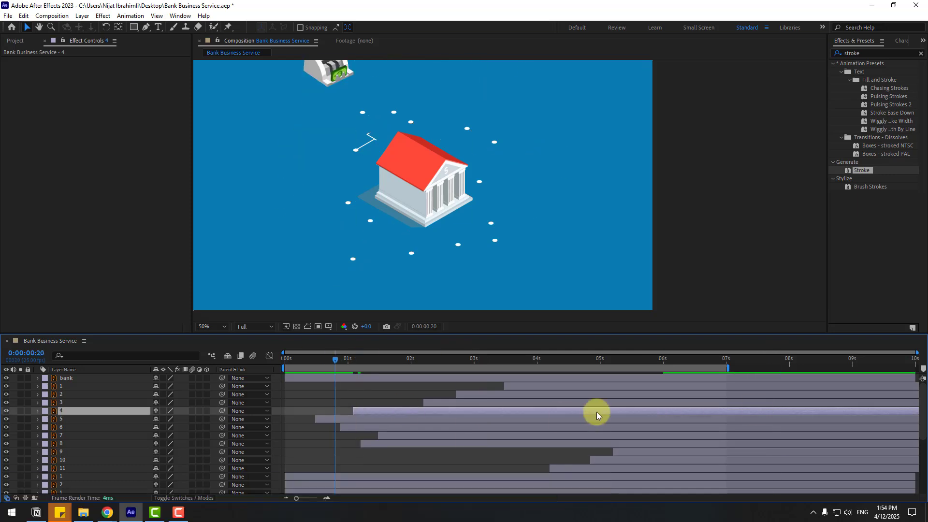
key(space)
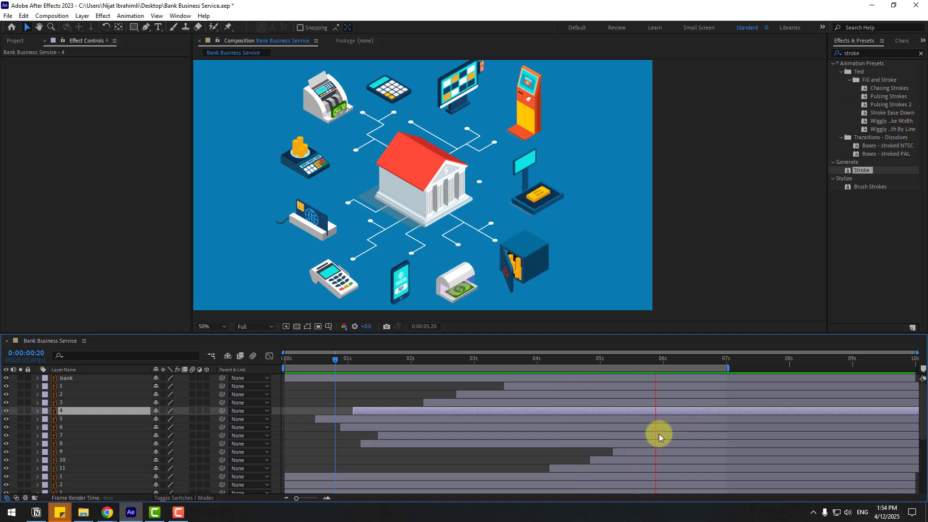
key(space)
click(463, 462)
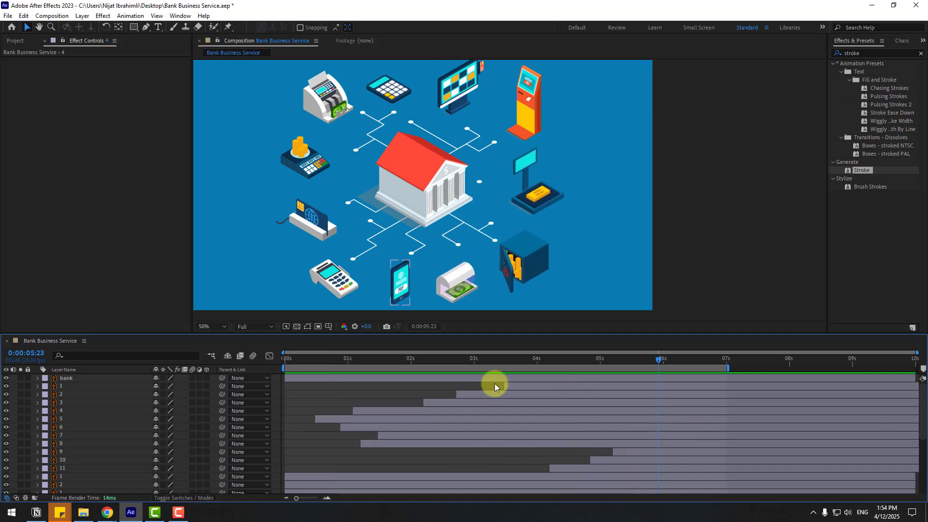
- Set a 0% Scale keyframe at 0:00:00:00 on dot layer 5 beside the money counter
click(352, 262)
scroll(108, 424, down, 2)
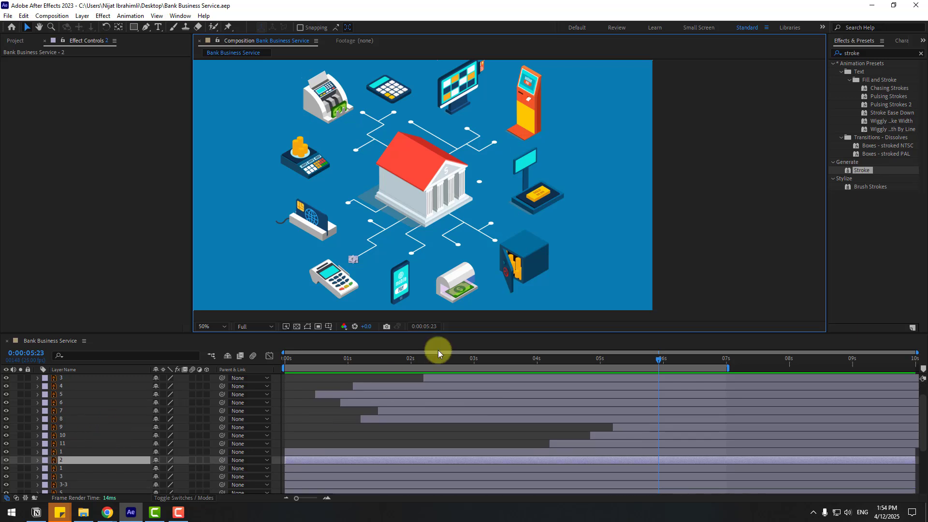
click(363, 113)
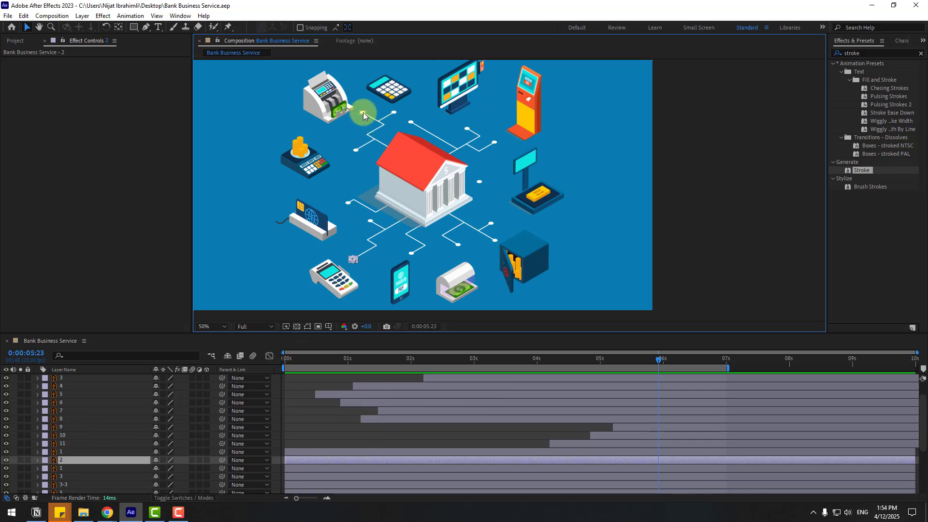
drag(379, 361, 282, 362)
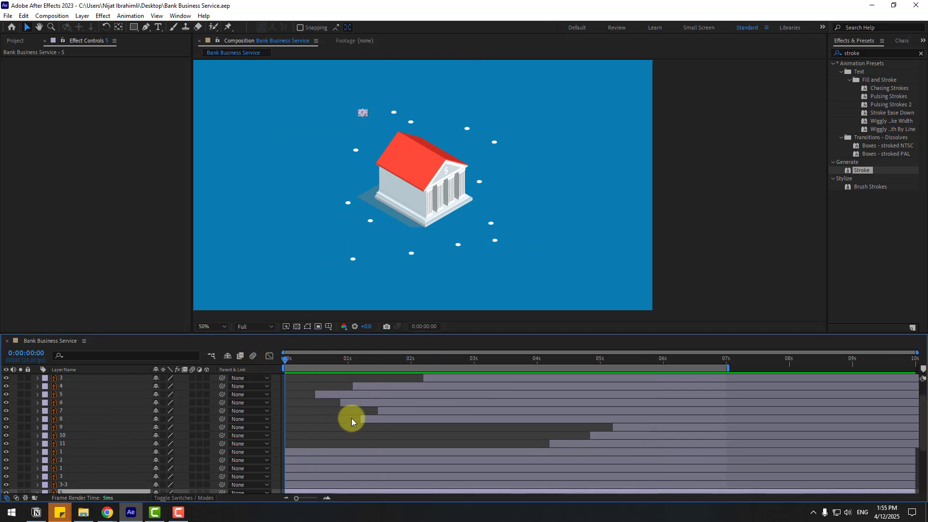
scroll(358, 409, down, 3)
key(s)
click(167, 427)
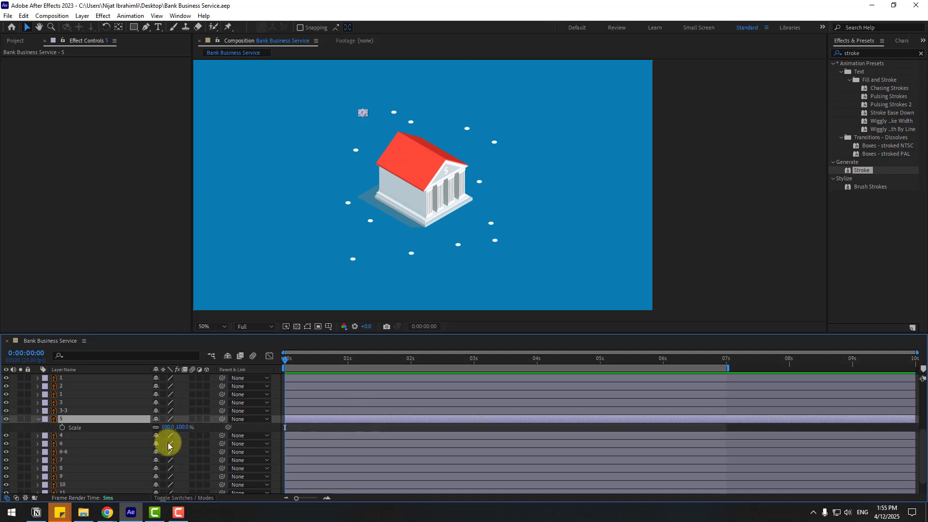
text(0)
click(61, 427)
key(Return)
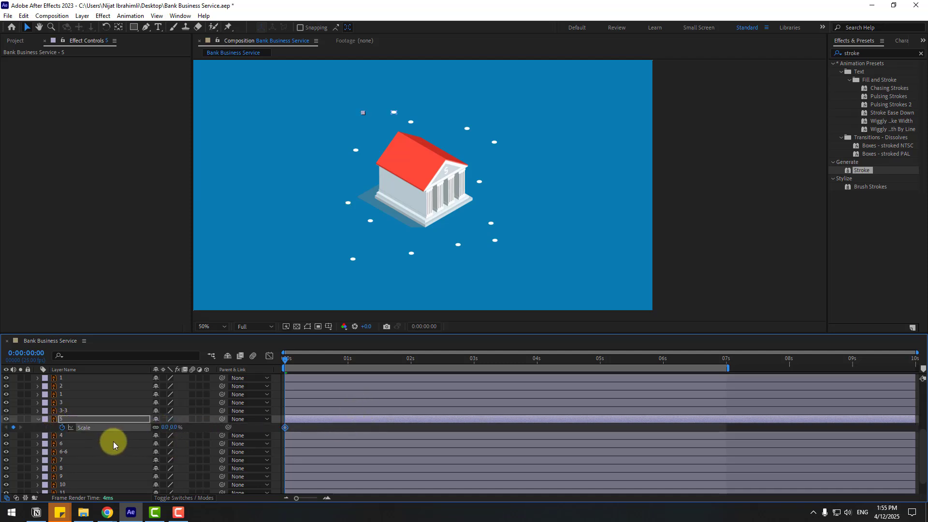
- Keyframe dot layer 5's Scale at 120% at 0:00:00:10, slightly below full size at 0:00:00:20, and 100% at 0:00:01:05
click(164, 427)
text(12)
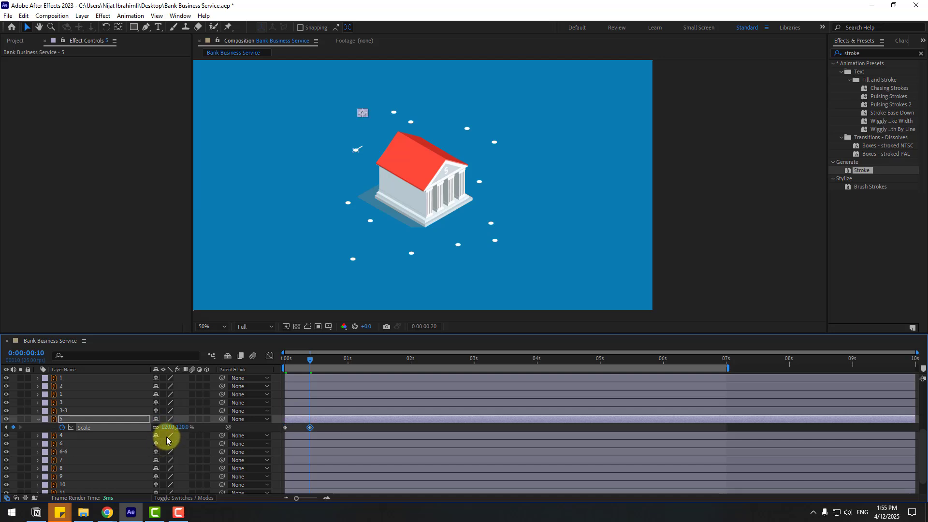
key(shift+Page_Down)
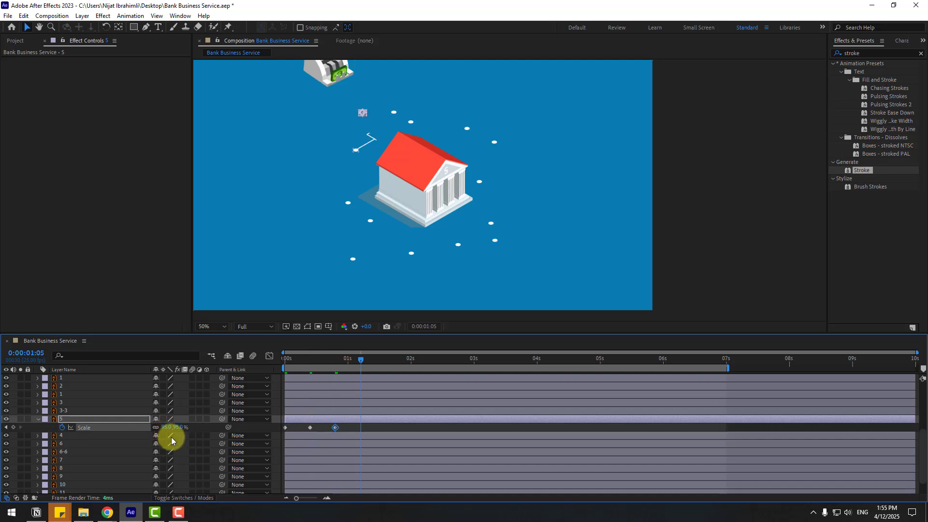
click(166, 427)
text(100)
key(Return)
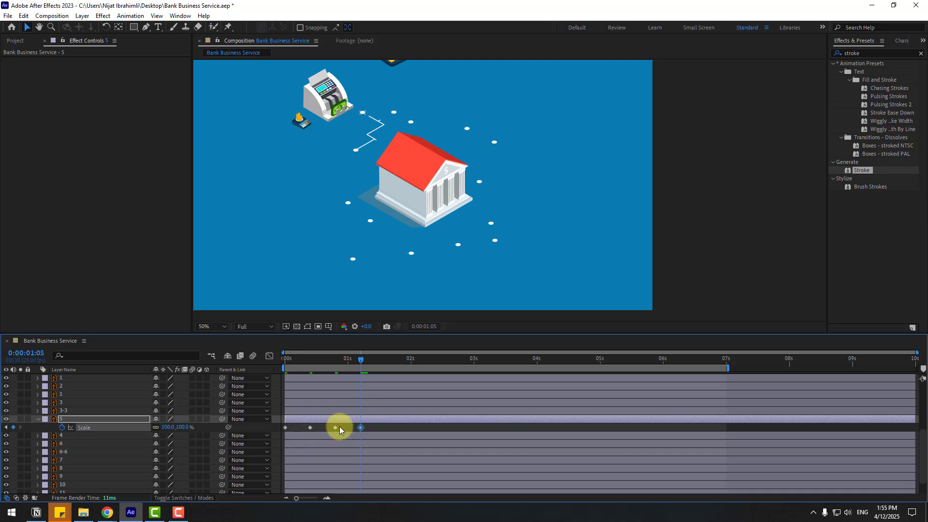
- Apply Easy Ease to all four Scale keyframes on dot layer 5 and preview that layer soloed
drag(372, 430, 264, 434)
right_click(284, 428)
mouse_move(292, 423)
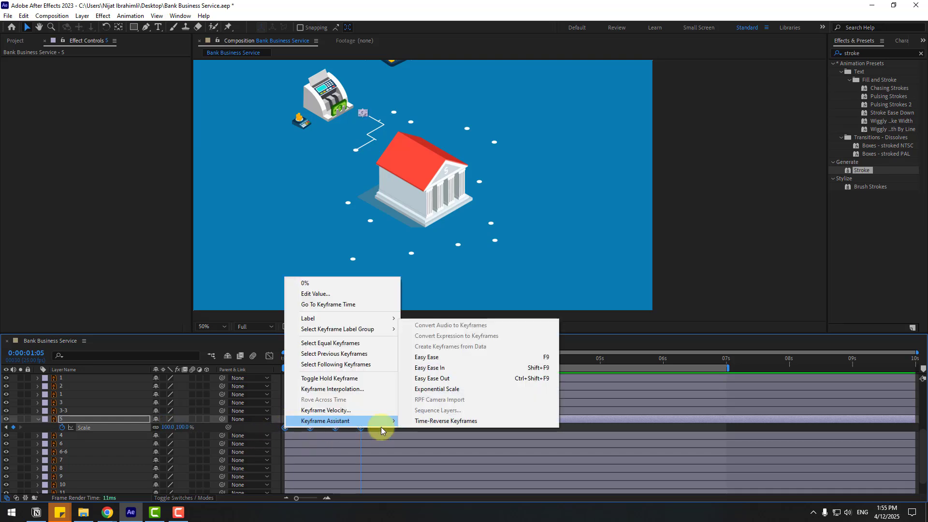
click(444, 369)
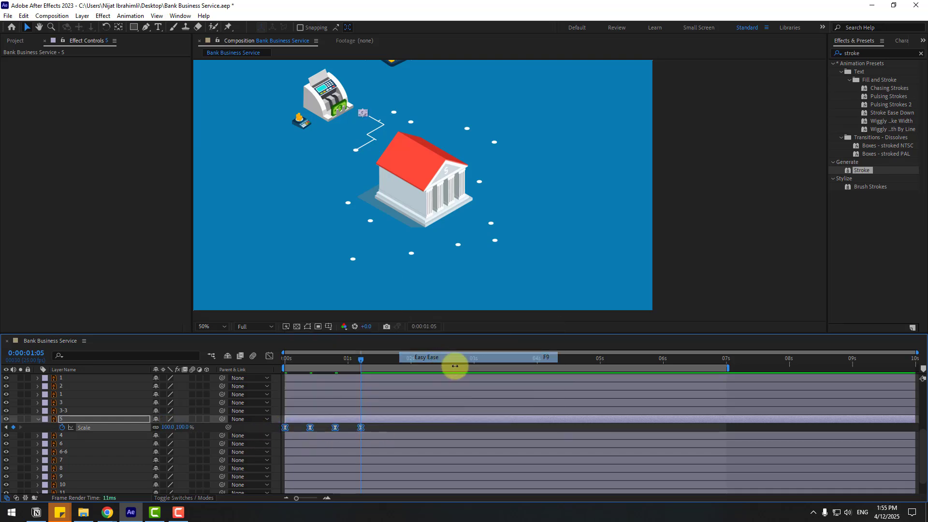
click(21, 419)
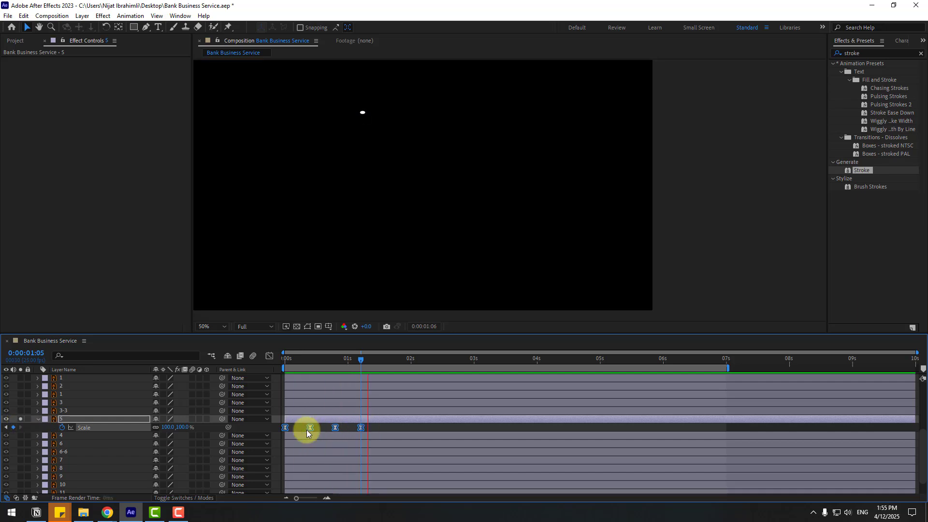
click(21, 421)
click(375, 426)
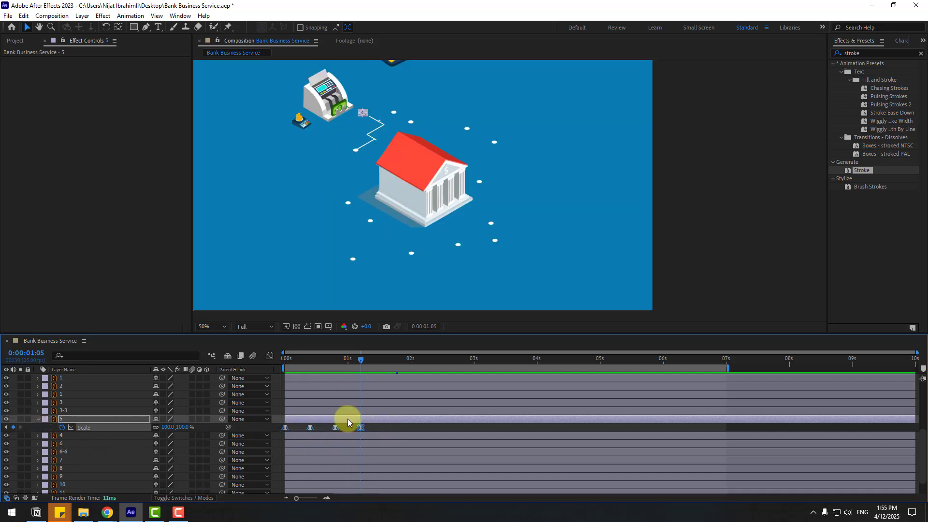
- Copy dot layer 5's Scale keyframes and paste them at 0:00:00:00 onto the other dot layers, including layers 4 through 10
drag(358, 359, 234, 365)
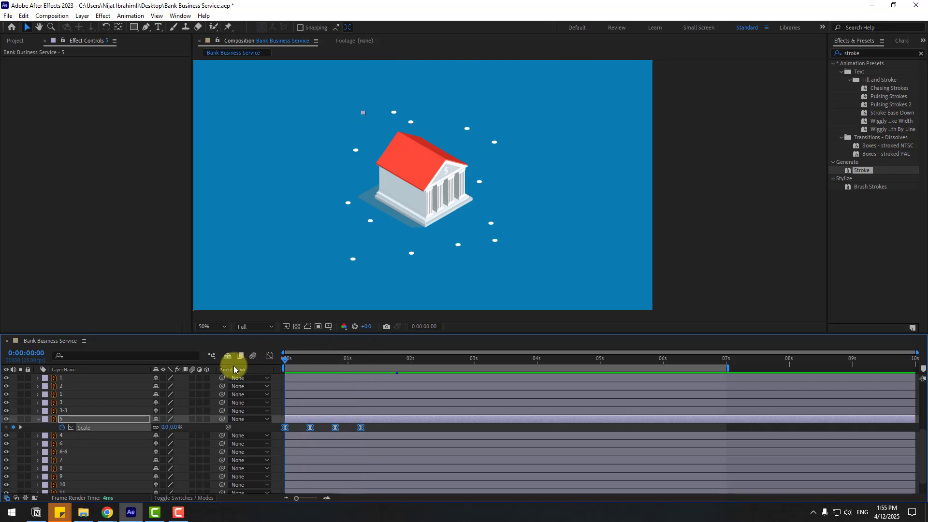
click(79, 436)
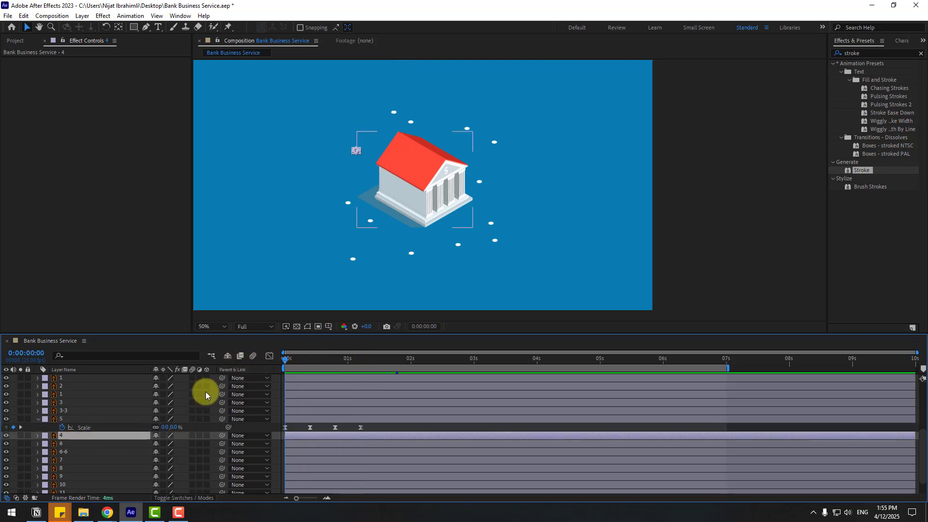
click(66, 444)
click(68, 435)
scroll(65, 449, down, 2)
shift+click(64, 465)
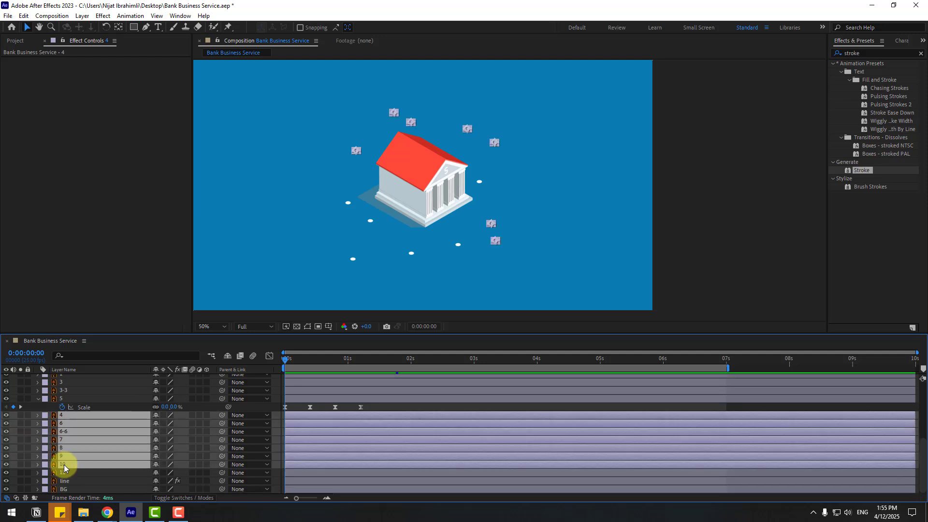
key(ctrl+v)
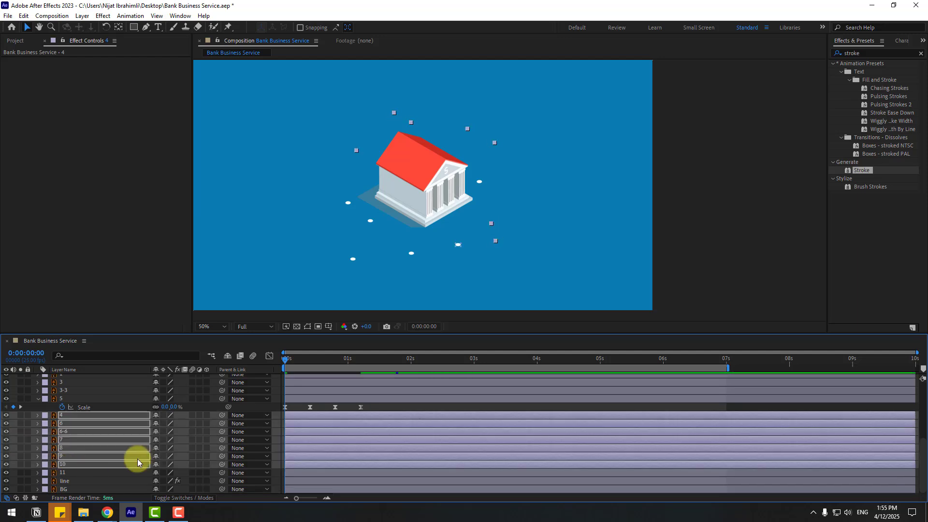
- Hide the bank layer and move the current time to 0:00:00:12
scroll(139, 425, up, 10)
click(434, 175)
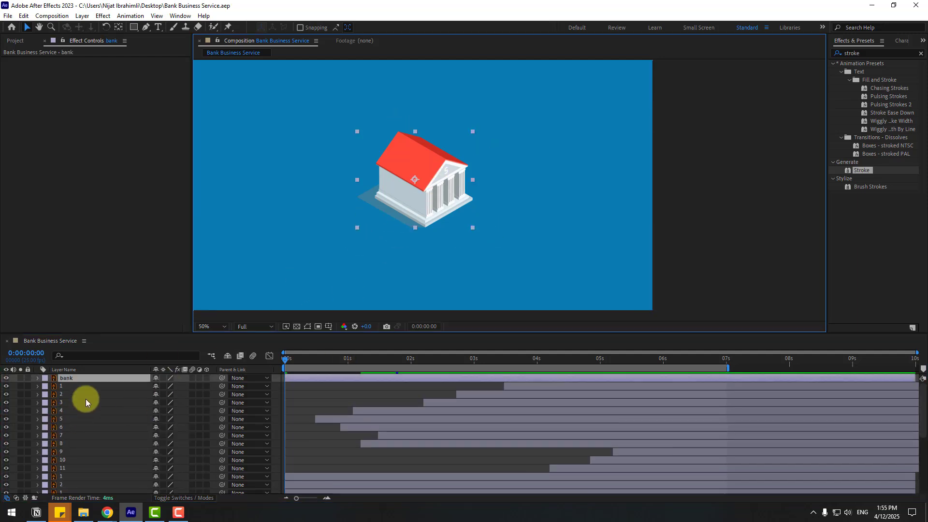
click(6, 380)
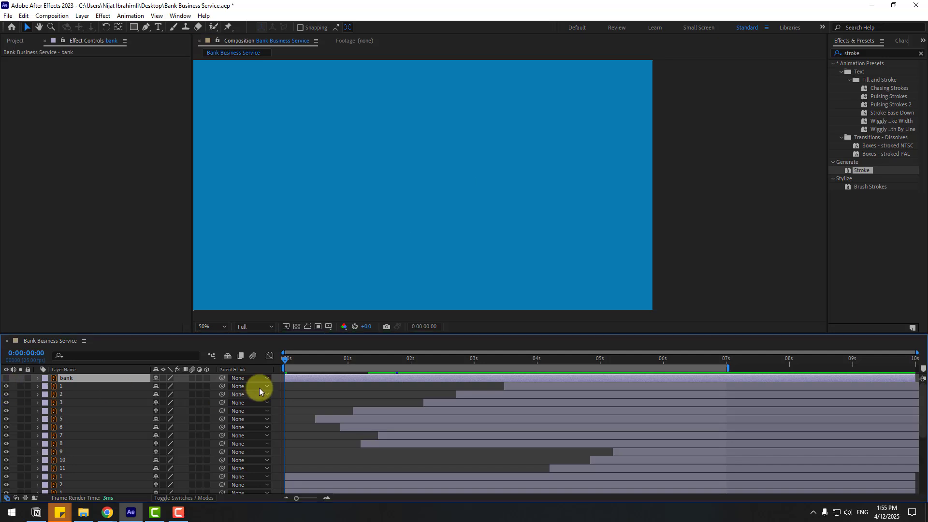
drag(338, 362, 320, 353)
- Lock the line and BG layers so the dots can be selected in the composition, and save the project
click(354, 150)
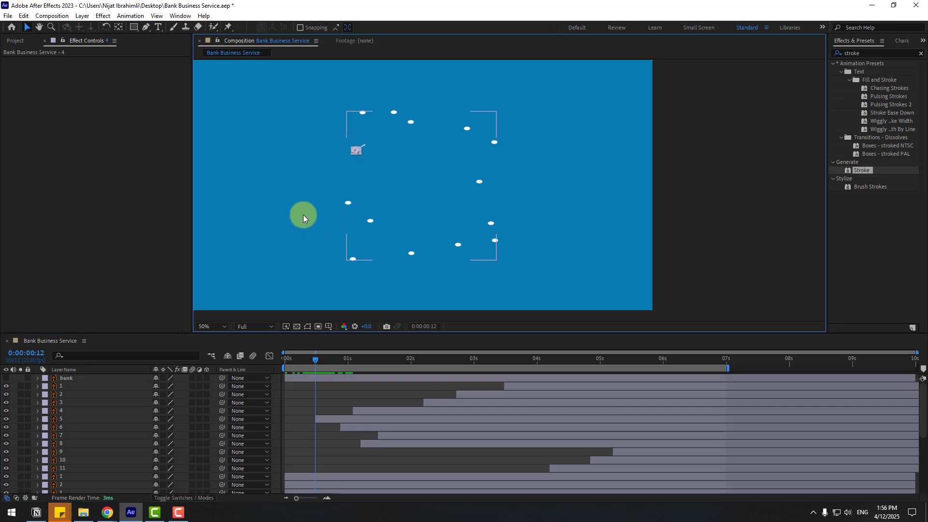
scroll(457, 252, up, 3)
drag(357, 258, 552, 239)
scroll(113, 422, down, 5)
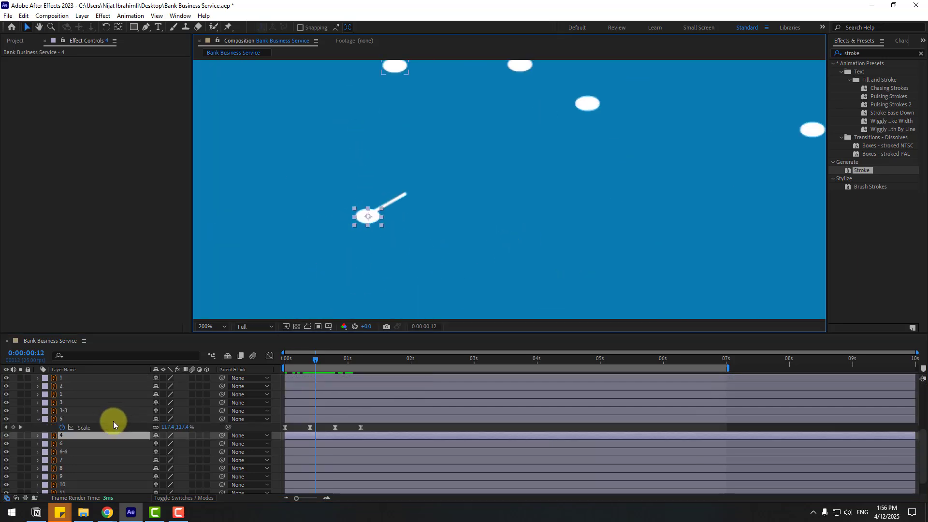
click(63, 481)
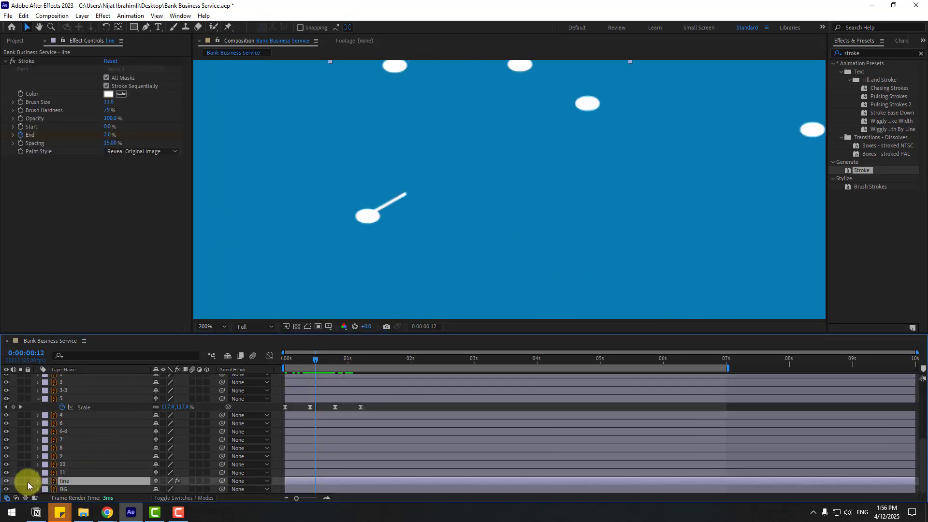
click(28, 480)
scroll(425, 235, down, 3)
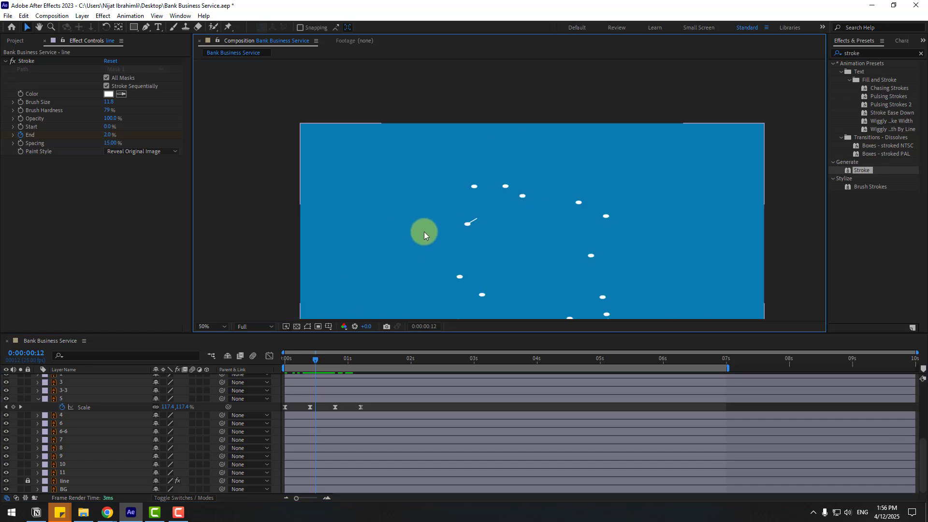
click(468, 223)
click(63, 489)
click(28, 489)
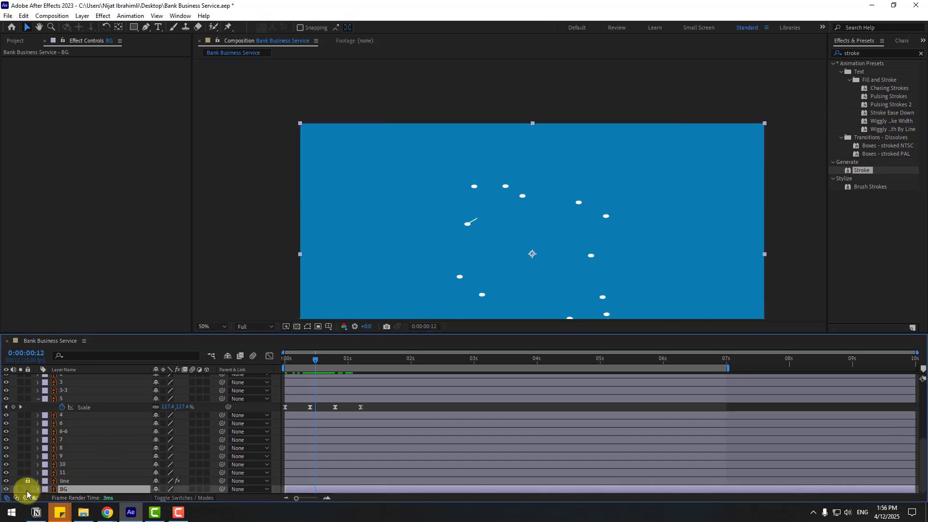
key(ctrl+s)
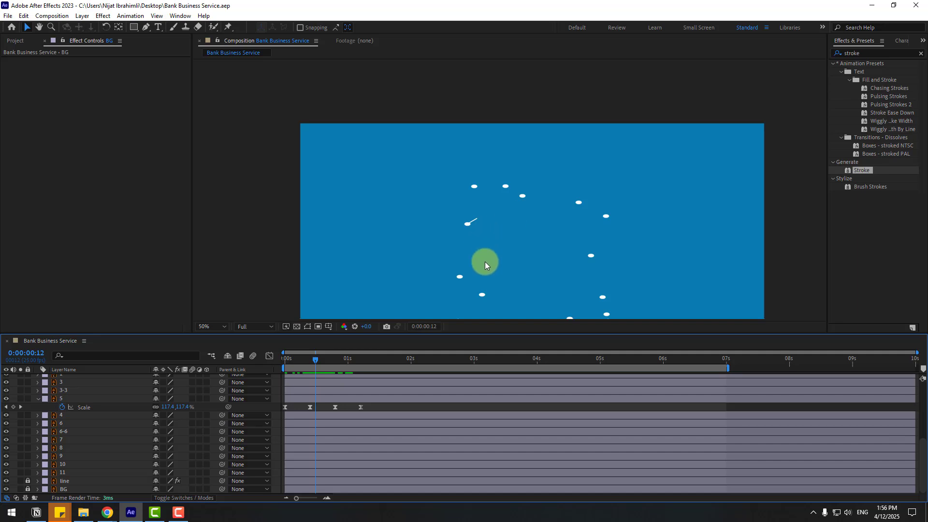
- Move dot layer 5 to start at about 1.1 seconds, matching the connector line's arrival at the dot
scroll(485, 262, up, 1)
drag(461, 280, 430, 244)
drag(285, 361, 363, 353)
click(393, 225)
click(408, 146)
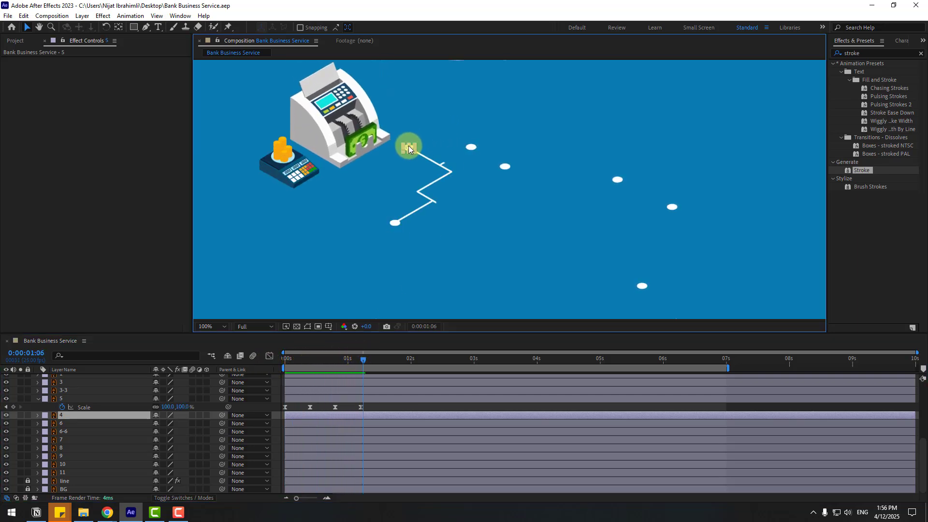
drag(295, 404, 347, 404)
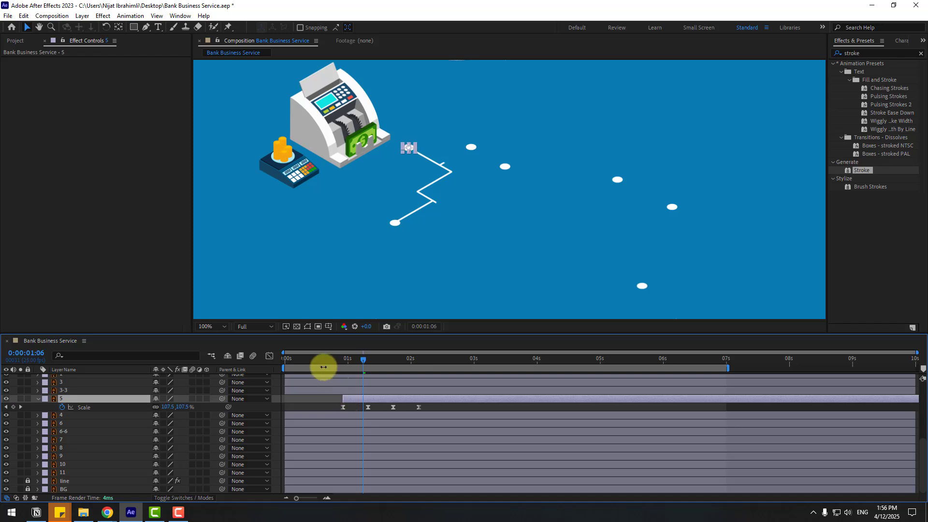
drag(323, 367, 364, 369)
drag(377, 399, 391, 399)
drag(355, 360, 364, 362)
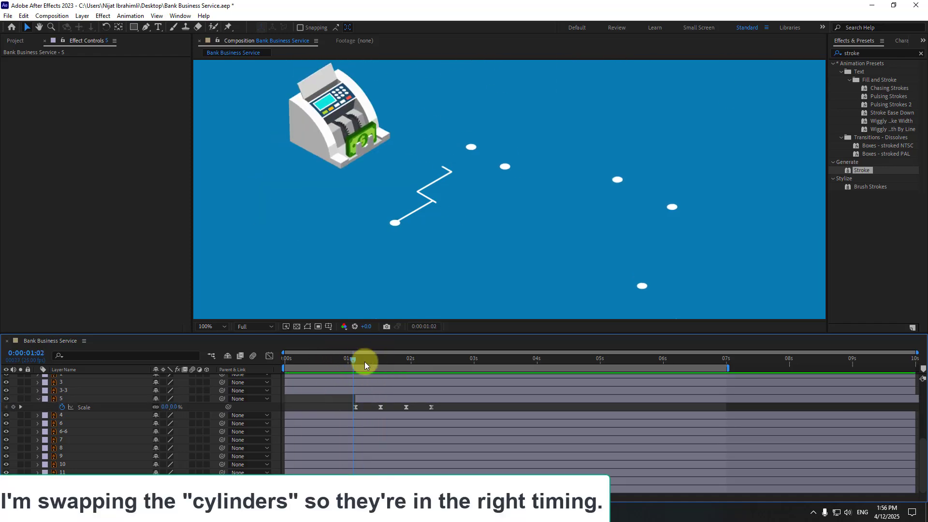
- Move dot layers 6 and 6-6 to start at about 1.4 and 1.6 seconds, layer 8 at about 2 and layer 7 at about 2.4 seconds
click(470, 147)
click(505, 166)
drag(304, 423, 411, 431)
click(617, 180)
drag(309, 448, 458, 440)
click(671, 207)
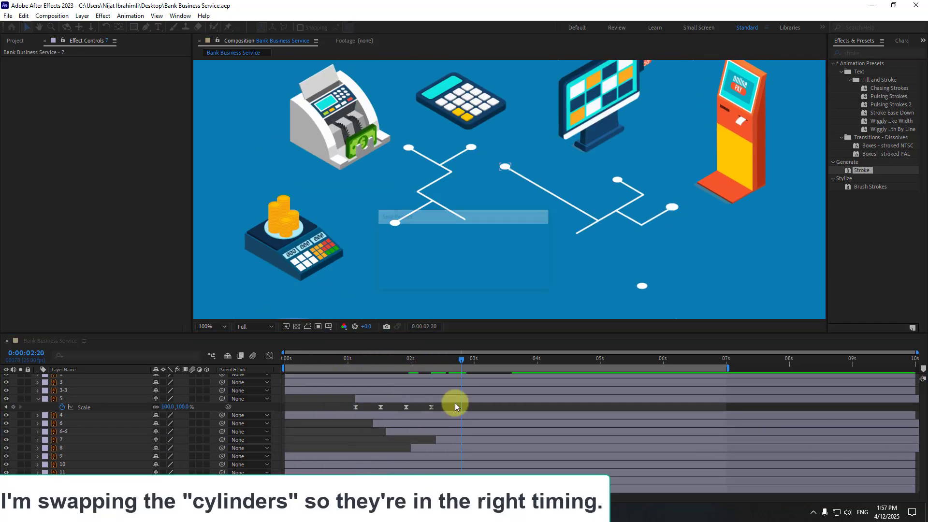
- Move dot layers 7 and 3-3 to start at about 2.5 seconds and dot layer 2 at about 2.9 seconds
drag(550, 241, 507, 157)
drag(459, 360, 452, 359)
click(335, 242)
drag(299, 391, 458, 391)
drag(415, 271, 431, 120)
click(360, 206)
scroll(451, 421, up, 5)
- Move the dot layer 1 above dot layer 2 to about 3.5 seconds, dot layer 11 to about 3.9, and dot layer 10 to about 5 seconds
drag(451, 360, 535, 360)
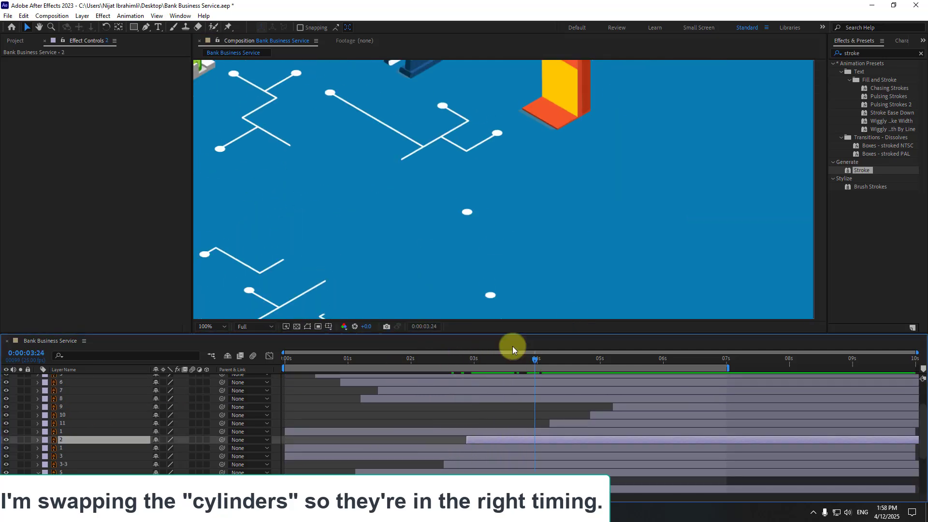
drag(338, 431, 557, 431)
drag(535, 360, 559, 360)
scroll(559, 421, down, 5)
drag(314, 472, 607, 464)
- Move dot layer 9 and the dot layer 1 below dot layer 2 to start at about 5.2 seconds
drag(562, 360, 613, 361)
click(562, 244)
drag(300, 456, 625, 456)
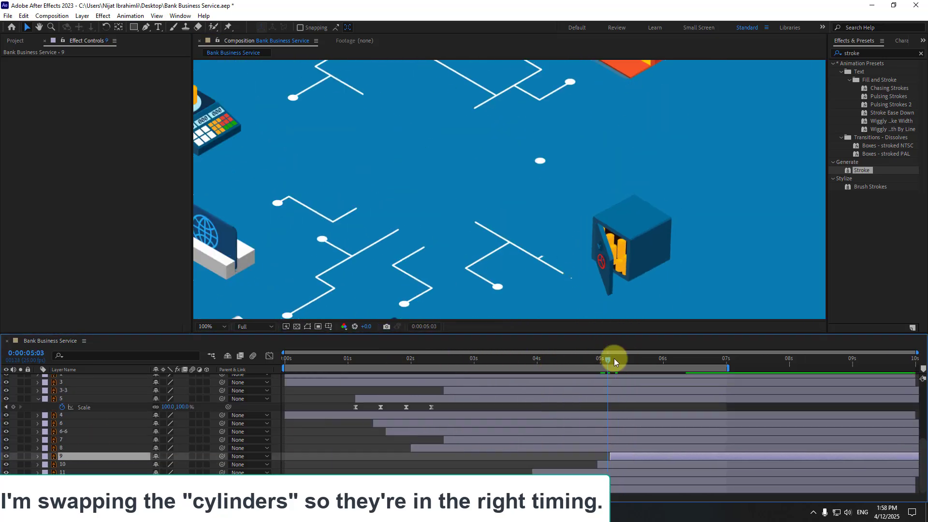
mouse_move(615, 360)
mouse_down()
mouse_move(693, 361)
mouse_move(625, 360)
mouse_up()
scroll(430, 178, up, 2)
click(362, 217)
click(430, 178)
click(431, 177)
drag(305, 376, 632, 377)
- Move dot layer 3 to start at about 3.4 seconds and save the project
key(shift+slash)
click(460, 227)
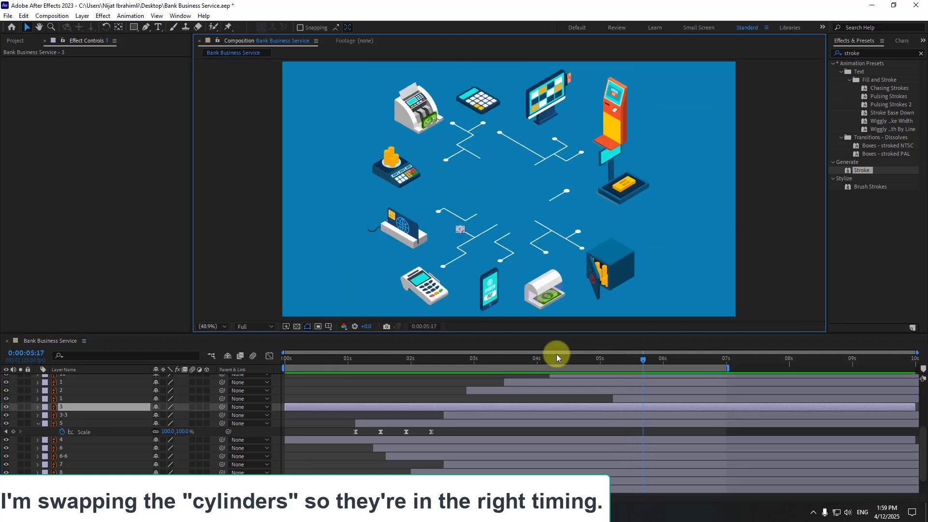
drag(556, 359, 505, 360)
drag(299, 406, 514, 407)
key(ctrl+s)
- Play the animation from the beginning to check the timing of the dots, lines and icons
drag(506, 360, 284, 362)
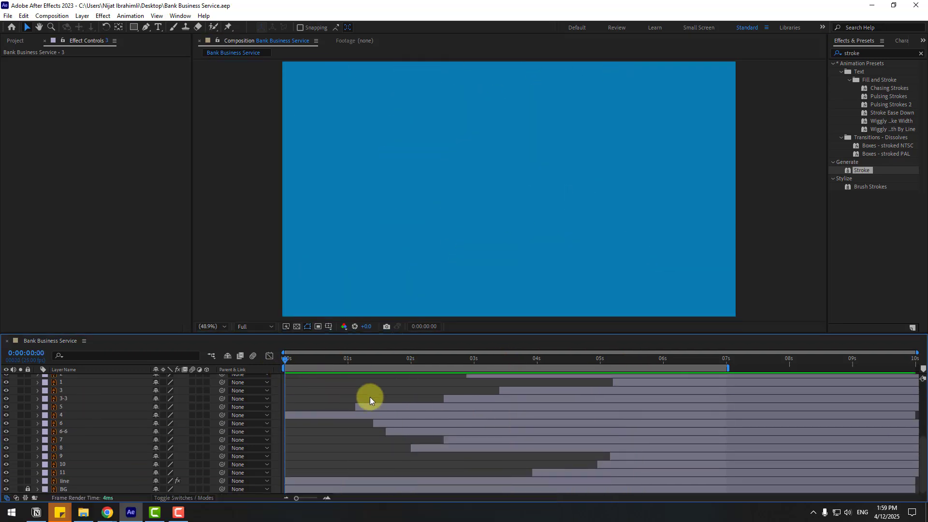
key(space)
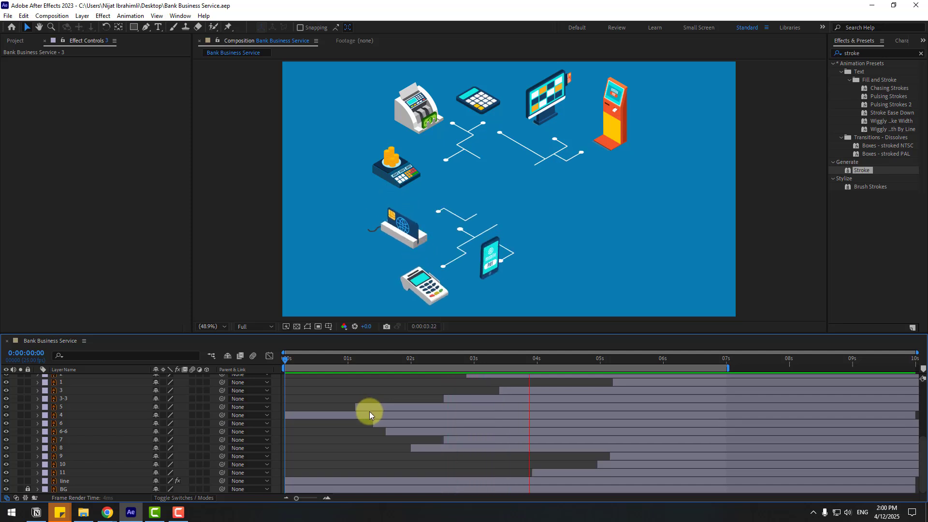
scroll(356, 419, up, 3)
key(space)
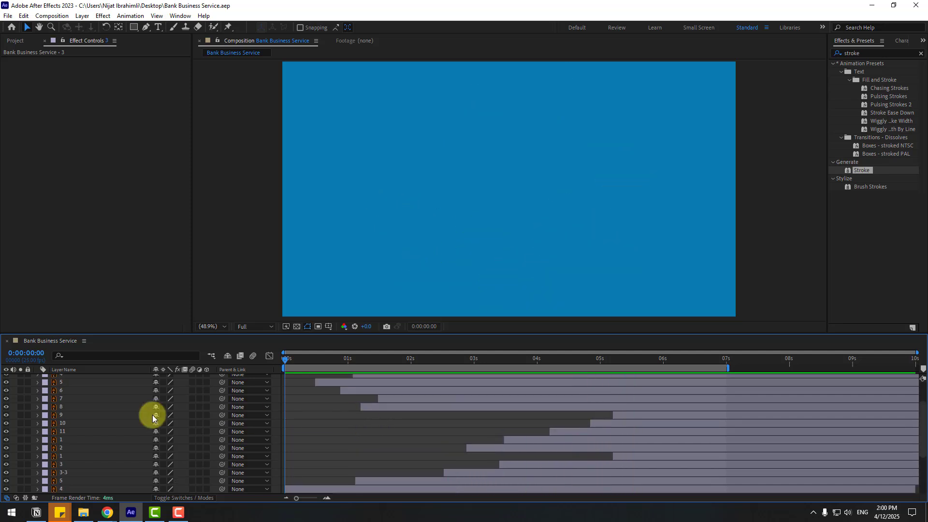
- Show the bank layer again, preview the full animation with it, and save the project
scroll(145, 411, up, 2)
click(66, 378)
click(7, 379)
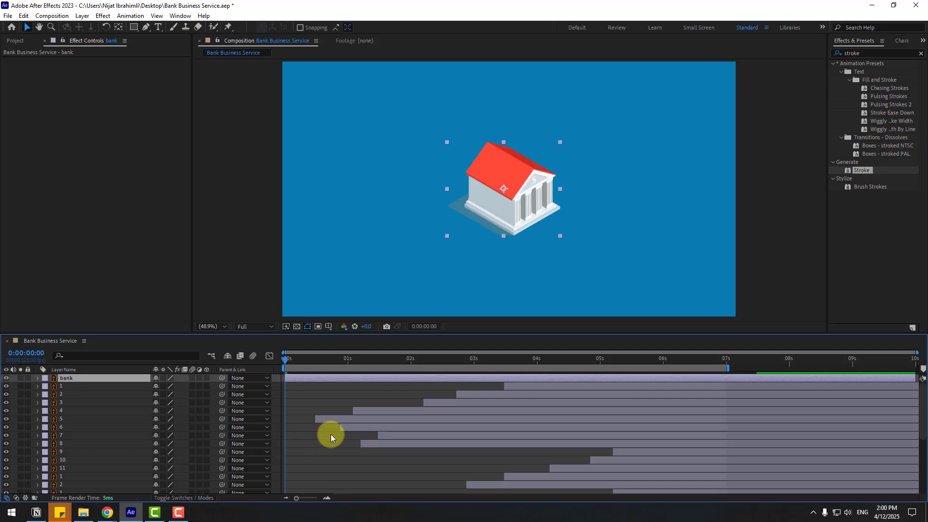
key(space)
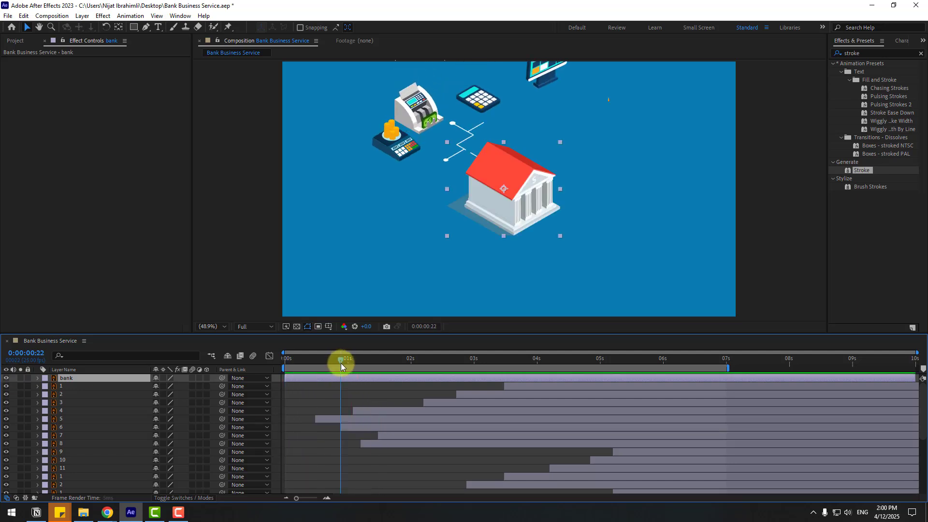
key(ctrl+s)
- Enable motion blur for all unlocked layers and for the composition, preview the animation, and save the project
key(ctrl+a)
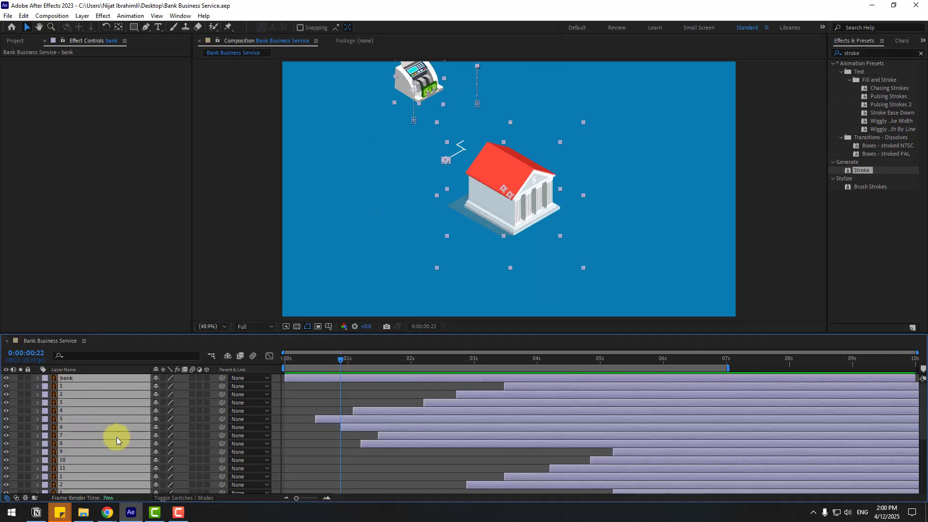
scroll(118, 438, down, 4)
scroll(120, 436, up, 4)
click(192, 378)
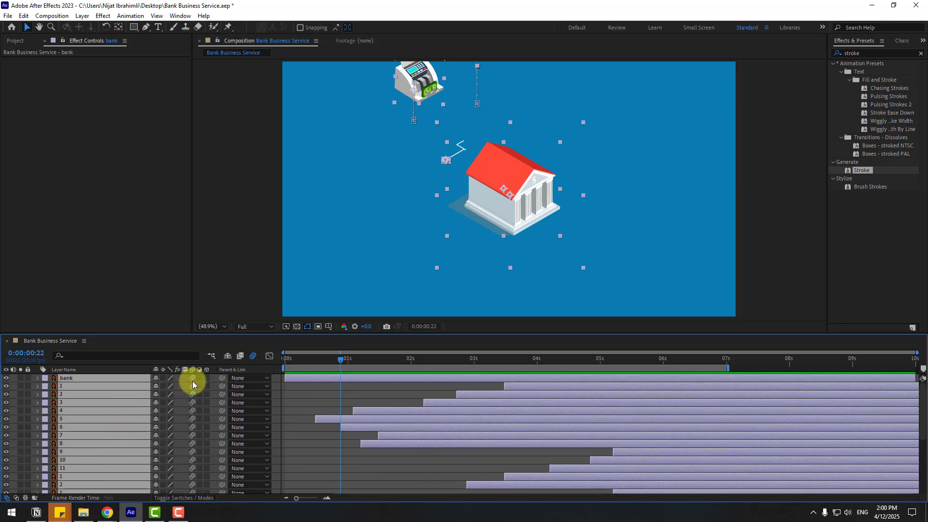
click(252, 356)
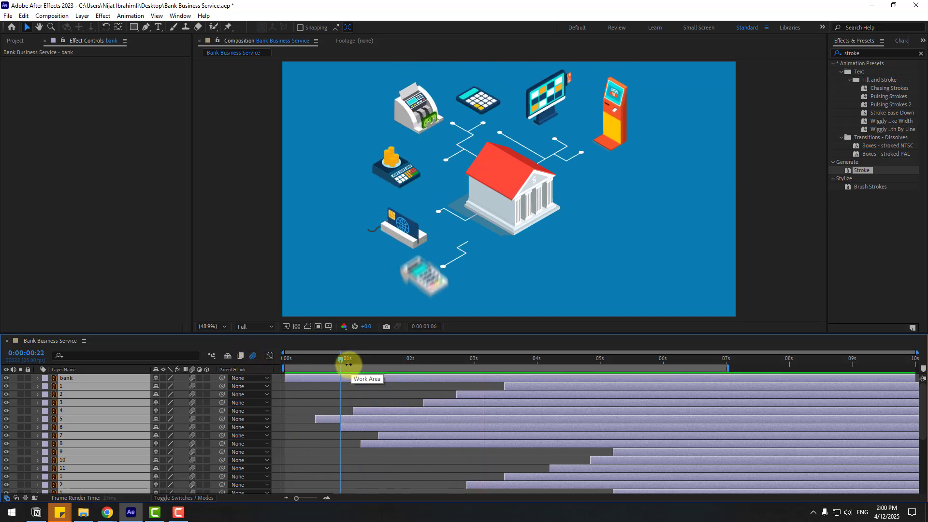
click(355, 386)
key(ctrl+s)
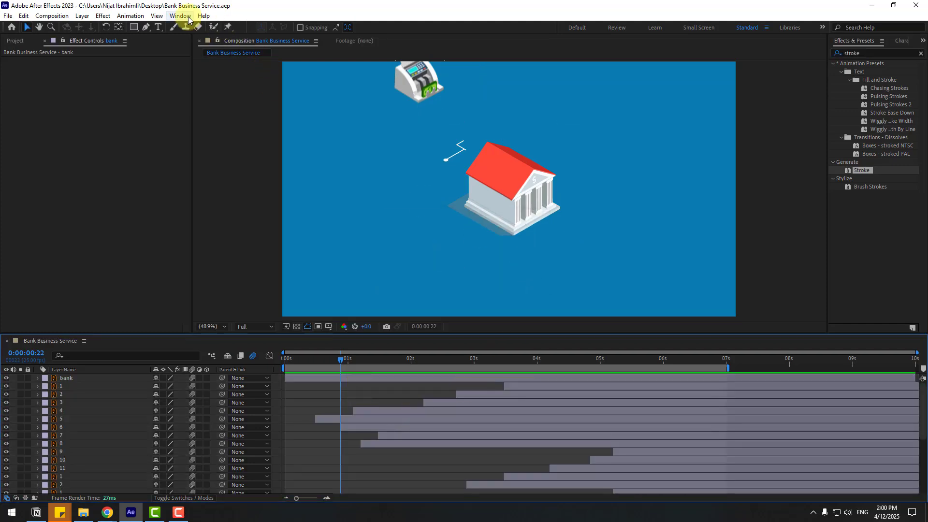
- Add the Particle Fireworks shape element from Animation Composer 3's Starter Precomps to the composition and close Animation Composer
click(180, 16)
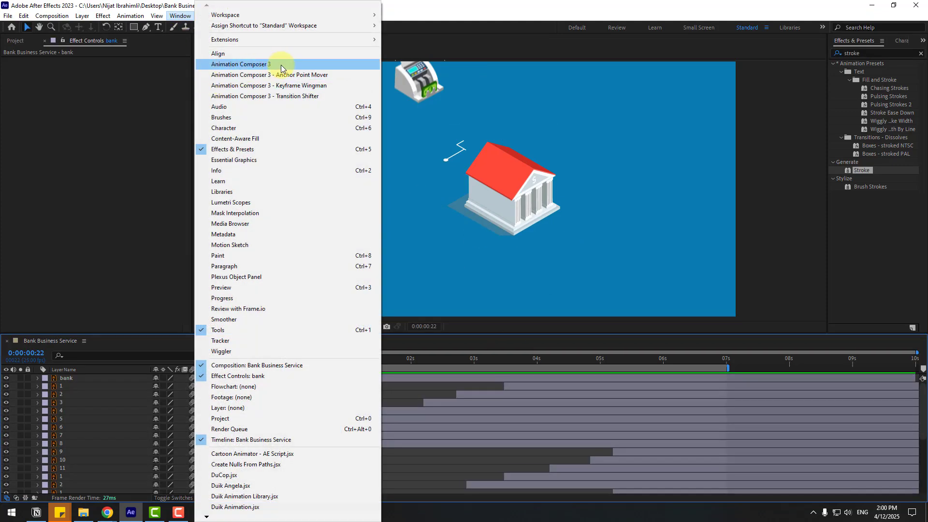
click(281, 64)
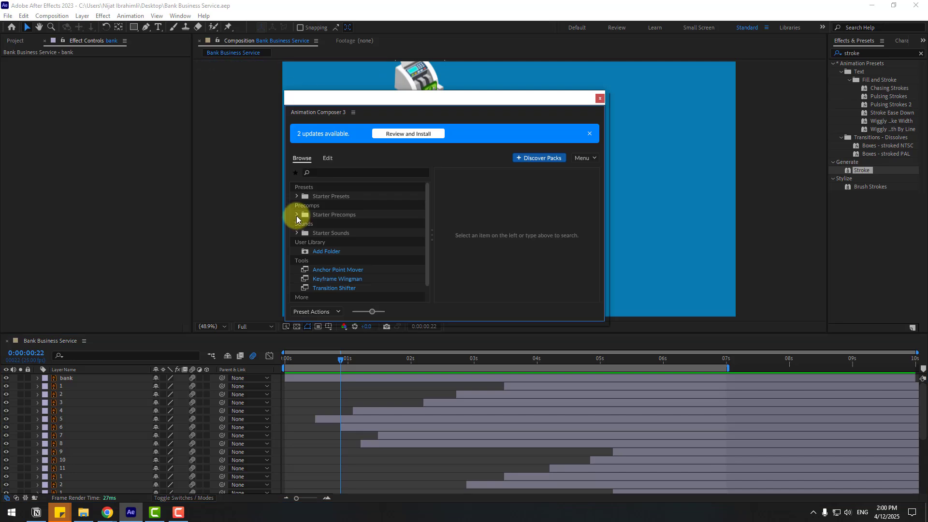
click(296, 215)
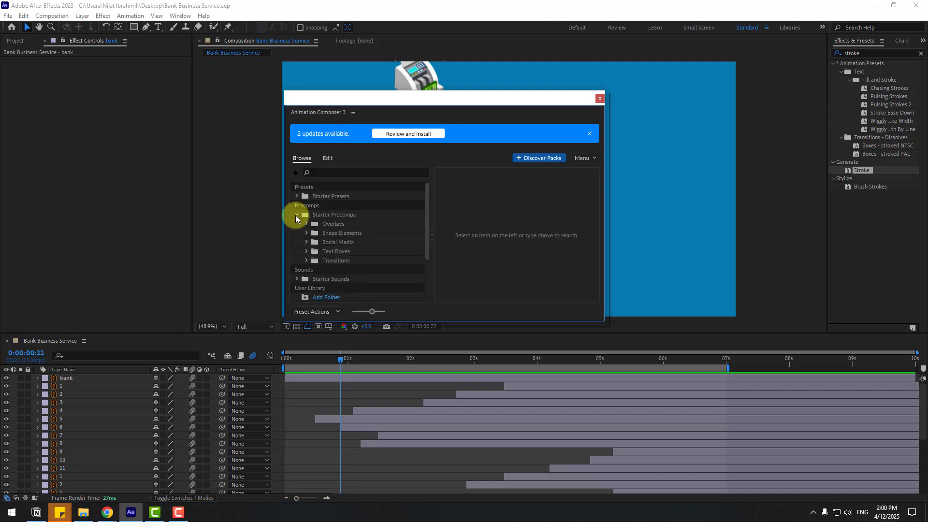
click(339, 234)
drag(596, 197, 593, 271)
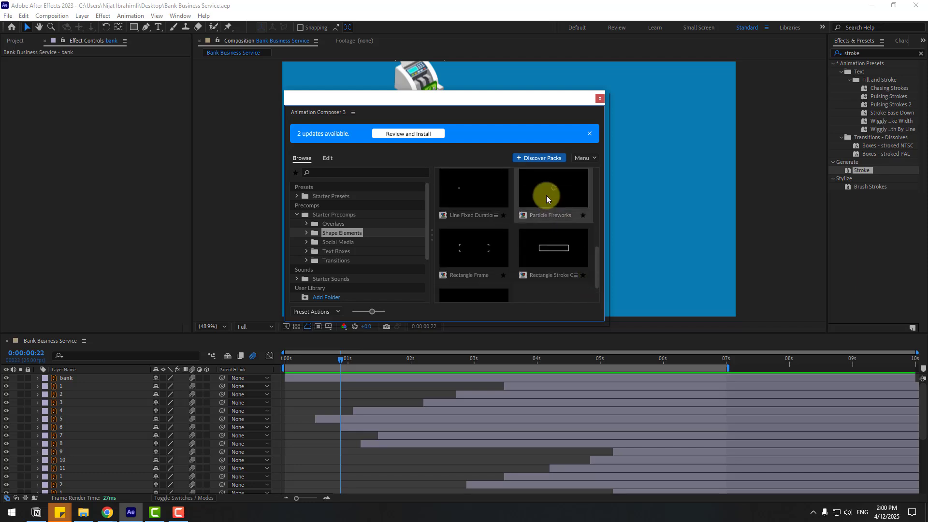
click(546, 195)
click(574, 312)
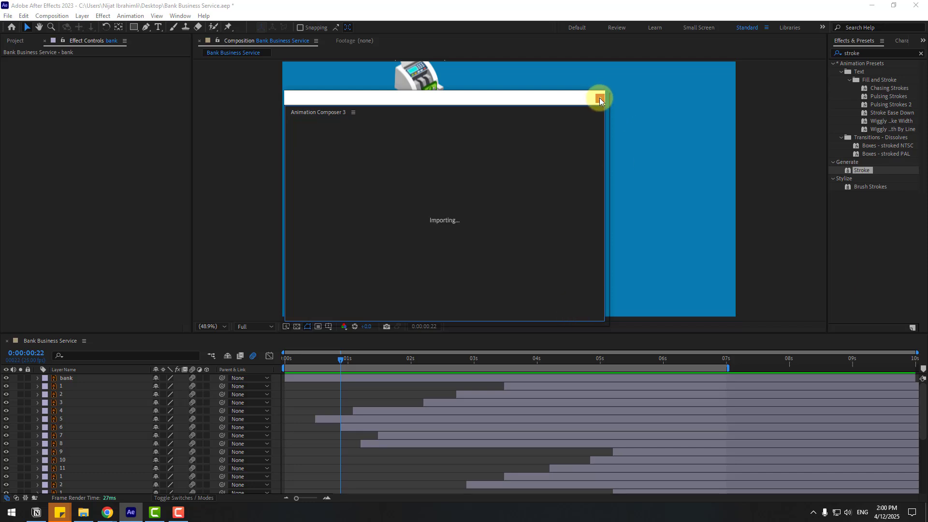
click(600, 98)
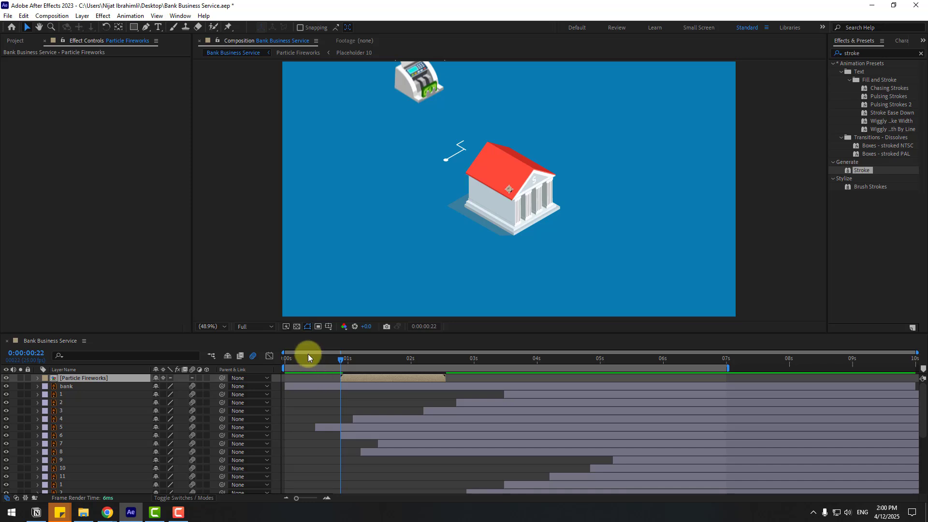
- Start the Particle Fireworks layer at about 0.4 seconds, place it over the money counter icon, and scale it to 60%
drag(302, 358, 321, 378)
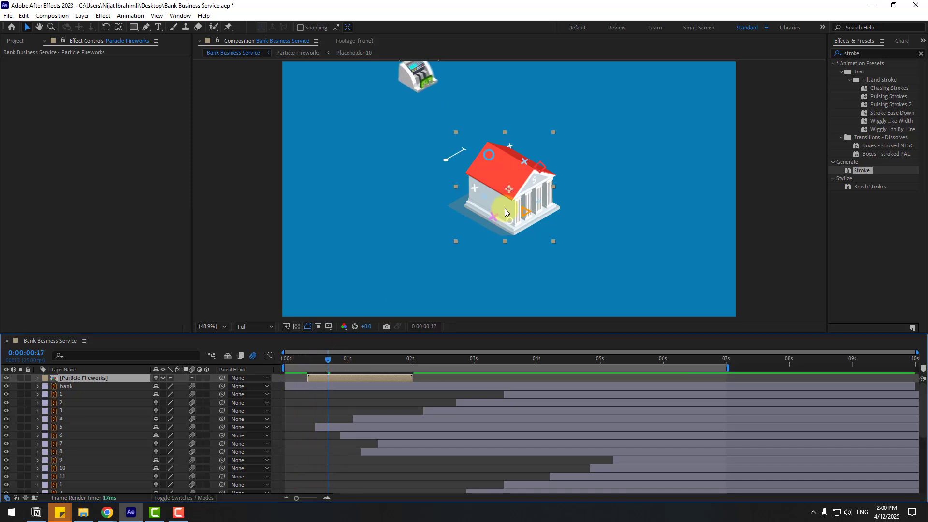
drag(505, 213, 418, 130)
key(s)
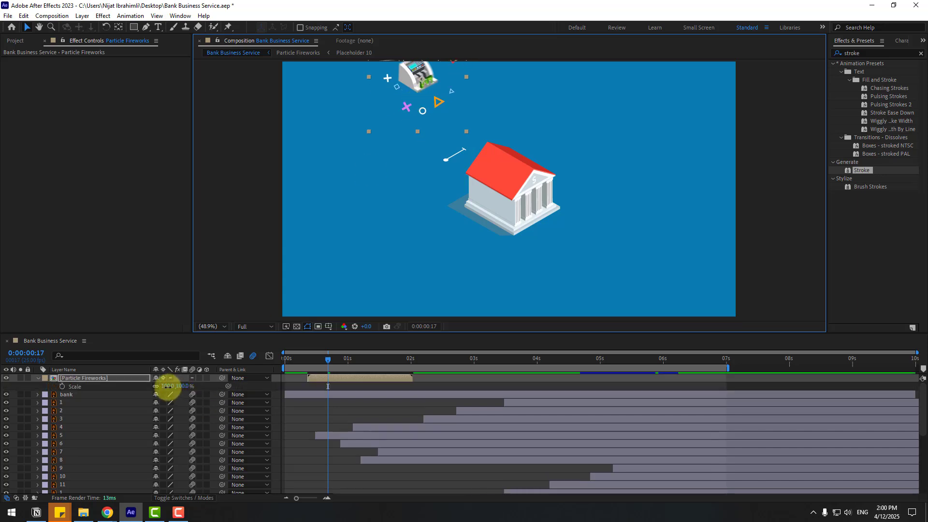
drag(167, 386, 153, 386)
click(310, 358)
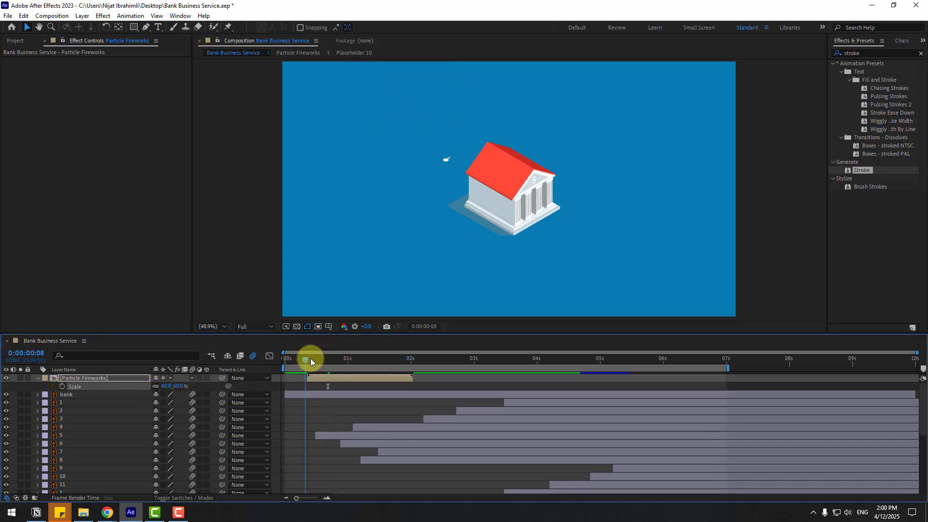
drag(326, 361, 356, 363)
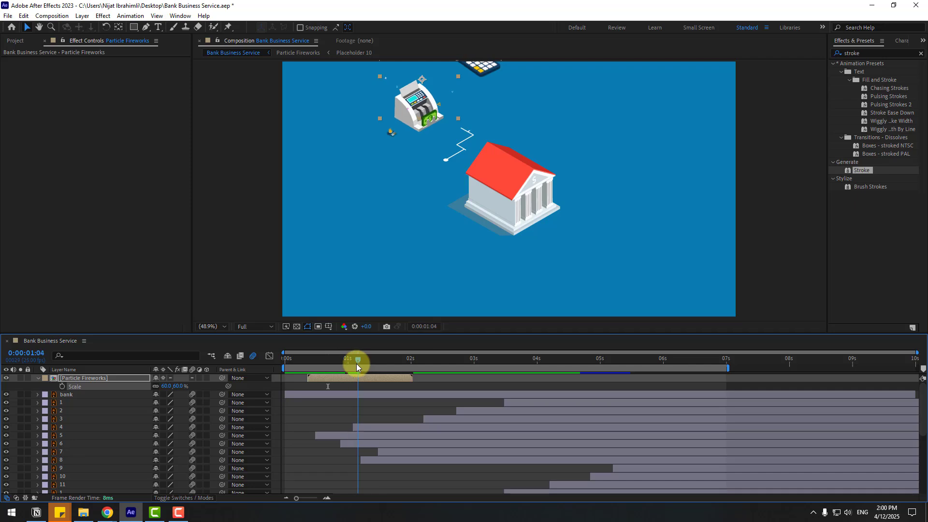
- Duplicate the fireworks layer, start the copy at about 0.9 seconds, and place it over the calculator icon
drag(560, 175, 526, 237)
key(ctrl+d)
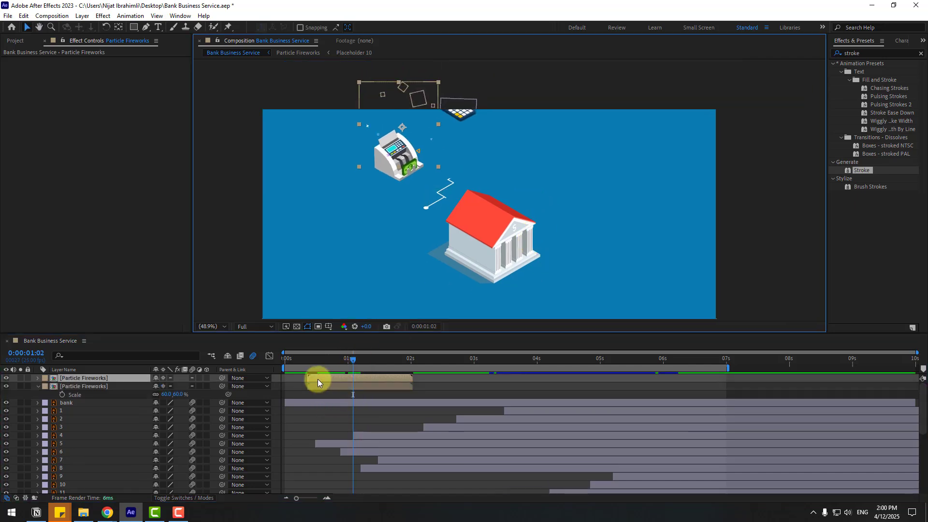
drag(317, 379, 355, 378)
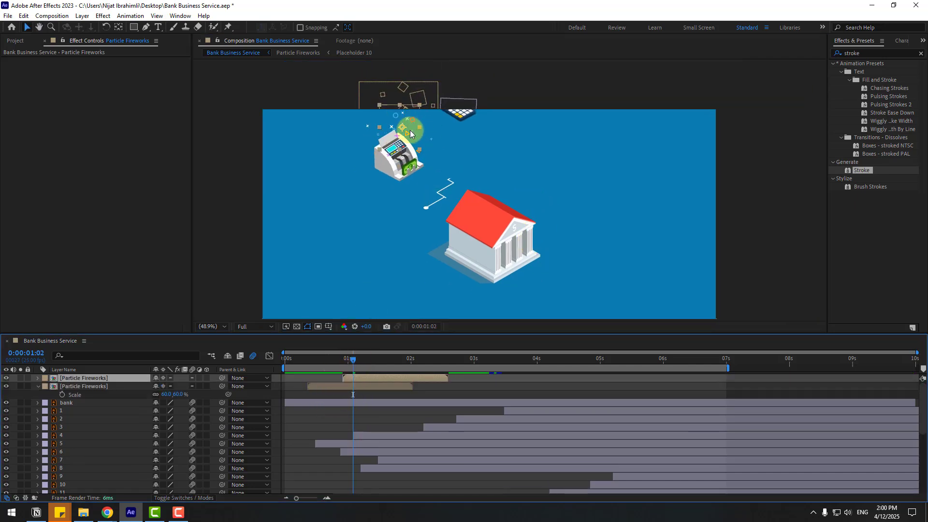
drag(406, 128, 460, 121)
- Add two more fireworks copies: over the computer monitor at about 1.3 seconds and over the ATM kiosk at about 1.5 seconds
drag(344, 358, 383, 350)
key(ctrl+d)
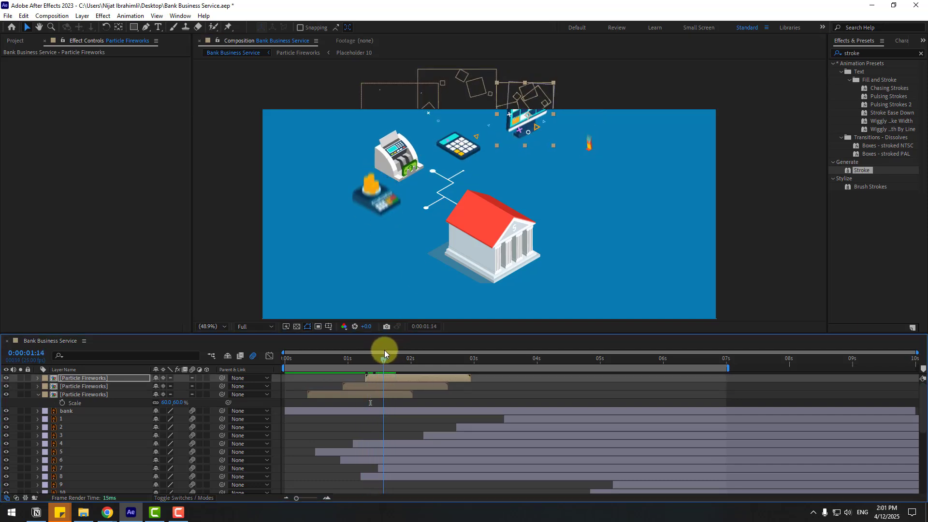
key(ctrl+d)
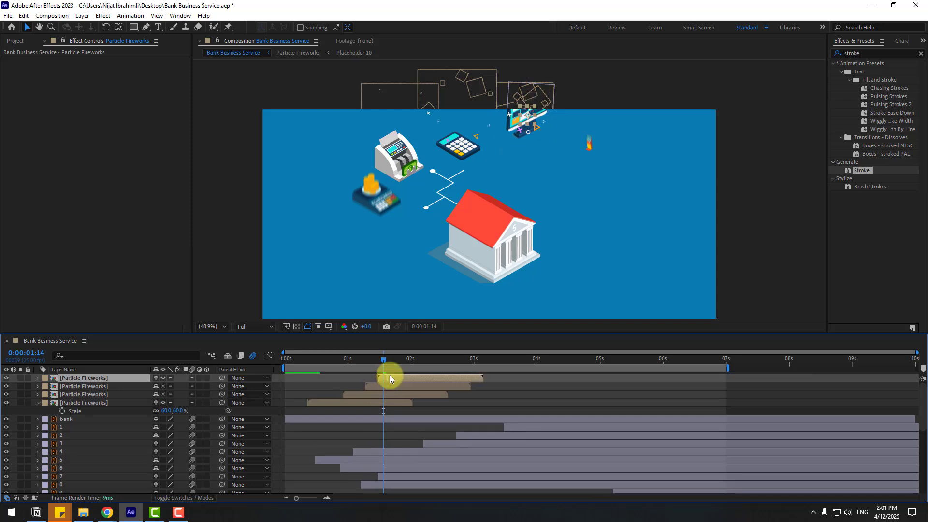
click(578, 141)
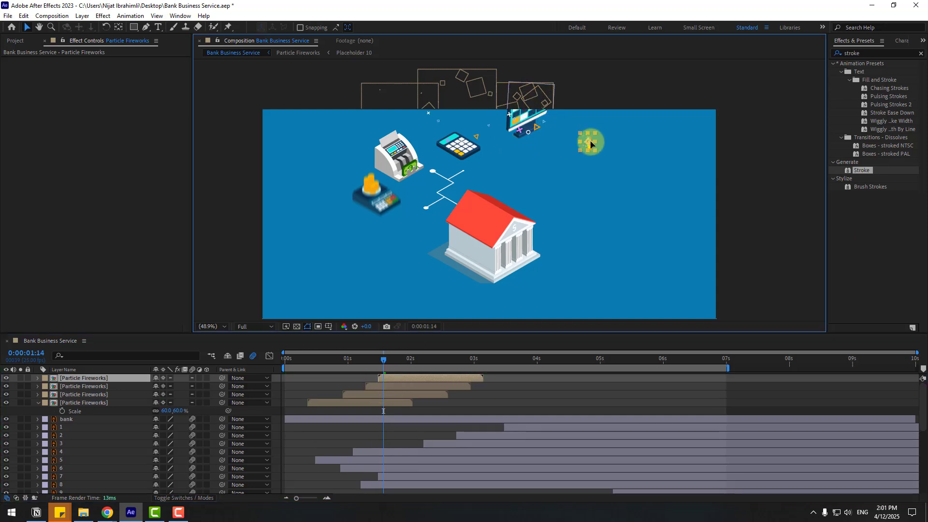
- Duplicate the fireworks for the coin machine icon, placing the copy over it and starting it at about 1.1 seconds
key(ctrl+d)
drag(390, 379, 398, 360)
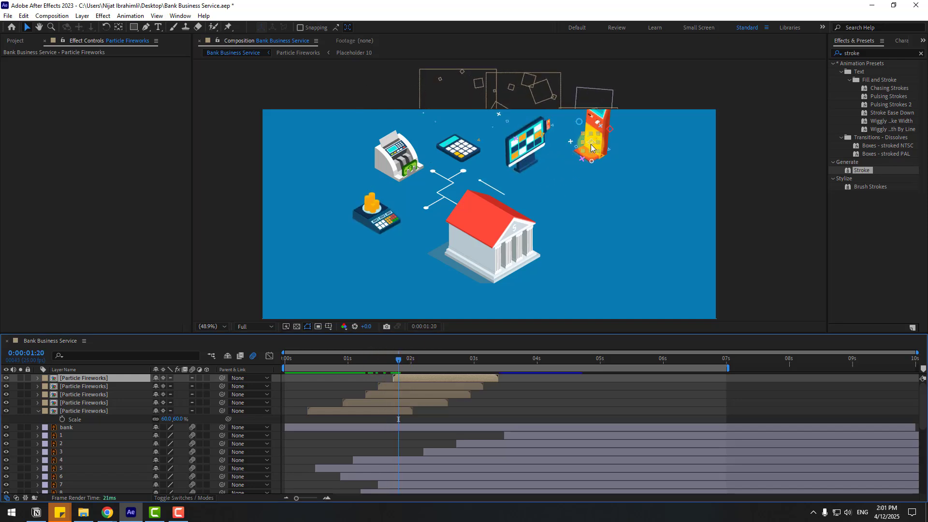
drag(591, 147, 584, 152)
drag(397, 360, 360, 363)
drag(410, 379, 370, 379)
drag(375, 216, 372, 190)
- Duplicate the fireworks over the bank card reader icon and start the copy at about 2.2 seconds
drag(360, 360, 435, 357)
key(ctrl+d)
drag(382, 379, 433, 379)
drag(373, 190, 381, 238)
- Duplicate the fireworks for the POS terminal icon, starting the copy at about 2.6 seconds and placing it above the terminal
drag(395, 360, 437, 362)
drag(435, 379, 451, 361)
drag(573, 213, 529, 159)
key(ctrl+d)
drag(435, 379, 462, 379)
drag(336, 185, 354, 238)
- Duplicate the fireworks, start the copy at about 3.5 seconds, and place it over the smartphone icon
drag(453, 361, 510, 361)
key(ctrl+d)
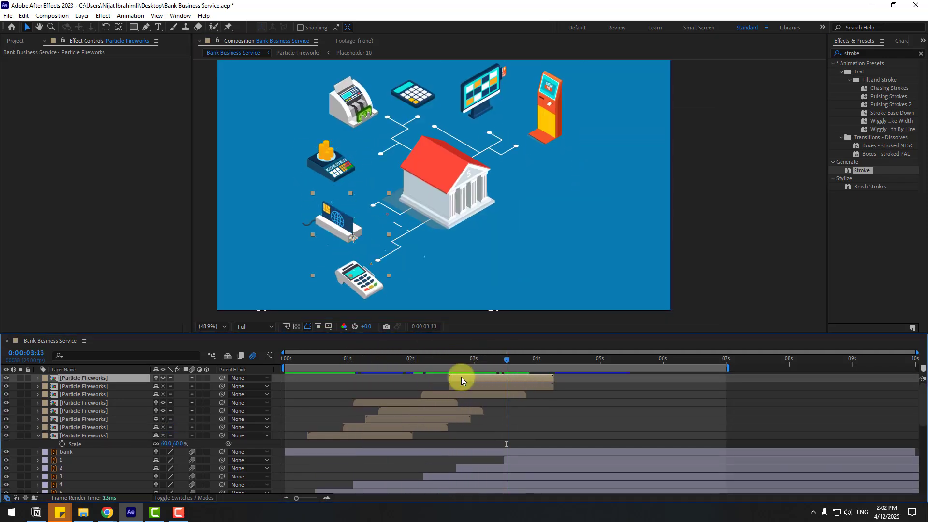
drag(461, 378, 507, 378)
drag(353, 238, 421, 264)
- Add two more fireworks copies: over the banknote dispenser at about 4.2 seconds and over the safe at about 4.9 seconds
drag(516, 361, 561, 378)
key(ctrl+d)
drag(437, 264, 483, 252)
drag(557, 360, 604, 377)
key(ctrl+d)
drag(468, 253, 548, 233)
- Duplicate the fireworks over the gold bar scale icon and start the copy at about 5.3 seconds
drag(598, 360, 629, 379)
key(ctrl+d)
drag(548, 231, 558, 170)
- Save the project, fit the whole composition in the viewer, and preview the animation with the fireworks
drag(632, 362, 686, 361)
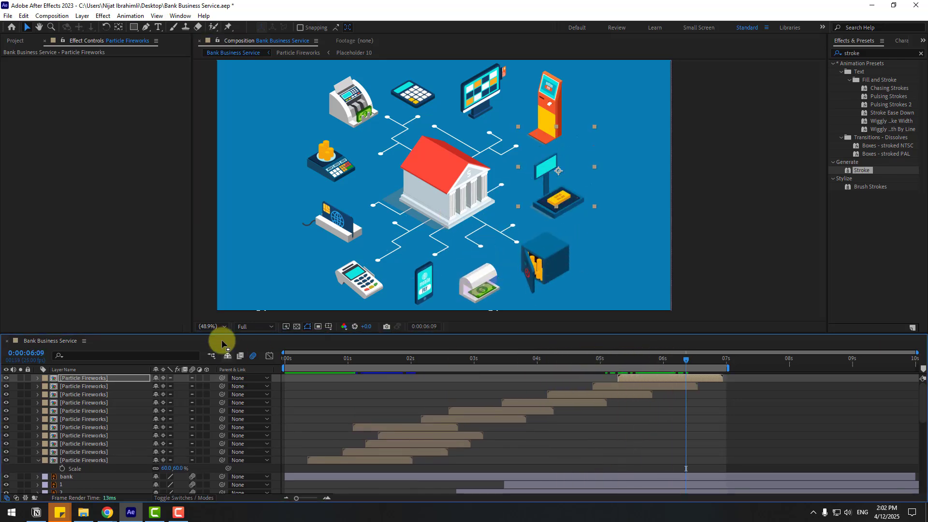
click(222, 327)
click(221, 175)
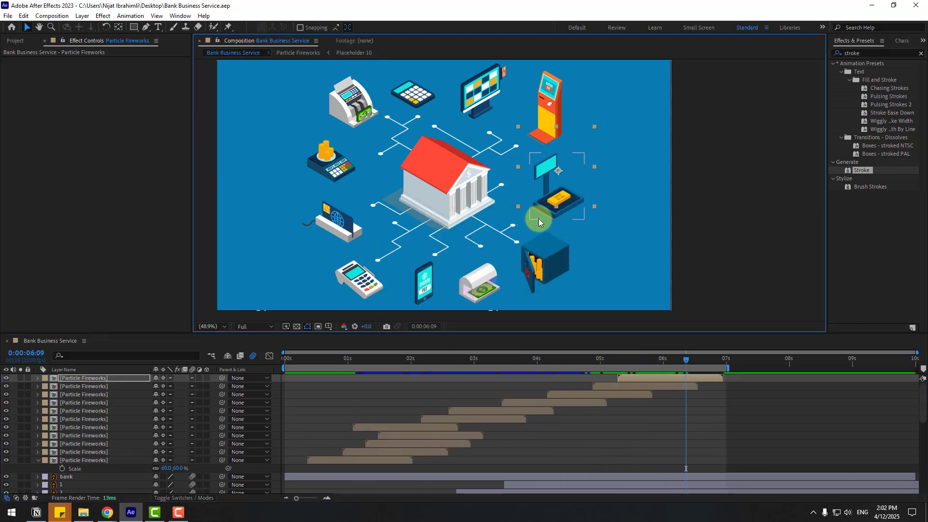
click(221, 327)
click(213, 175)
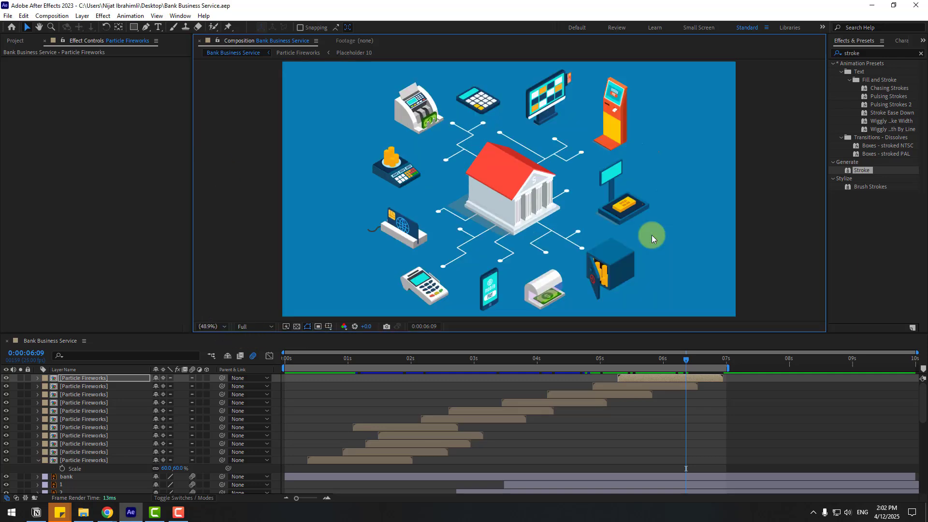
key(space)
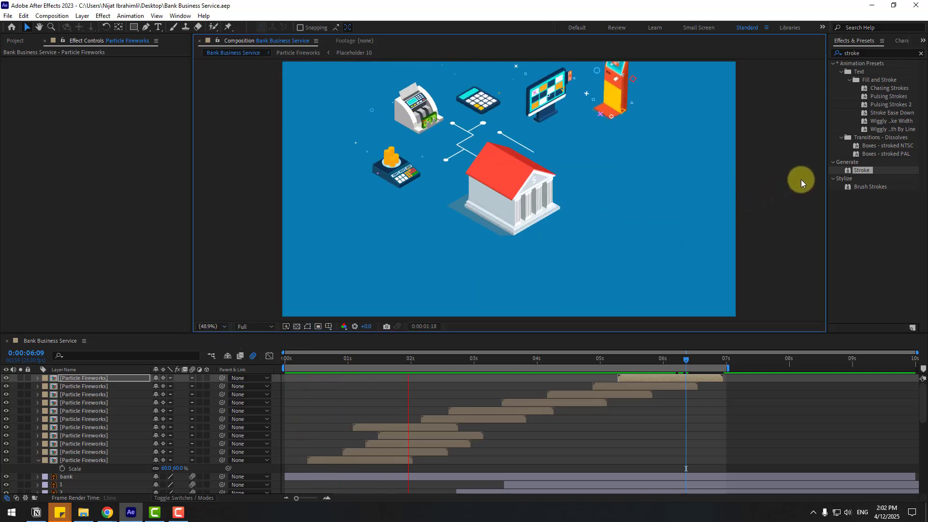